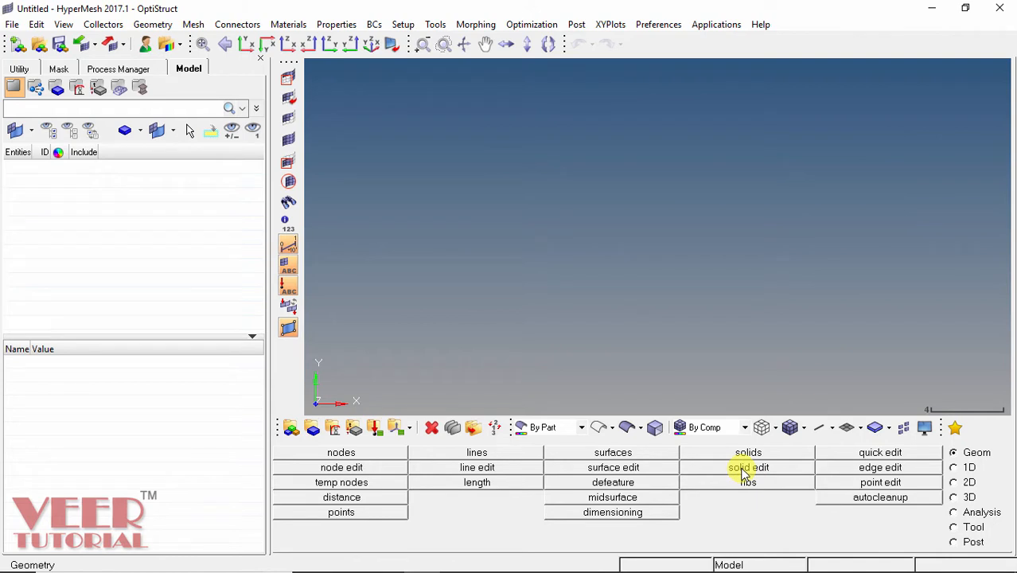
left_click(746, 469)
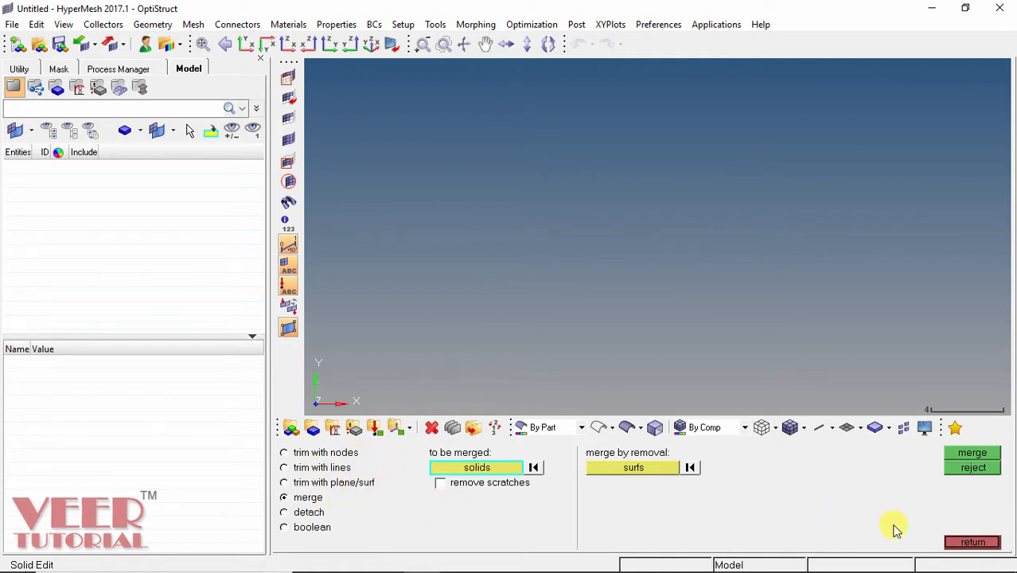
left_click(972, 542)
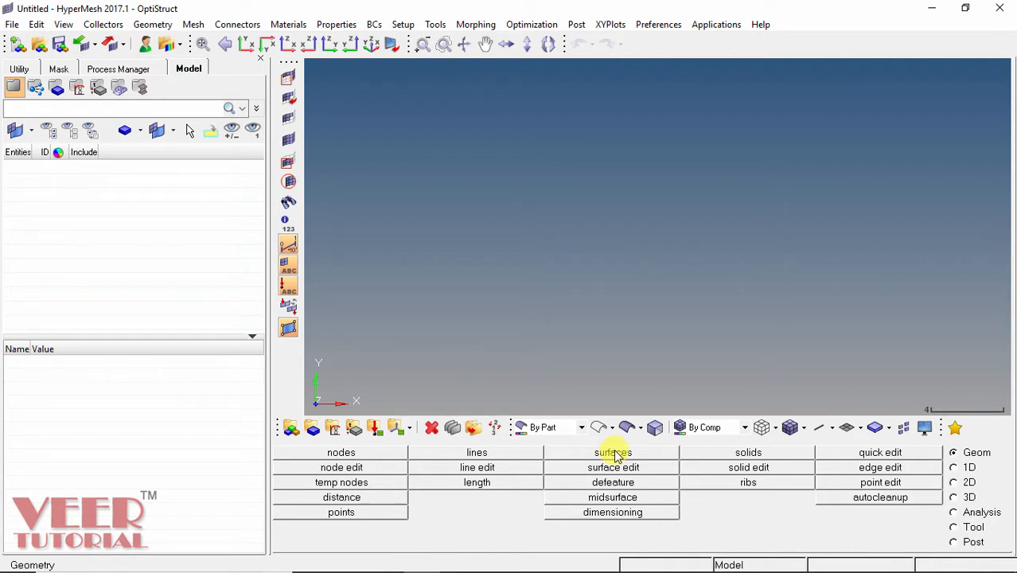
Create a node at the origin with x, y and z all at 0.
left_click(340, 453)
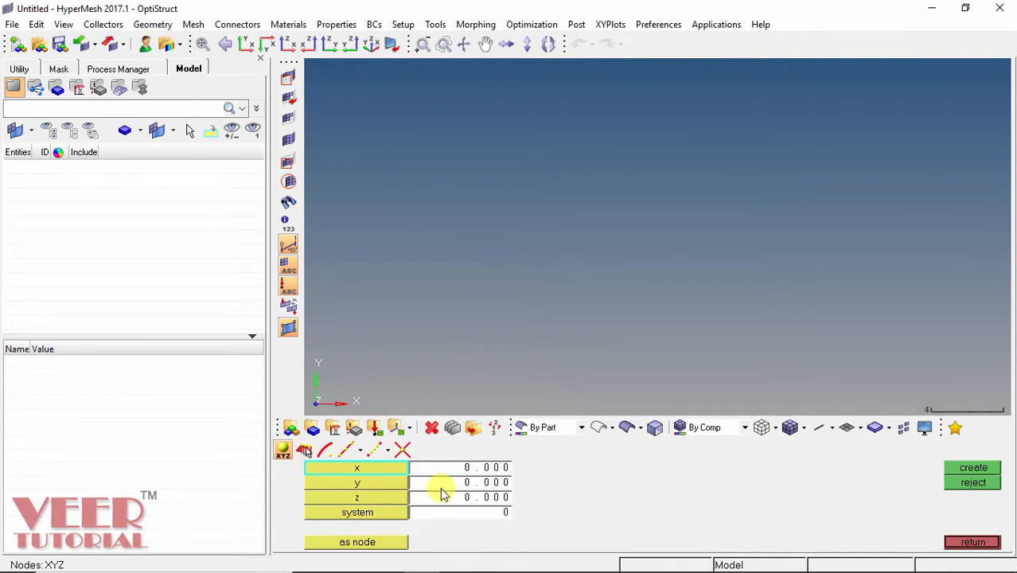
left_click(978, 471)
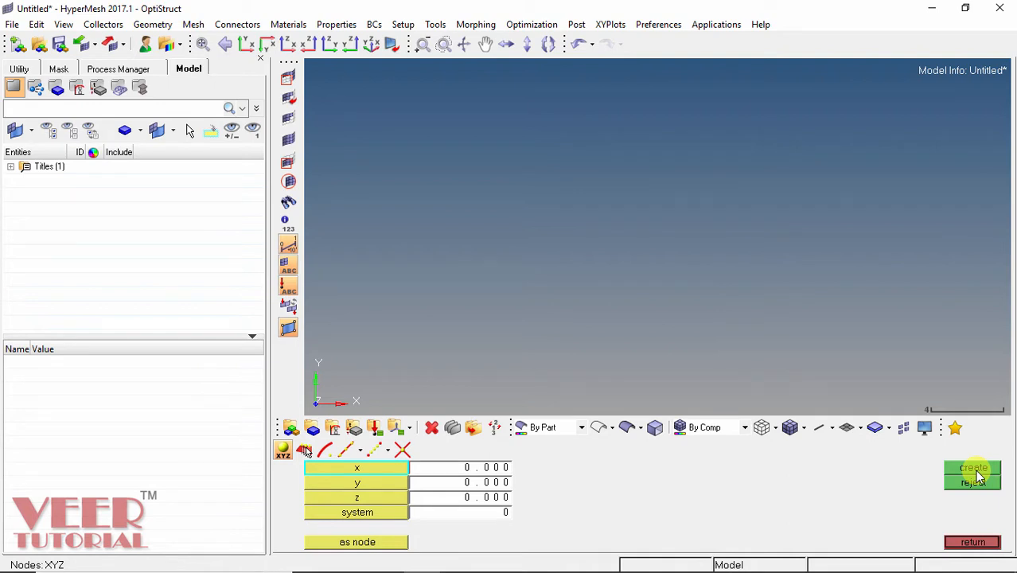
left_click(969, 545)
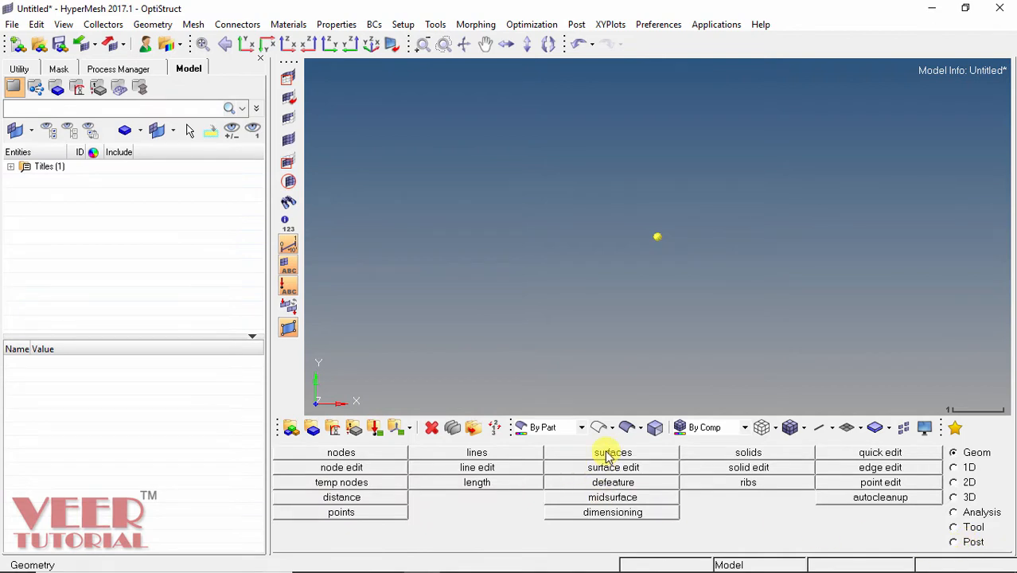
Create a square surface of size 20 normal to the y-axis, using the origin node as its base point.
left_click(611, 453)
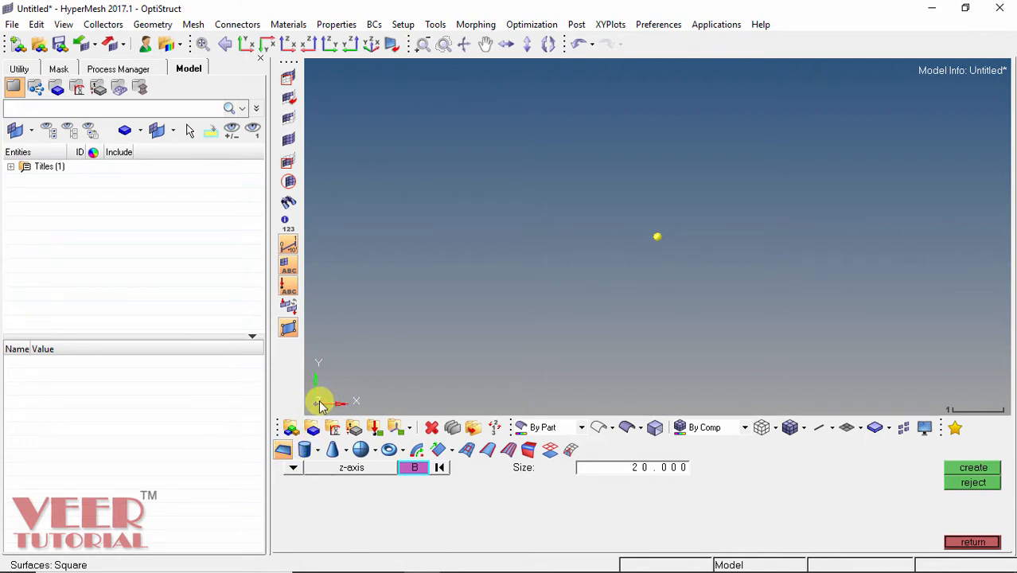
left_click(295, 471)
left_click(328, 490)
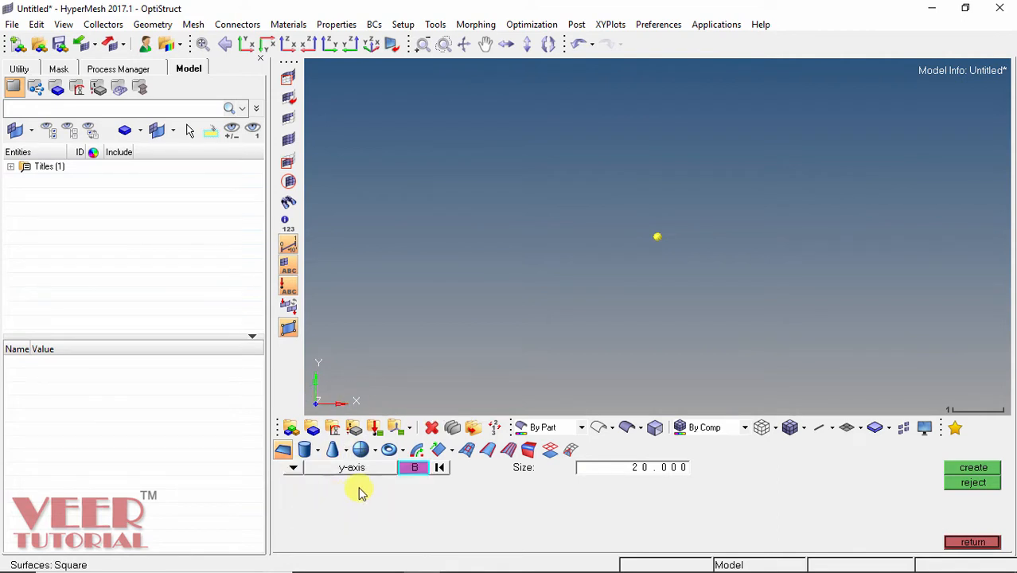
left_click(658, 238)
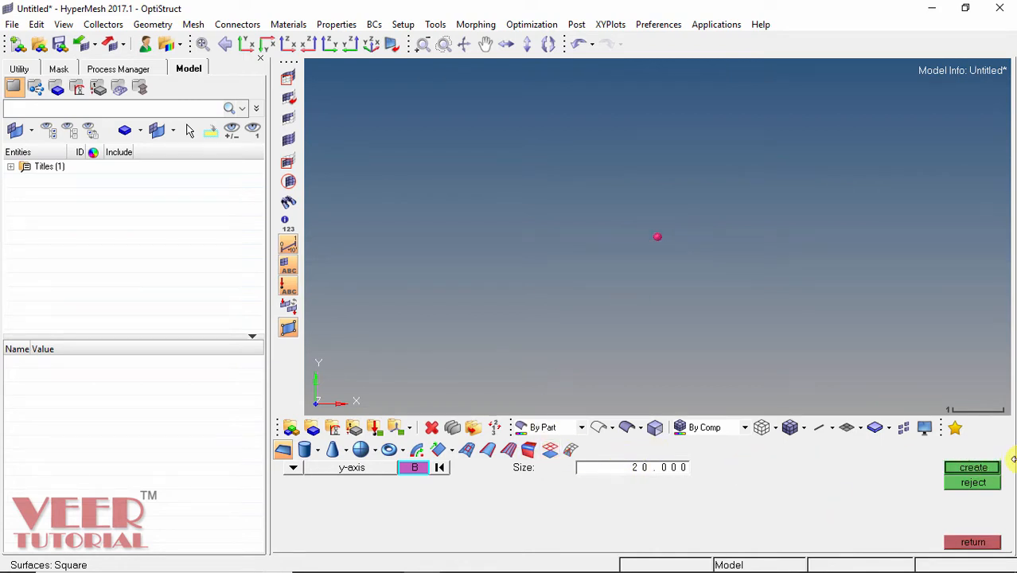
left_click(975, 469)
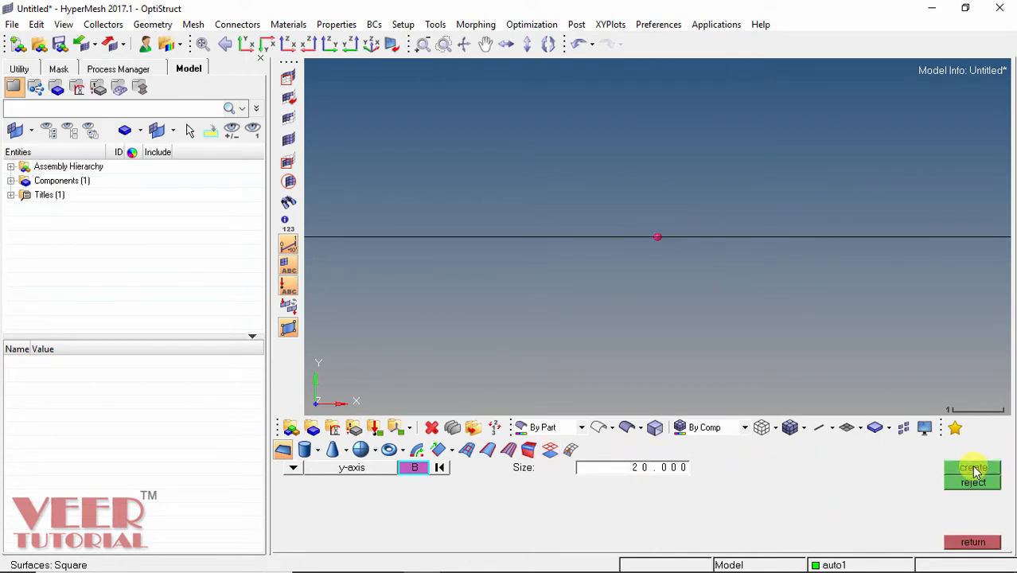
scroll(756, 316, "down", 3)
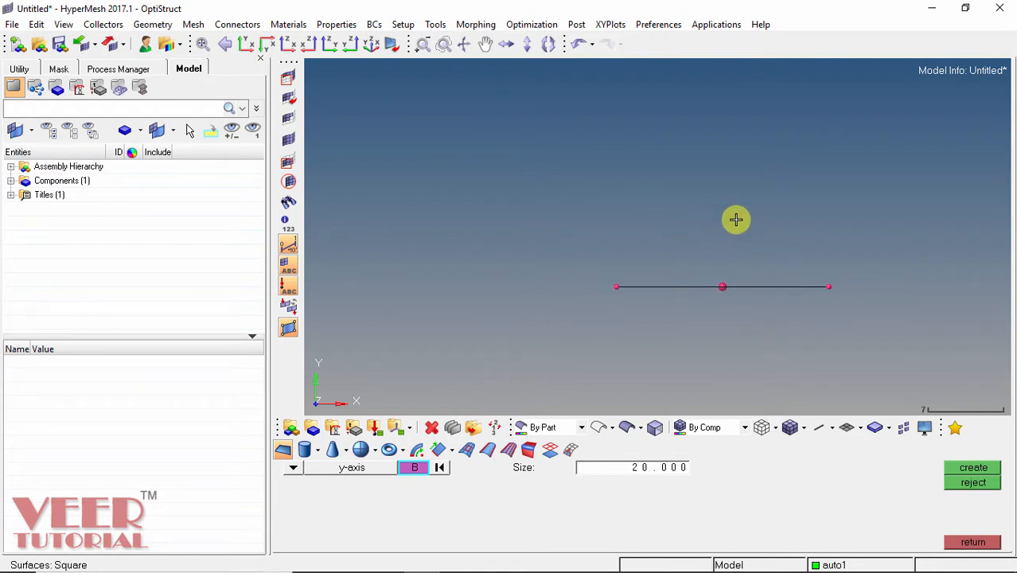
left_click_drag(738, 284, 716, 277, "ctrl")
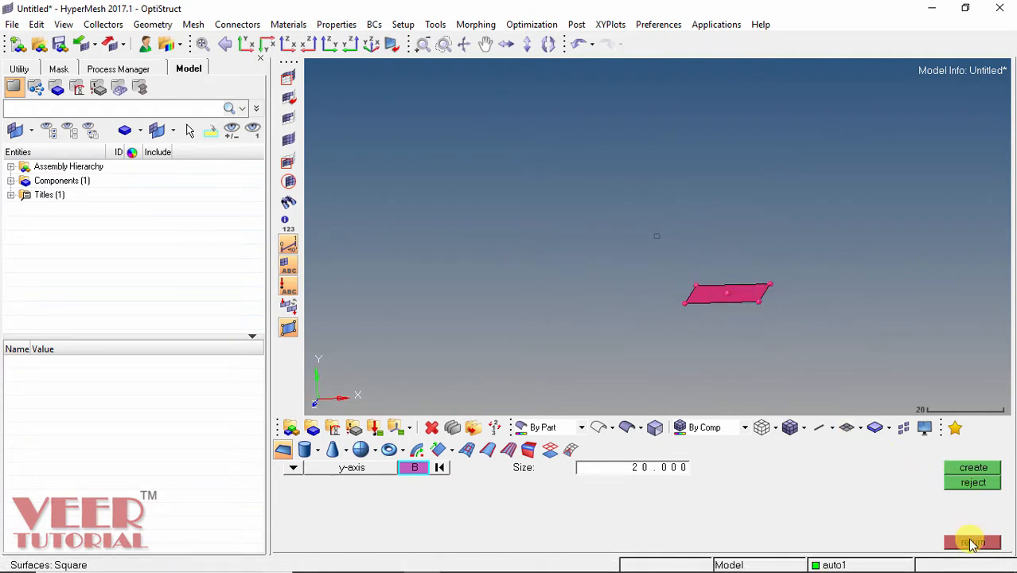
left_click(973, 542)
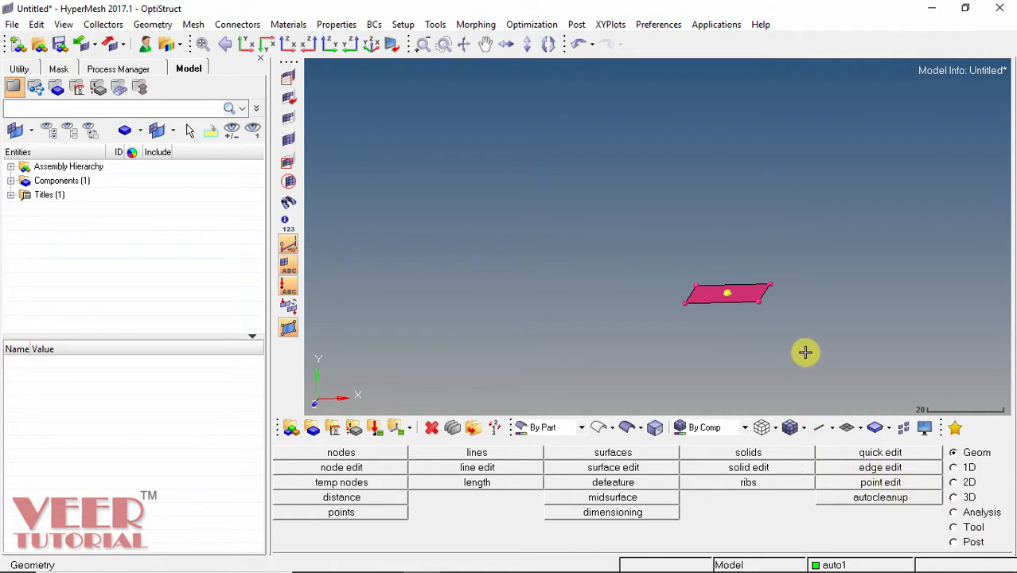
Drag the square surface along the positive y-axis vector by a distance of 25 to create a solid block.
left_click(748, 454)
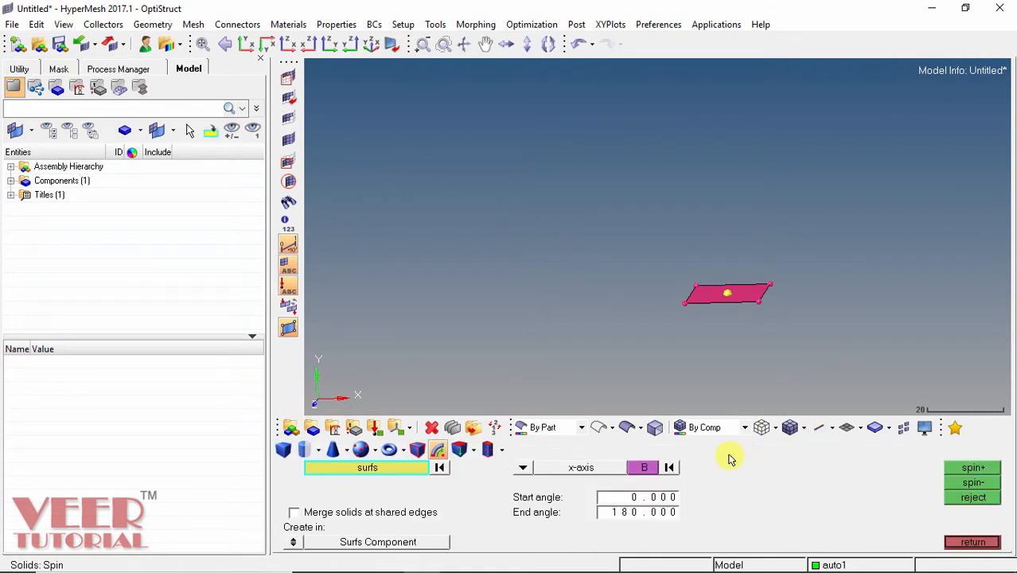
left_click(476, 452)
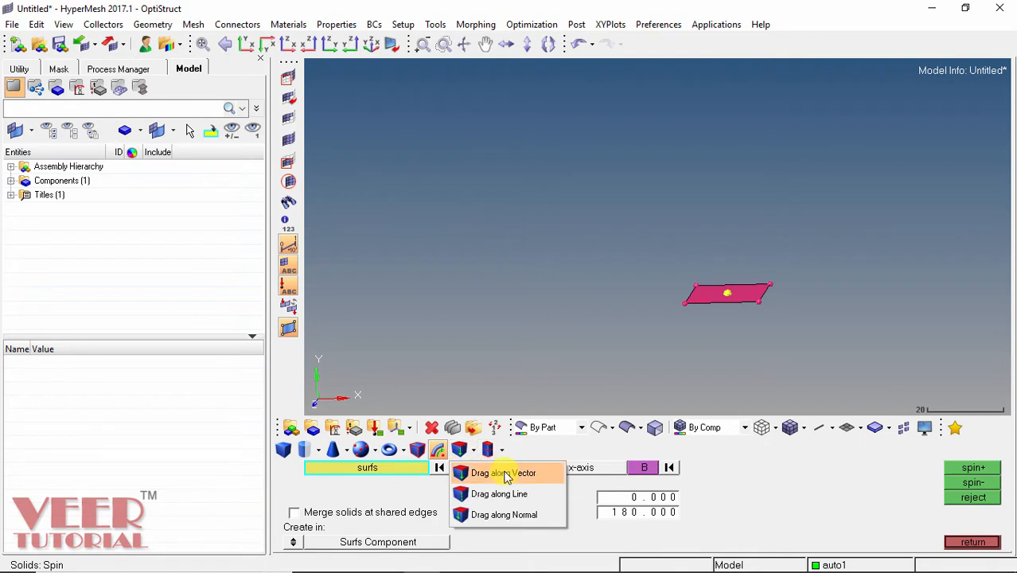
left_click(506, 475)
left_click(744, 296)
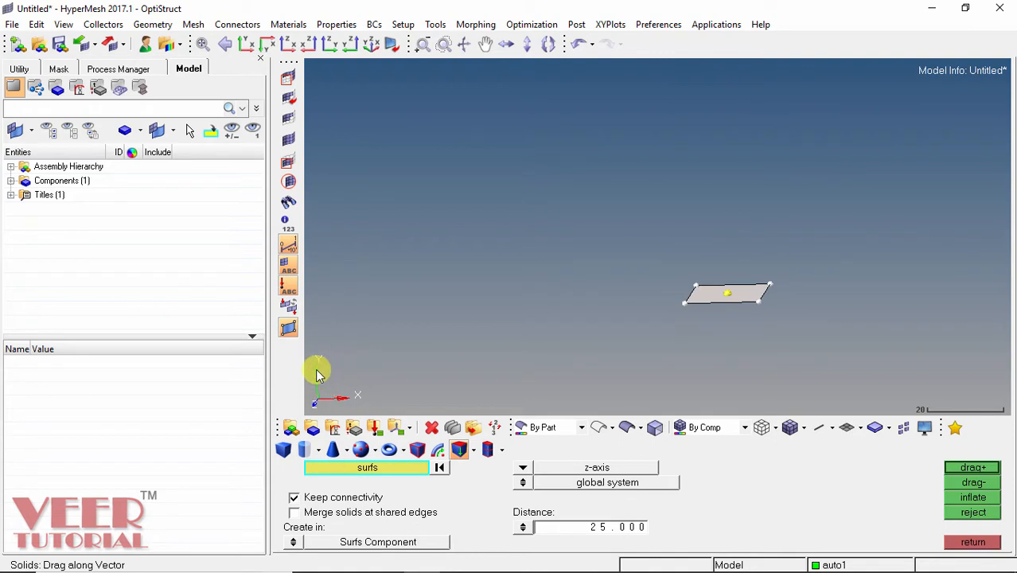
left_click(523, 468)
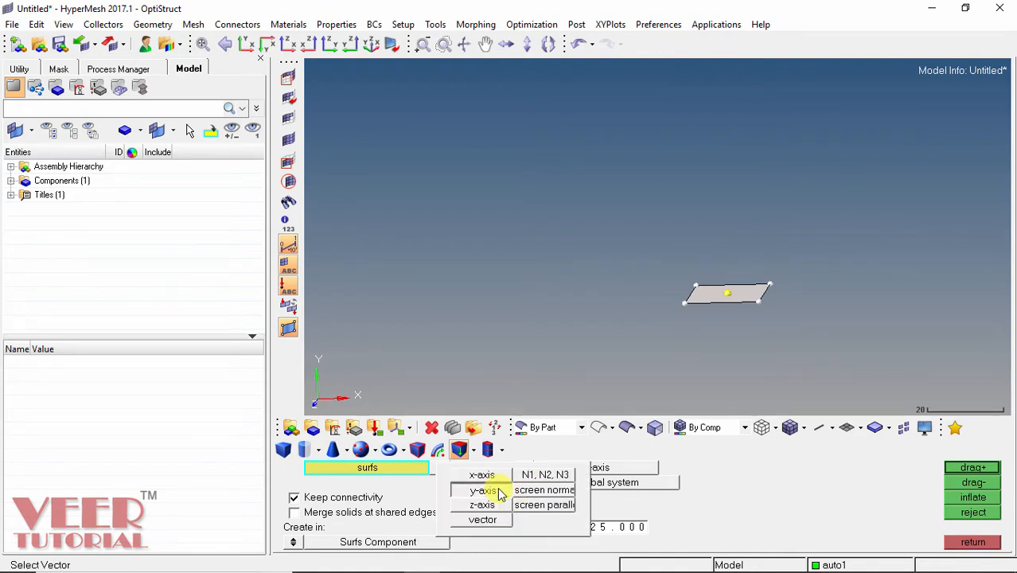
left_click(500, 492)
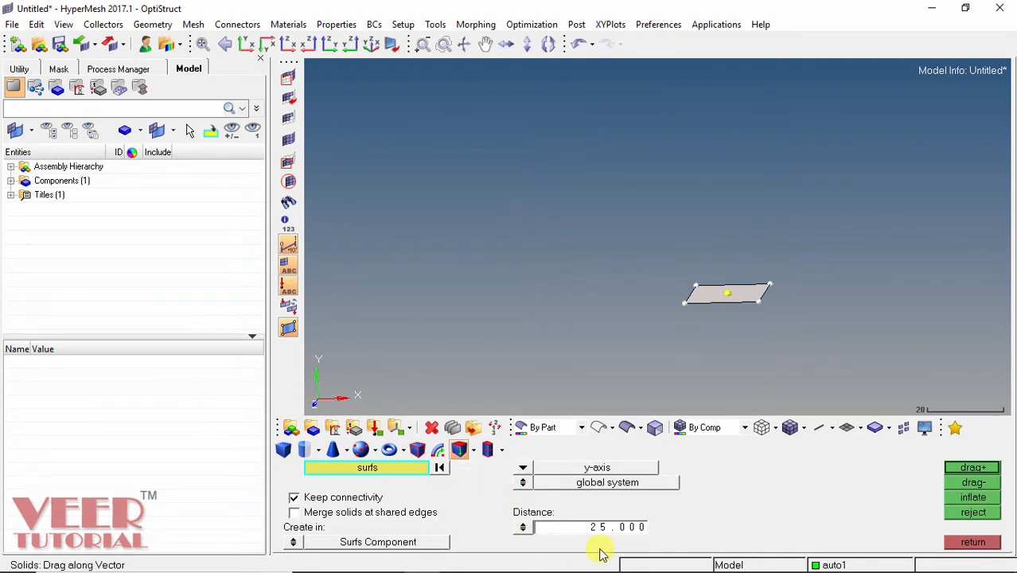
left_click(979, 466)
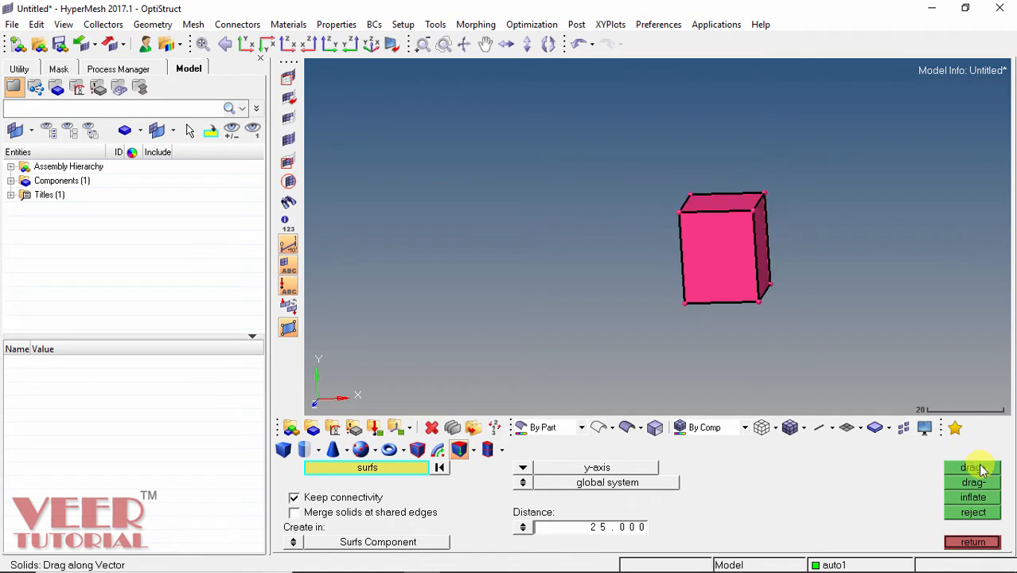
left_click(963, 542)
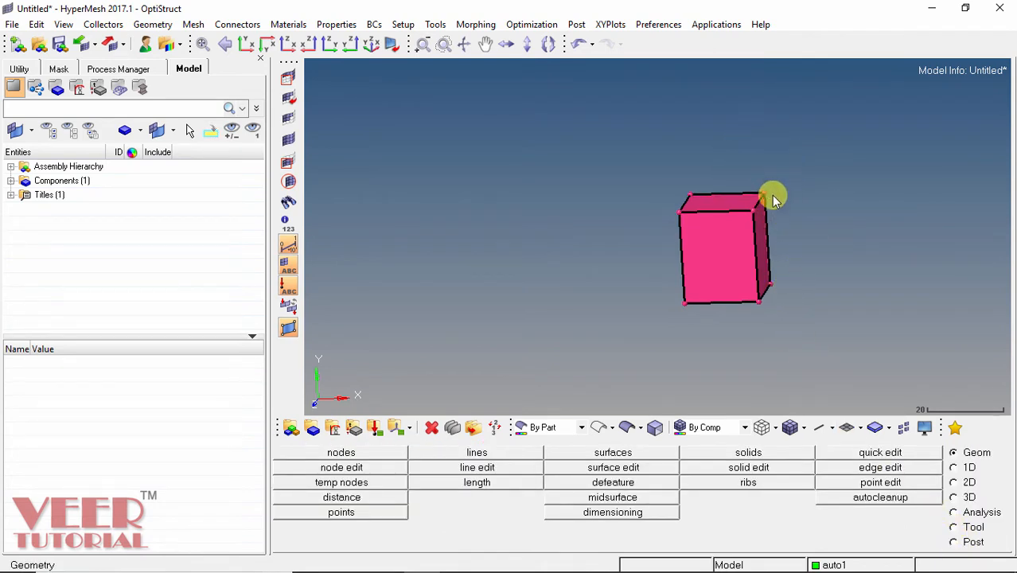
mouse_move(772, 198)
left_mouse_down("ctrl")
mouse_move(865, 189)
mouse_move(729, 207)
mouse_move(695, 269)
mouse_move(858, 255)
mouse_move(848, 201)
left_mouse_up("ctrl")
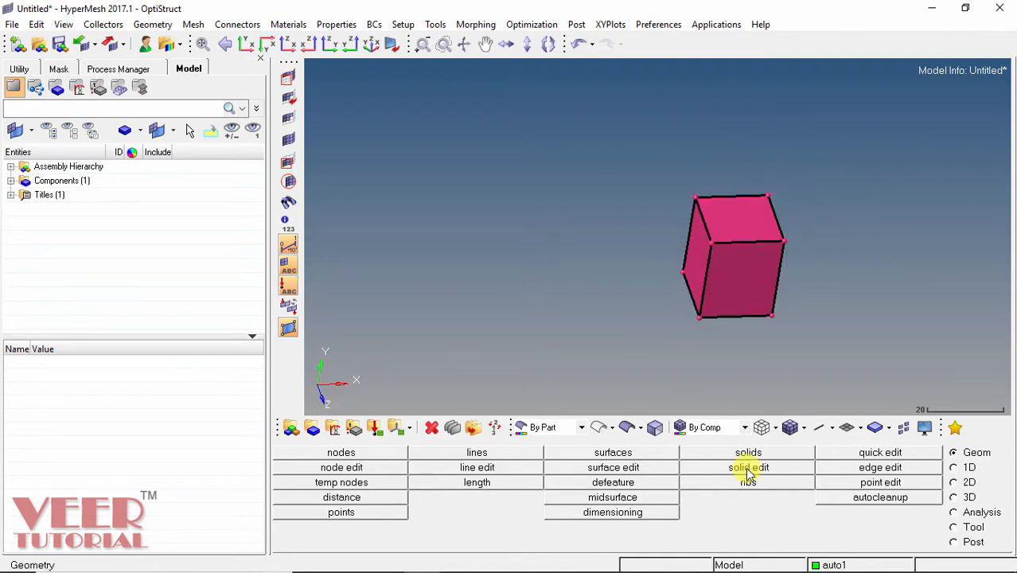
left_click(748, 469)
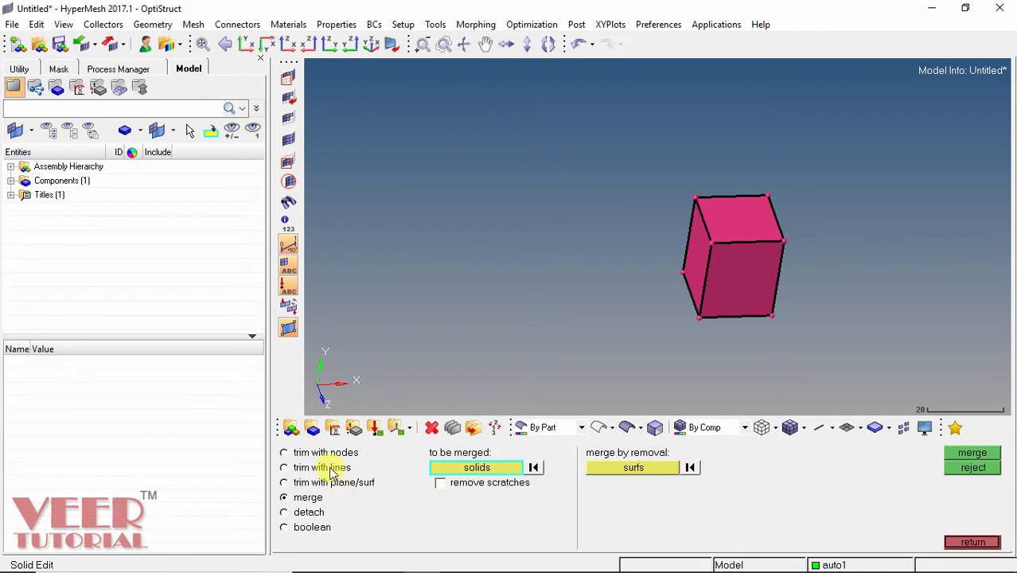
left_click(346, 458)
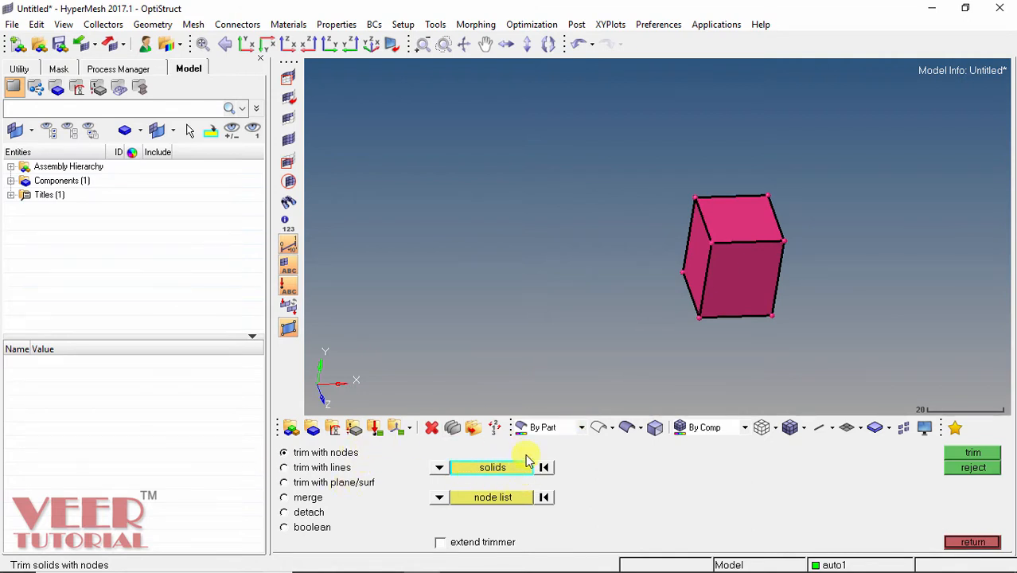
left_click(731, 243)
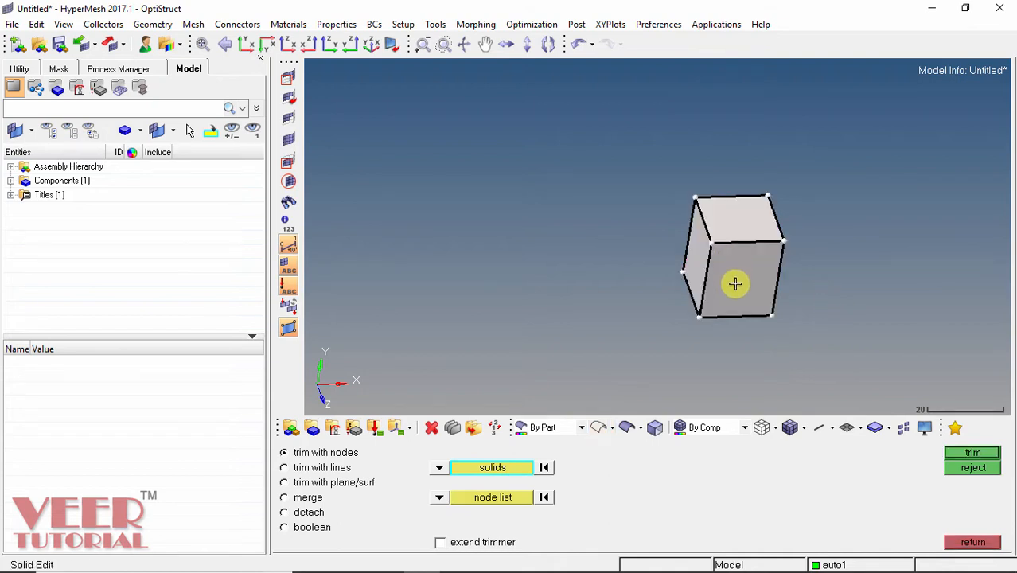
left_click(493, 499)
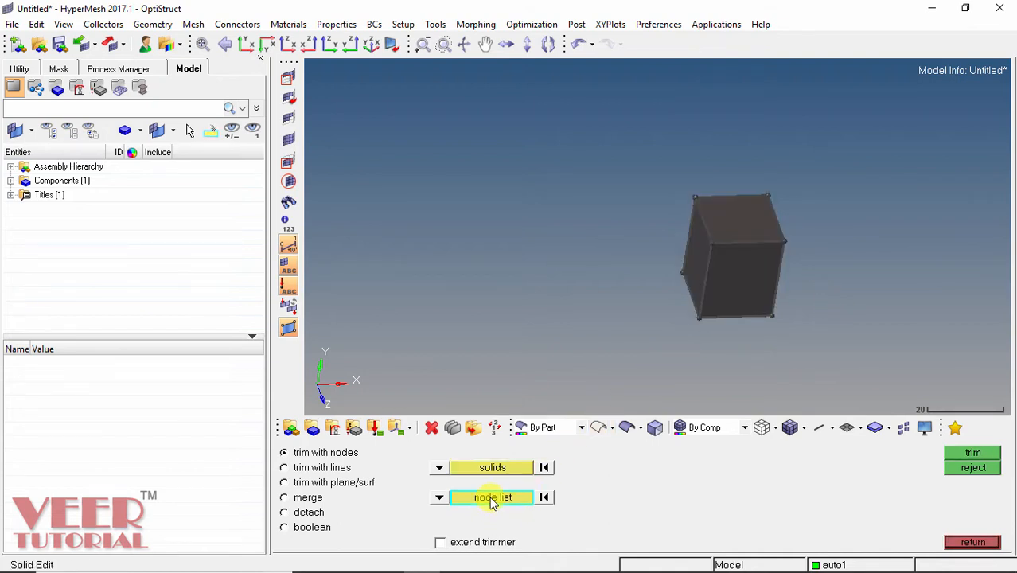
left_click_drag(714, 344, 784, 230, "ctrl")
scroll(702, 316, "up", 4)
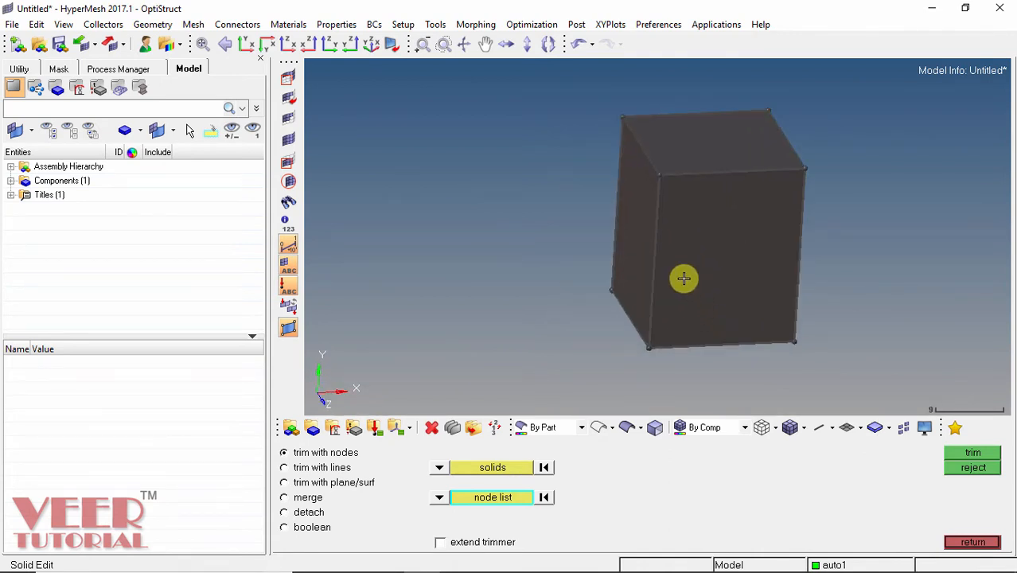
scroll(684, 277, "down", 1)
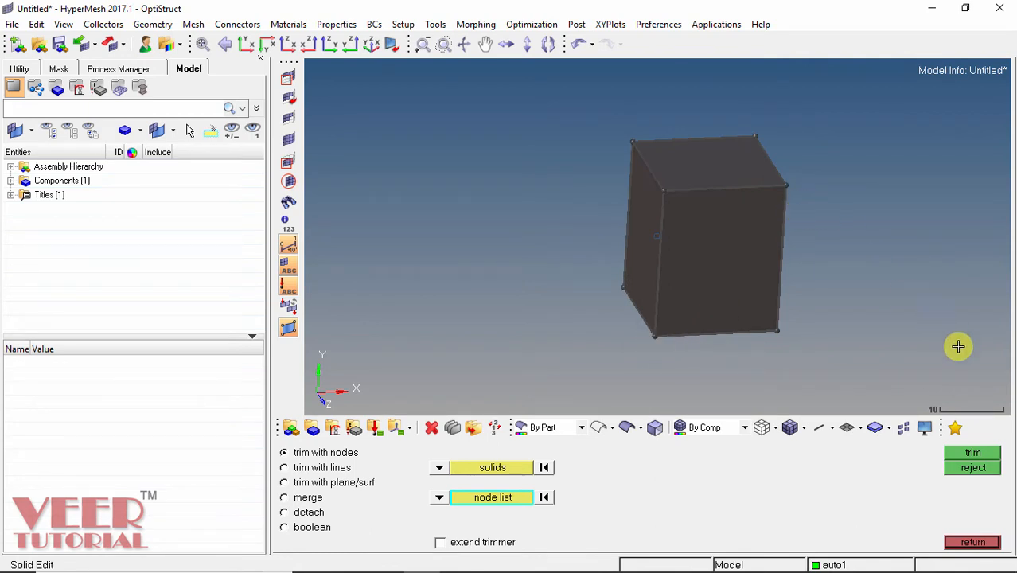
left_click(972, 542)
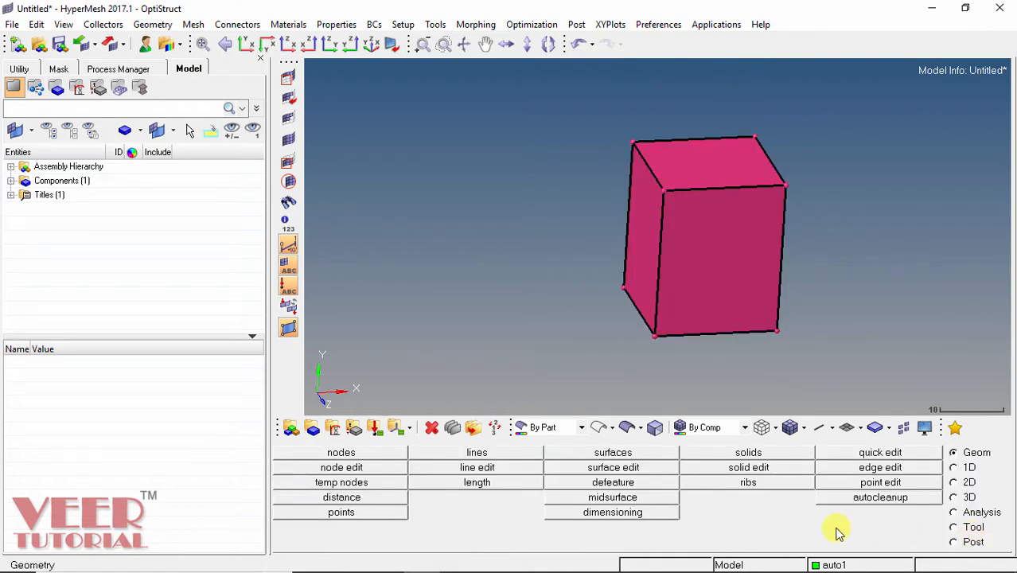
Create nodes on geometry lines, placing one partway along each of three vertical edges of the block at differing heights.
left_click(341, 453)
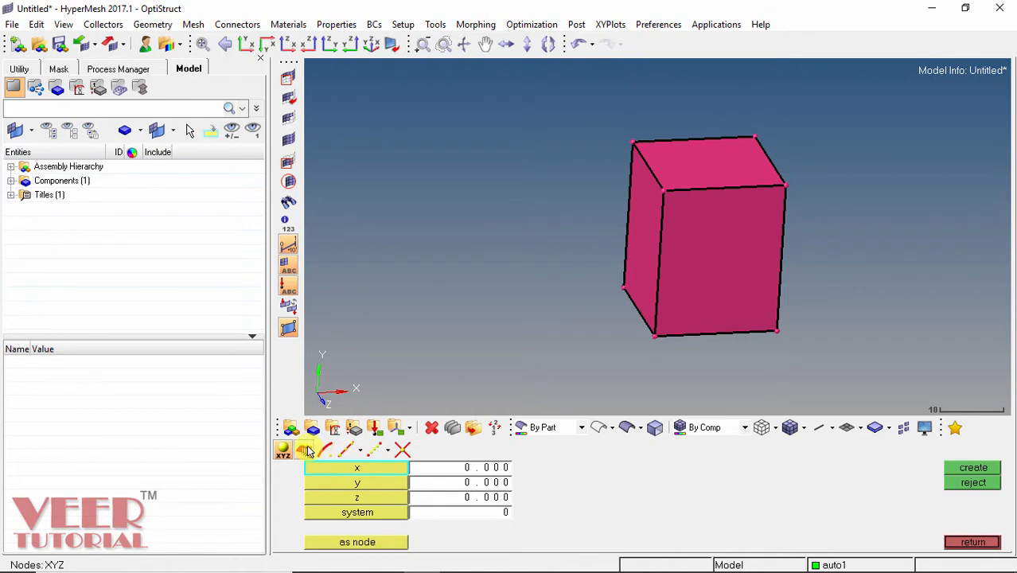
left_click(306, 450)
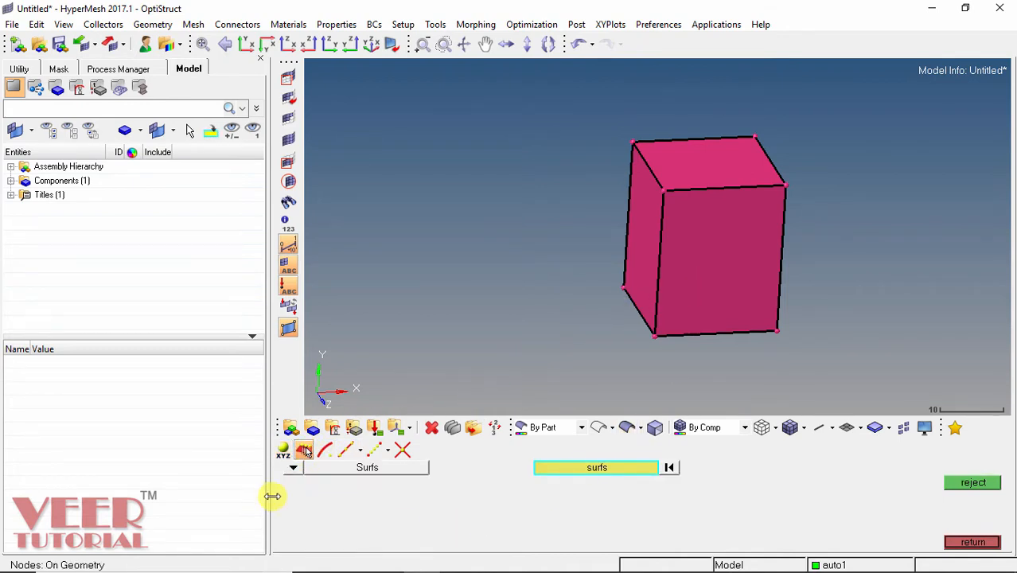
left_click(296, 468)
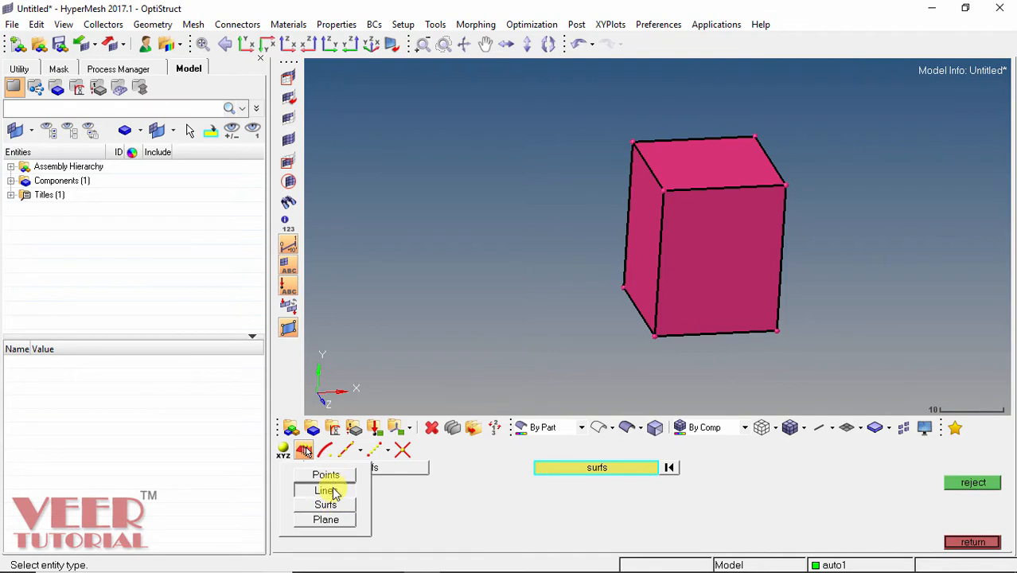
left_click(328, 489)
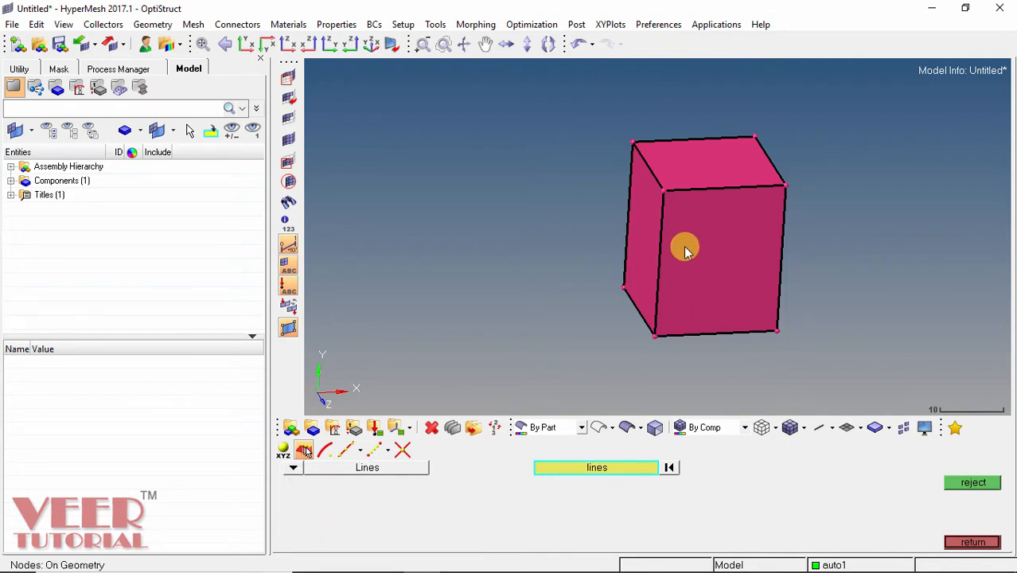
left_click(658, 278)
left_click_drag(668, 236, 735, 259, "ctrl")
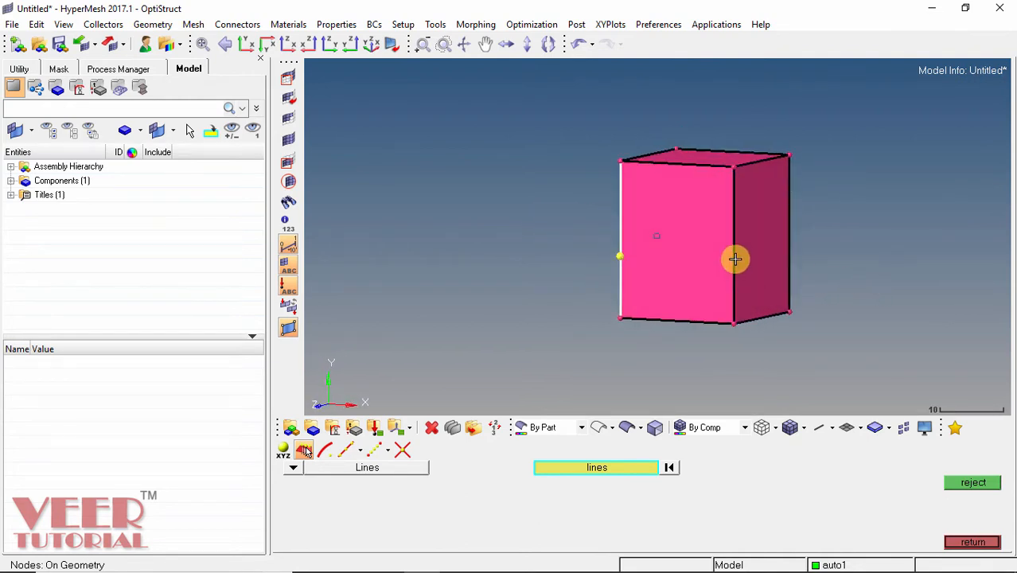
left_click(732, 253)
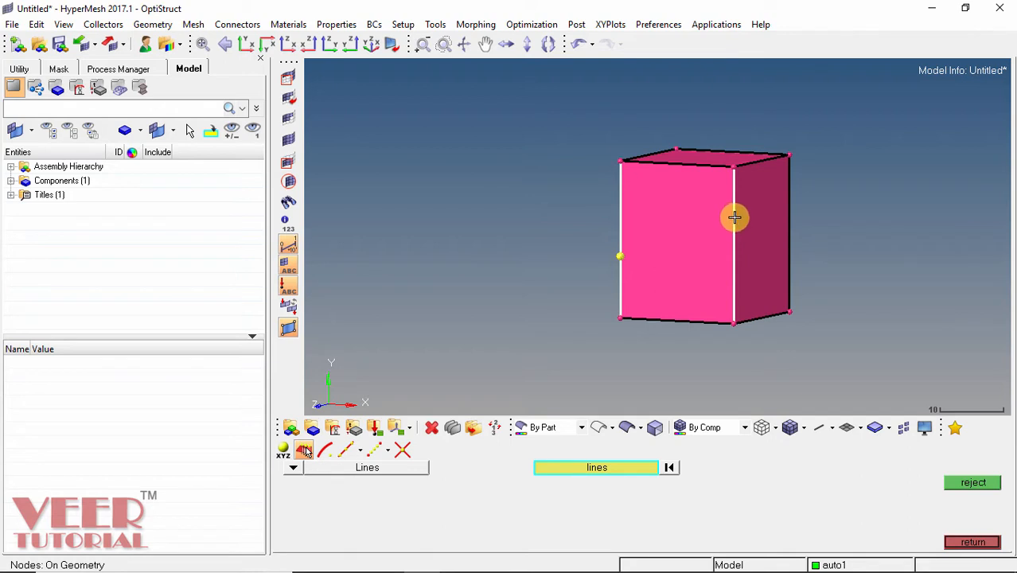
left_click_drag(793, 216, 807, 239, "ctrl")
left_click(795, 236)
left_click(793, 208)
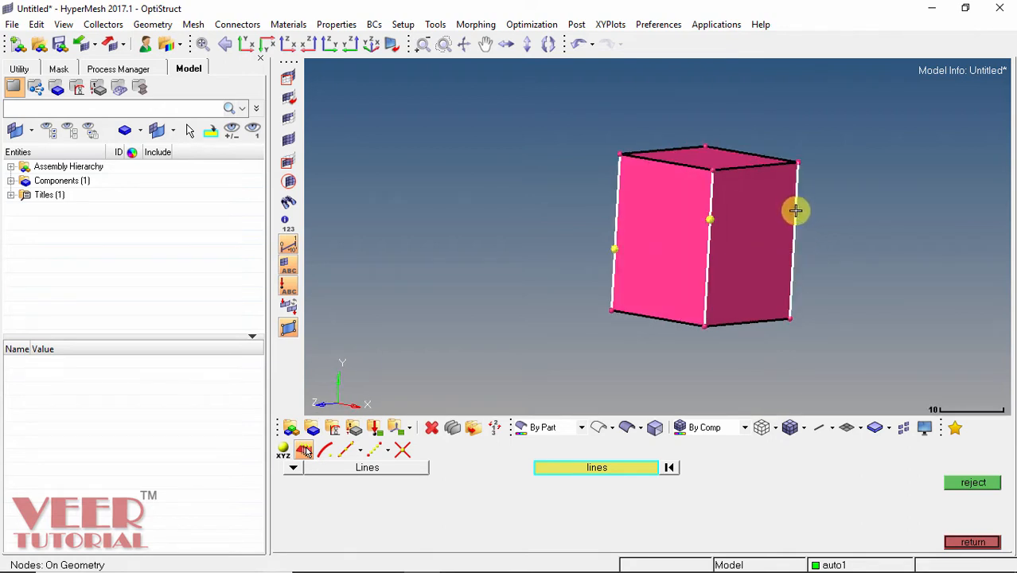
left_click(984, 483)
left_click(974, 543)
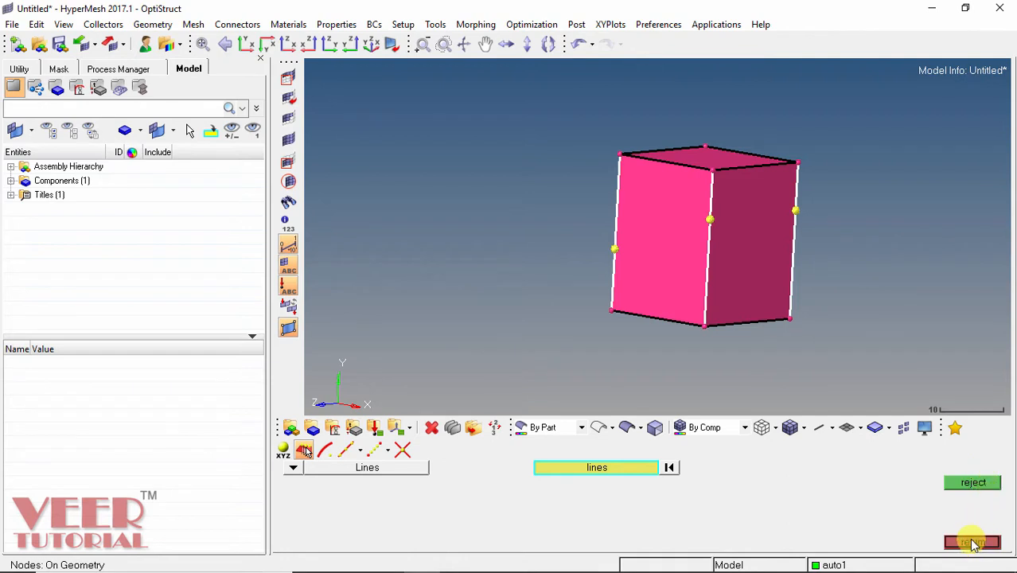
Trim the solid block with nodes, selecting the block as the solid and the nodes on its vertical edges as the node list.
mouse_move(541, 213)
left_mouse_down("ctrl")
mouse_move(672, 266)
mouse_move(711, 235)
mouse_move(746, 270)
left_mouse_up("ctrl")
left_click(748, 468)
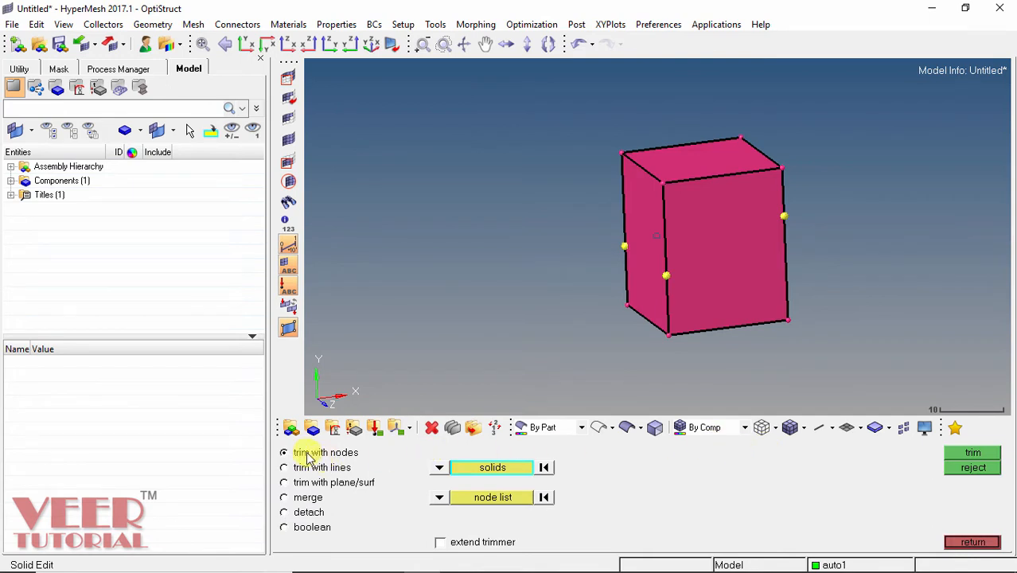
left_click(729, 208)
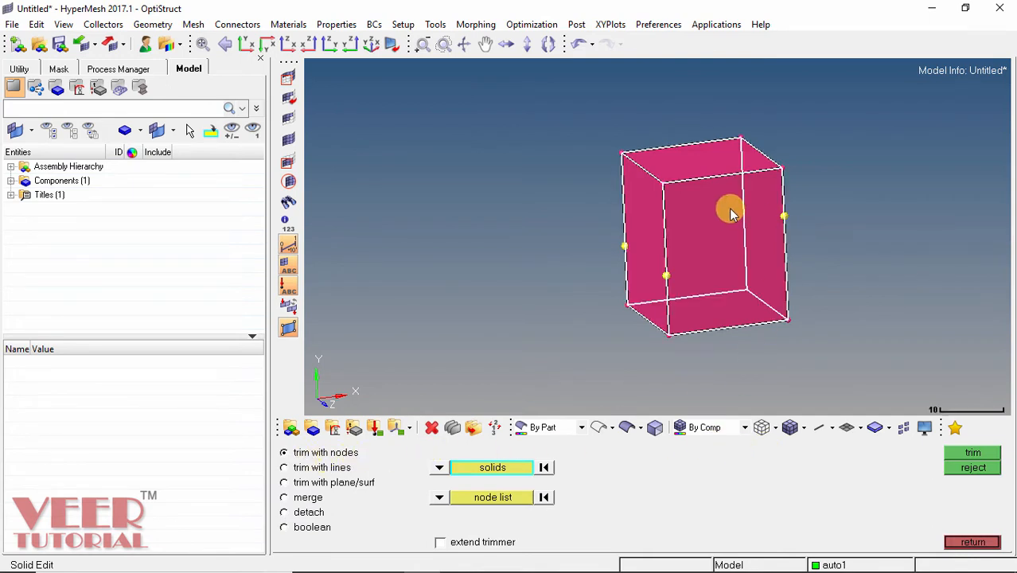
left_click(503, 497)
left_click(666, 275)
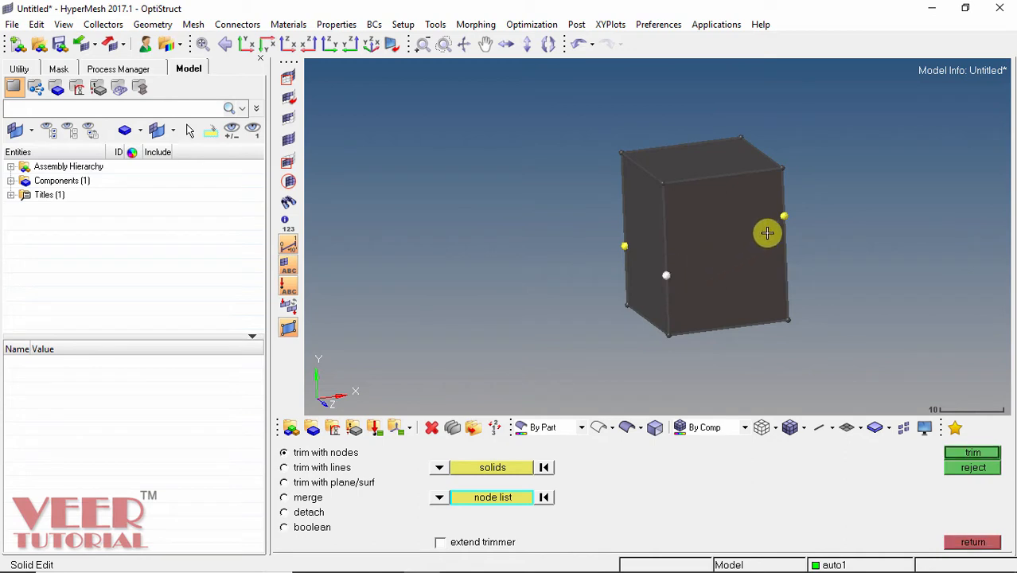
left_click(783, 214)
left_click_drag(910, 232, 812, 273, "ctrl")
left_click(773, 238)
left_click_drag(912, 202, 738, 248, "ctrl")
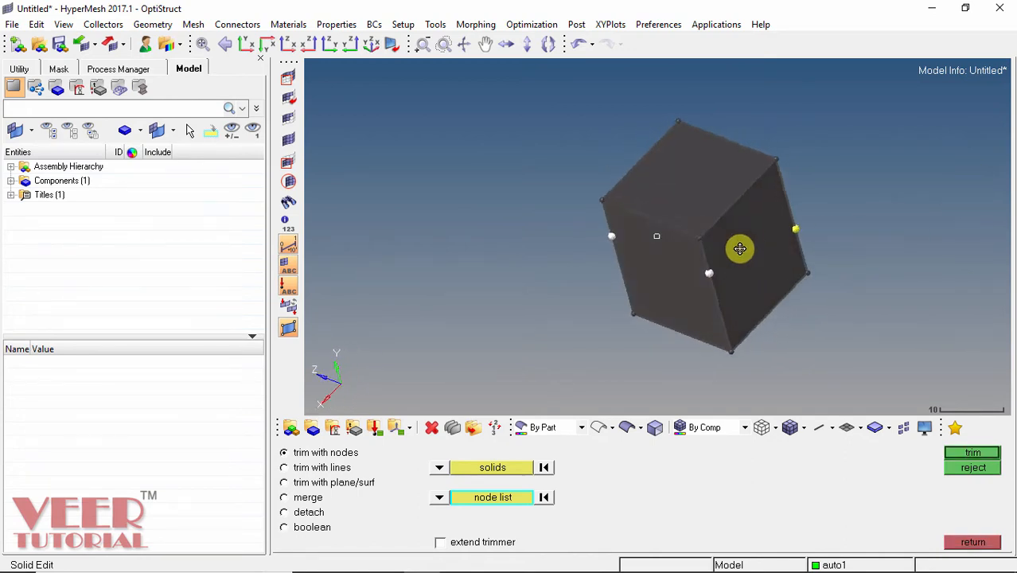
left_click(973, 453)
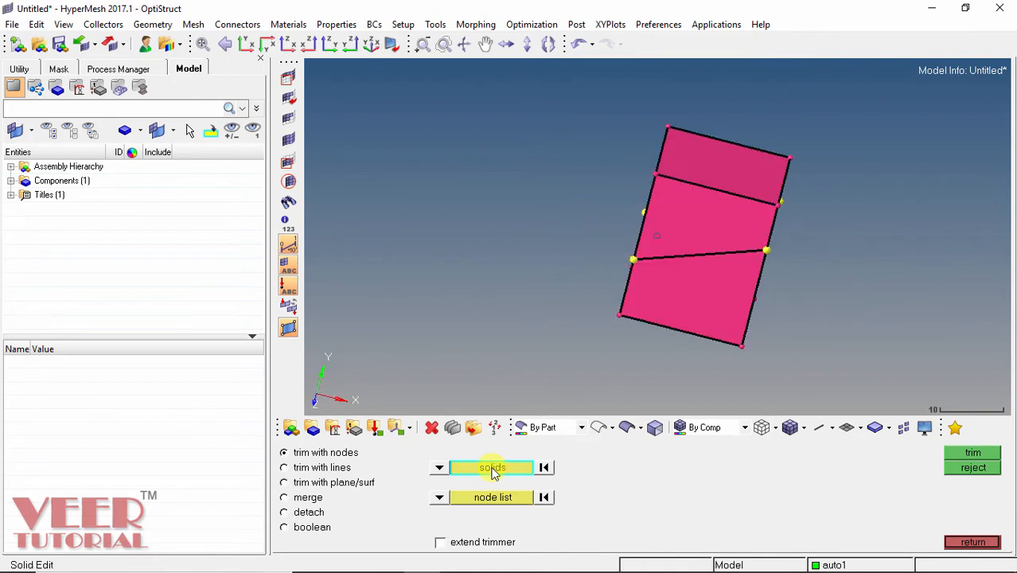
Select the upper and lower solids to check the split, and reject the node trim.
left_click(494, 468)
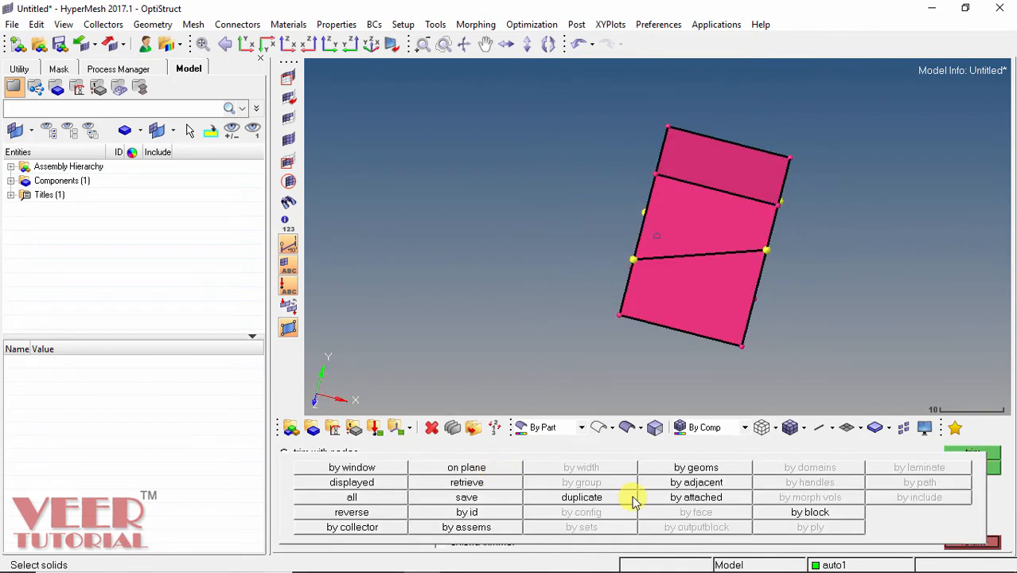
left_click(707, 197)
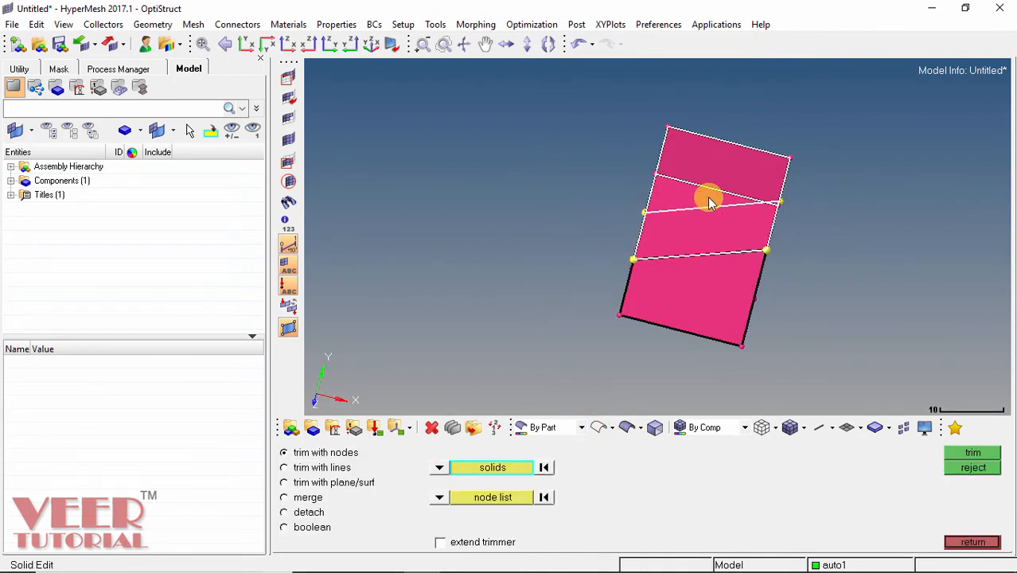
left_click_drag(731, 231, 727, 161, "ctrl")
left_click(710, 266)
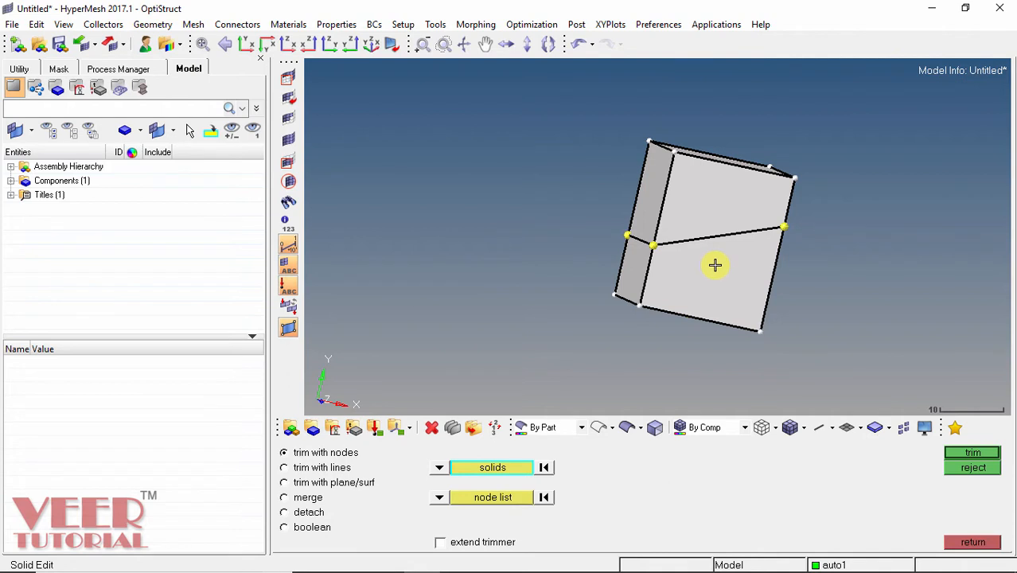
left_click(973, 452)
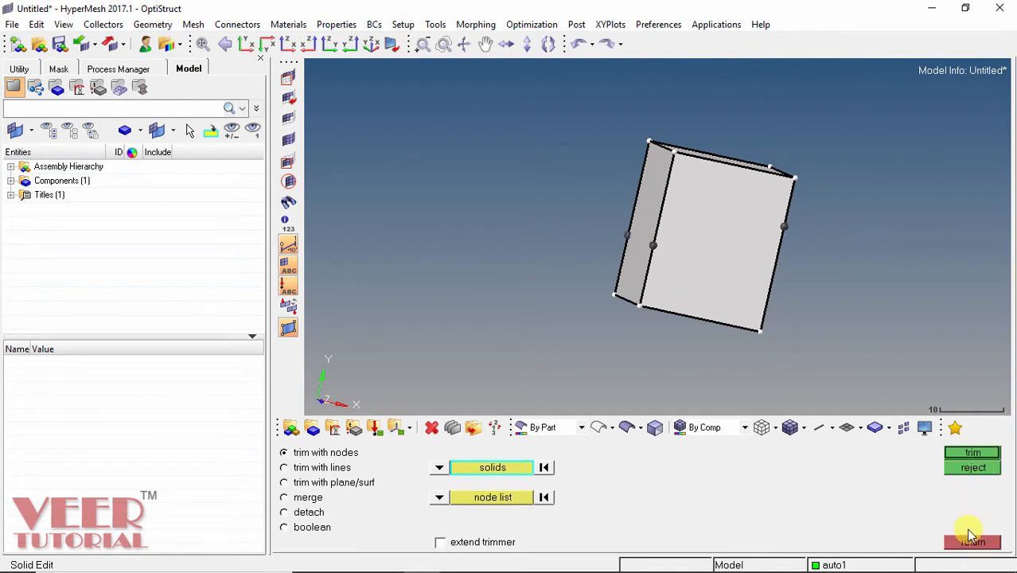
left_click(972, 543)
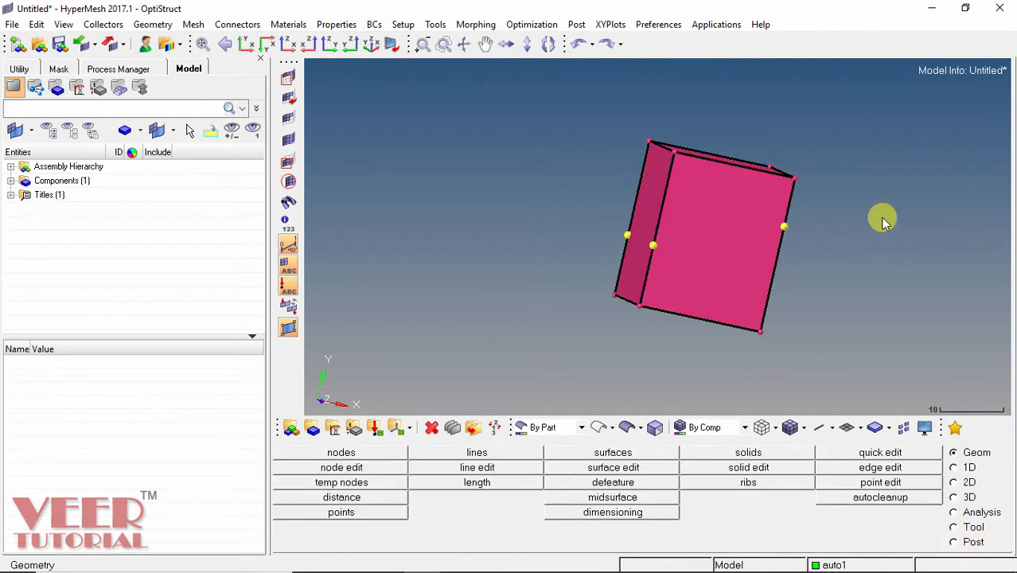
left_click(766, 472)
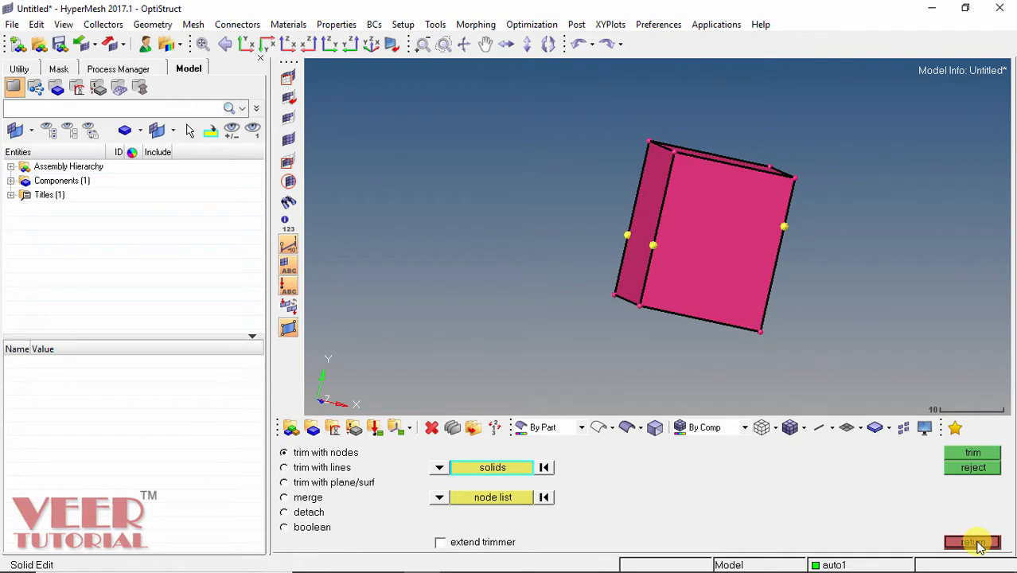
left_click(974, 542)
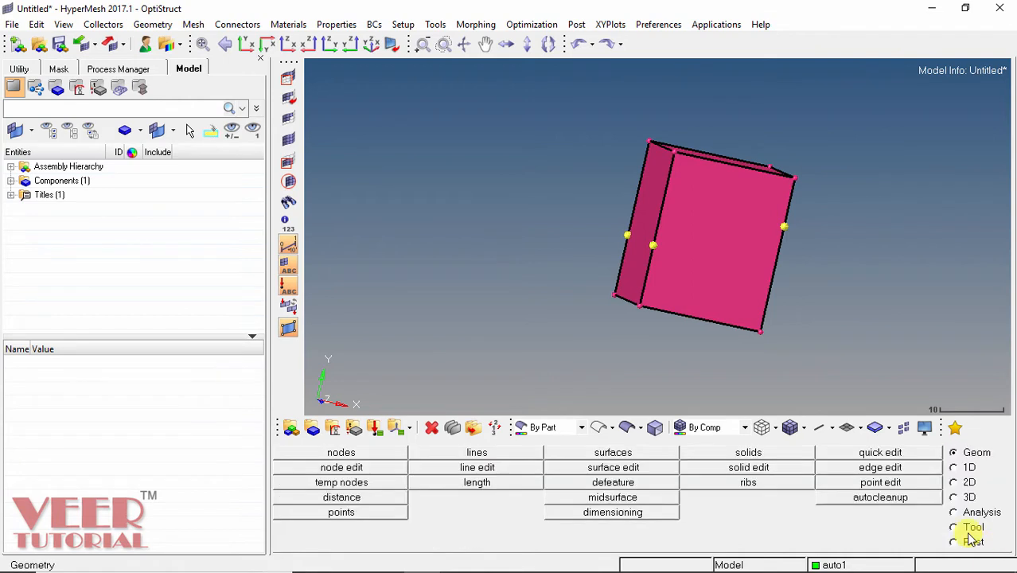
Create two linear lines across opposite side faces of the block, each joining the two nodes on that face's vertical edges.
left_click(478, 454)
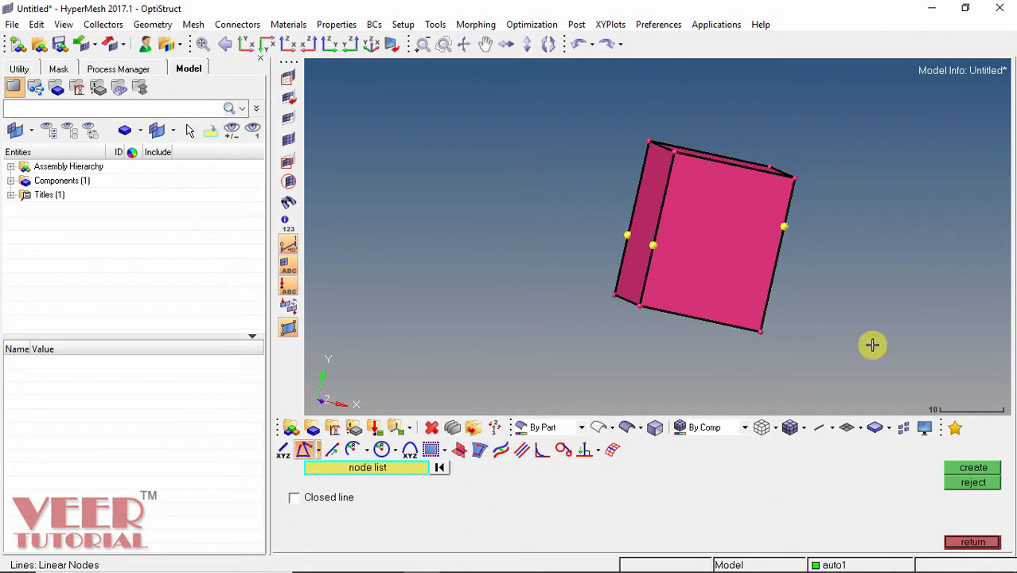
left_click(784, 227)
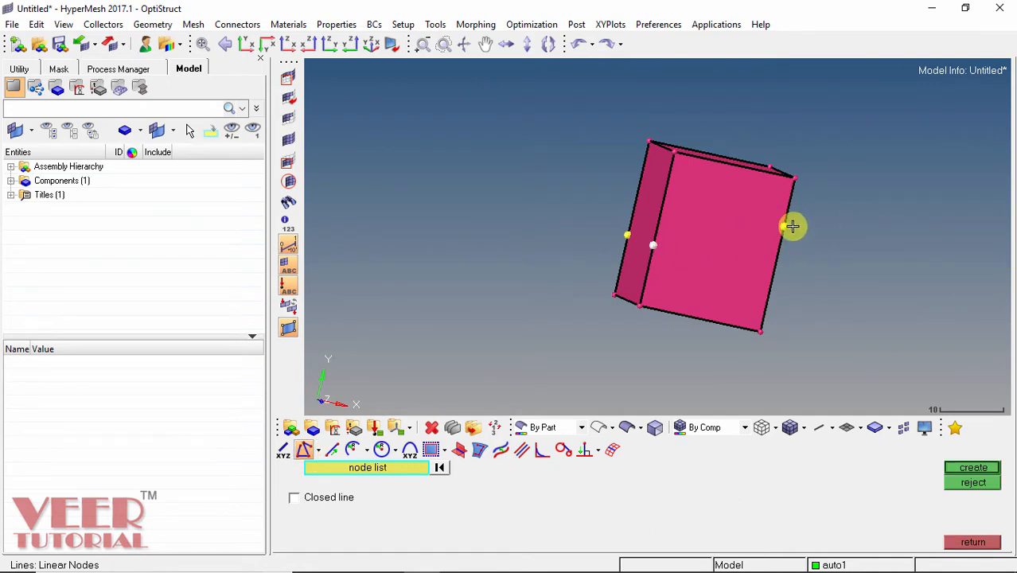
left_click(973, 469)
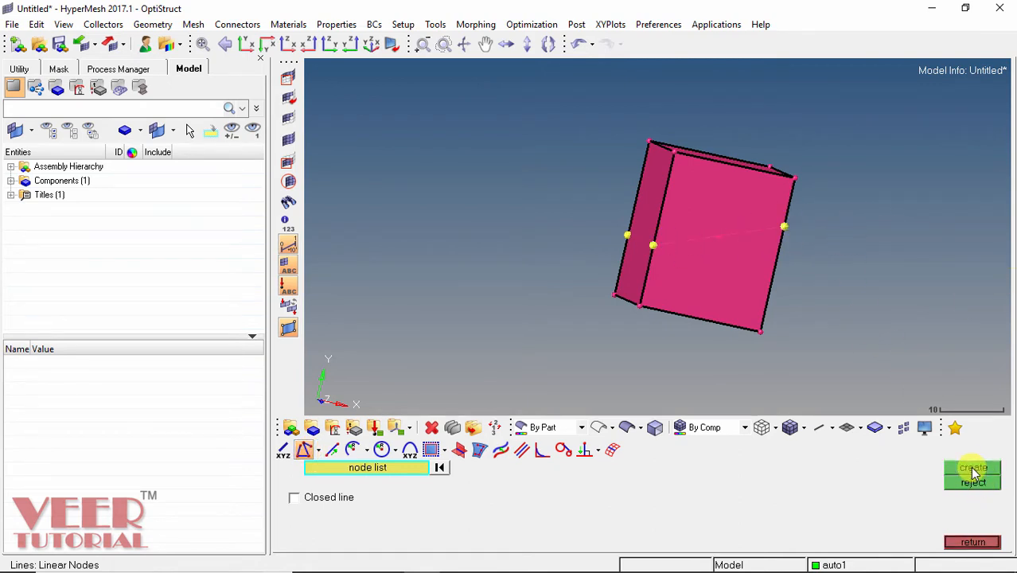
left_click_drag(858, 245, 840, 223, "ctrl")
left_click(797, 227)
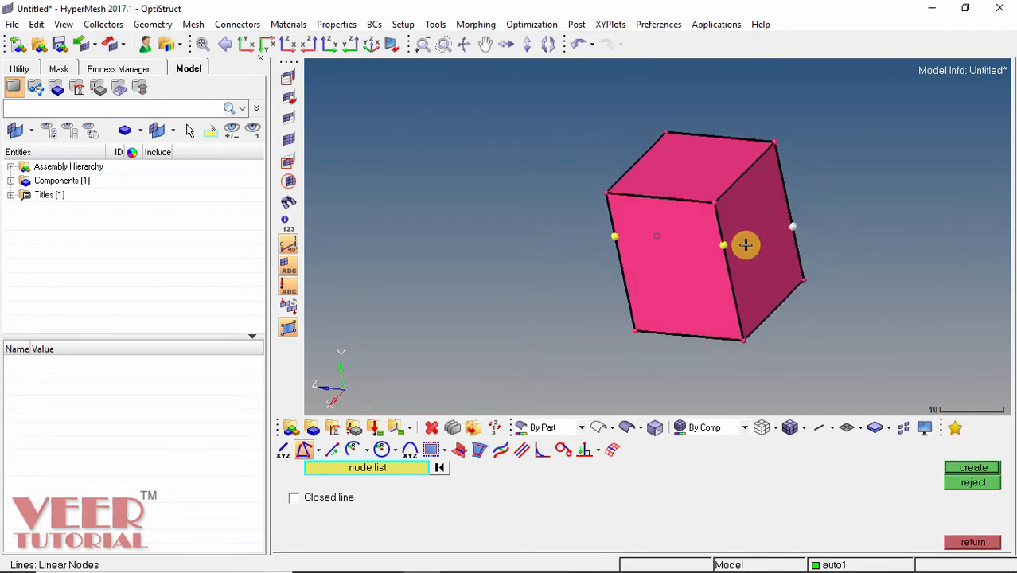
left_click(723, 244)
left_click(965, 471)
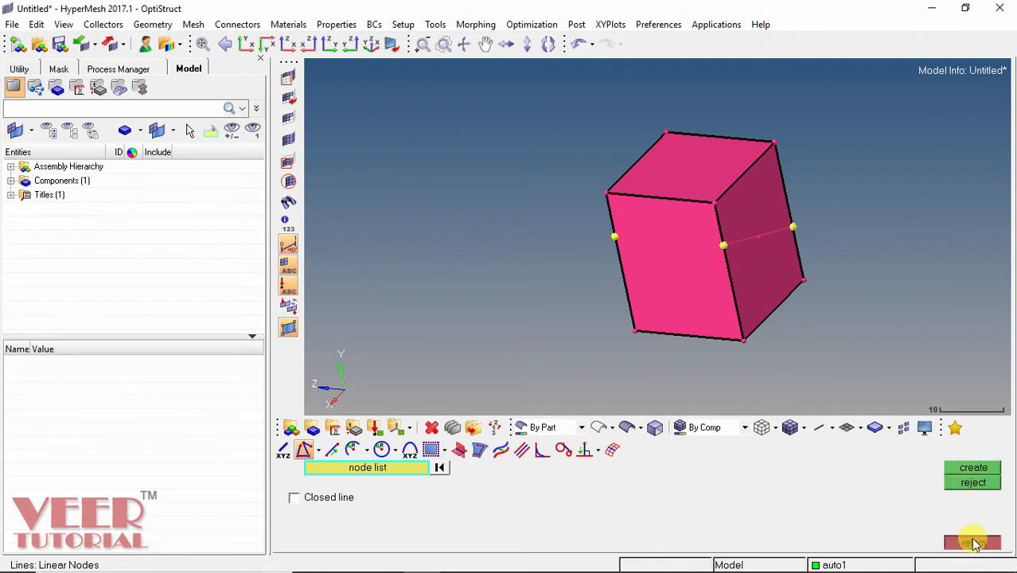
left_click(972, 542)
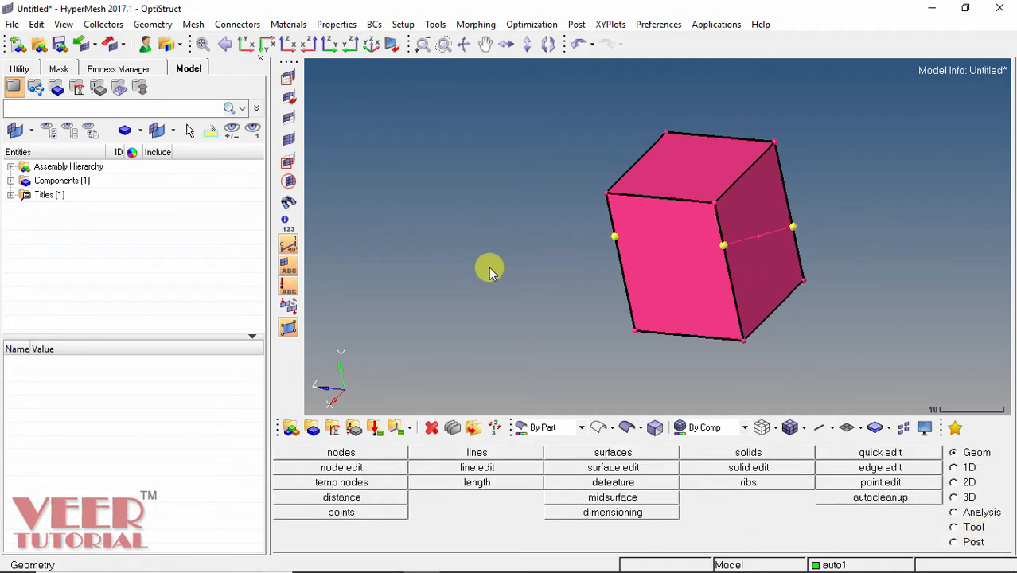
Open solid edit and set the geometry color mode to By Topo after trying Mixed.
left_click_drag(456, 277, 826, 252, "ctrl")
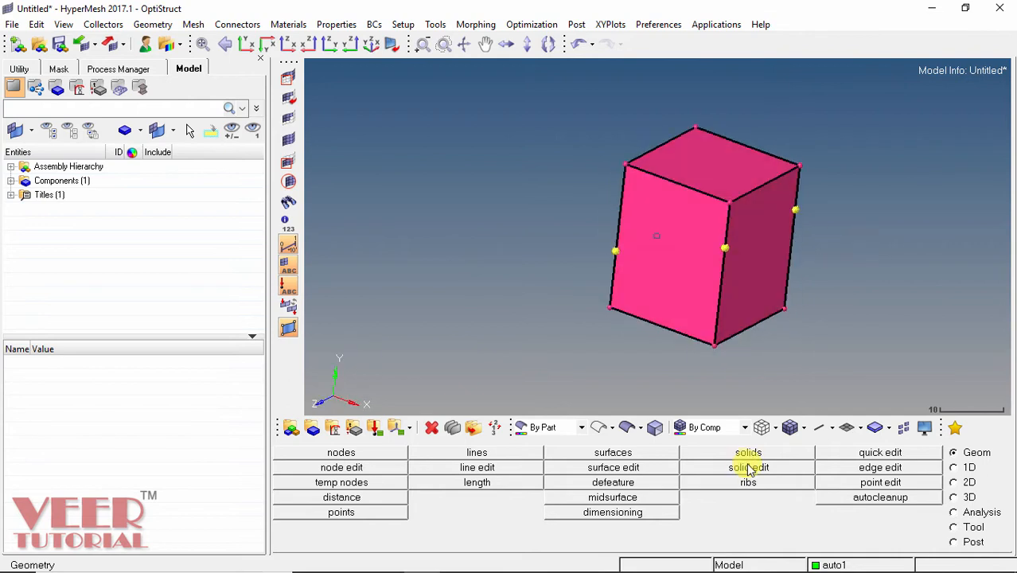
left_click(748, 468)
left_click(551, 430)
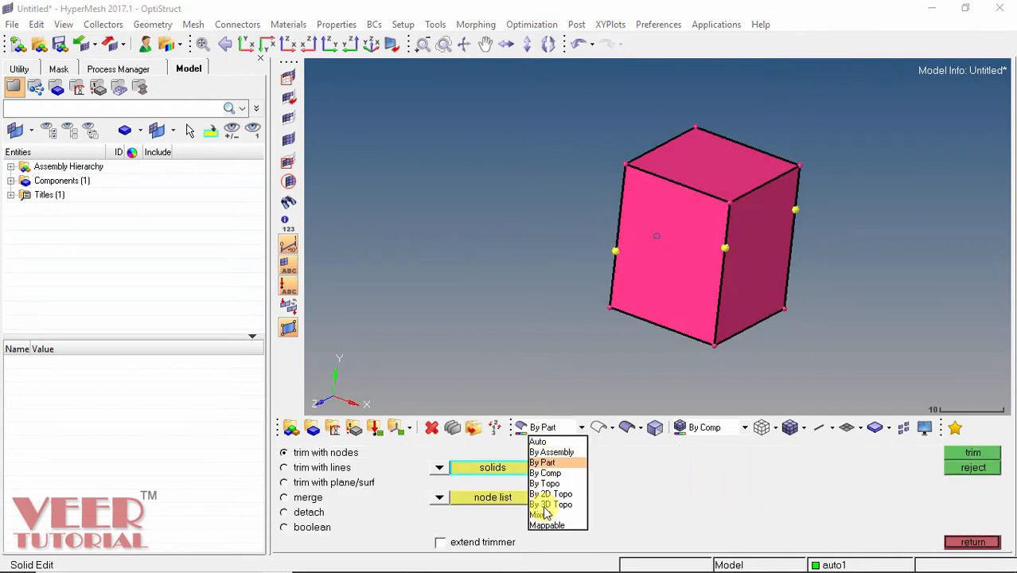
left_click(546, 514)
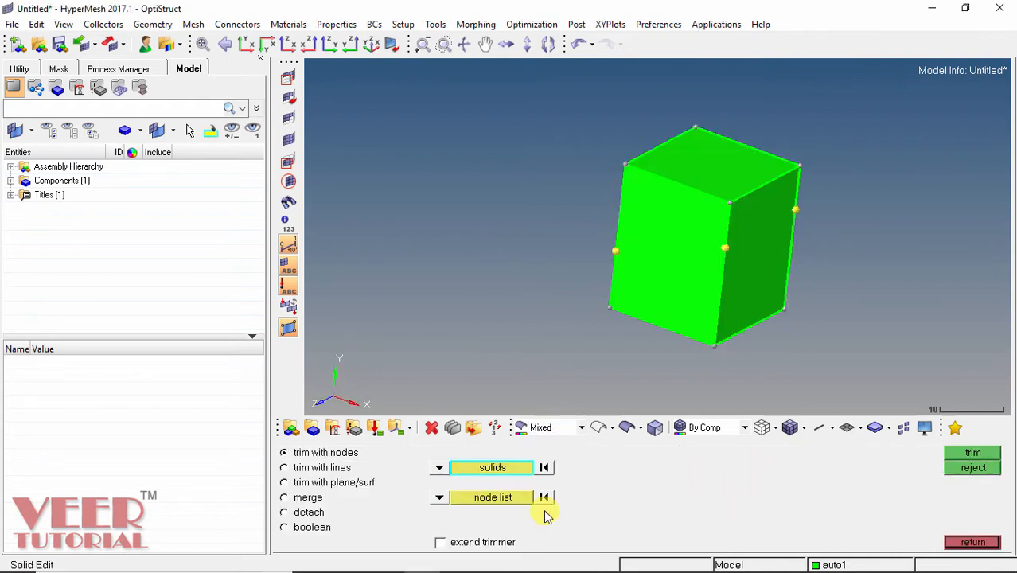
left_click(555, 429)
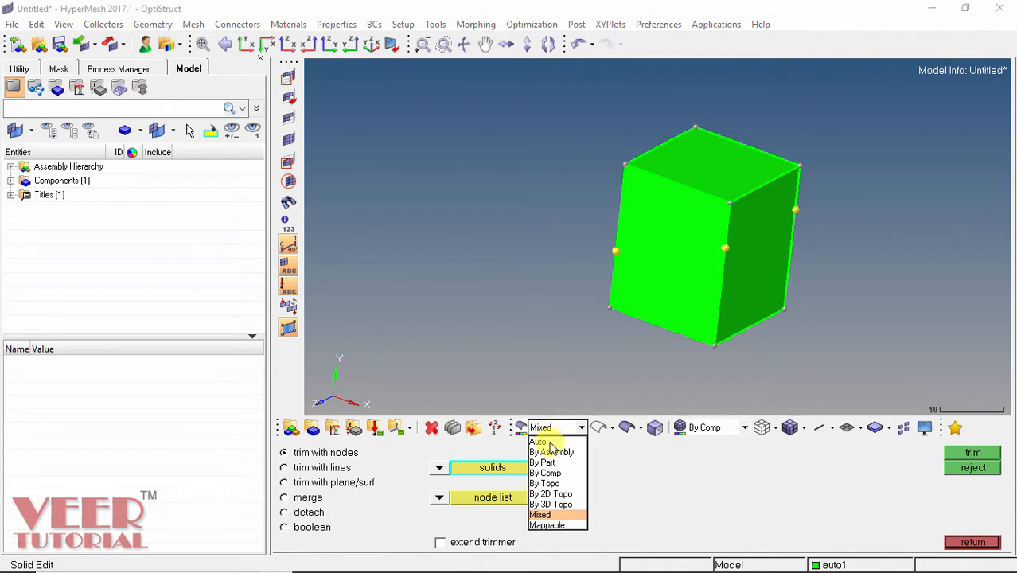
left_click(544, 483)
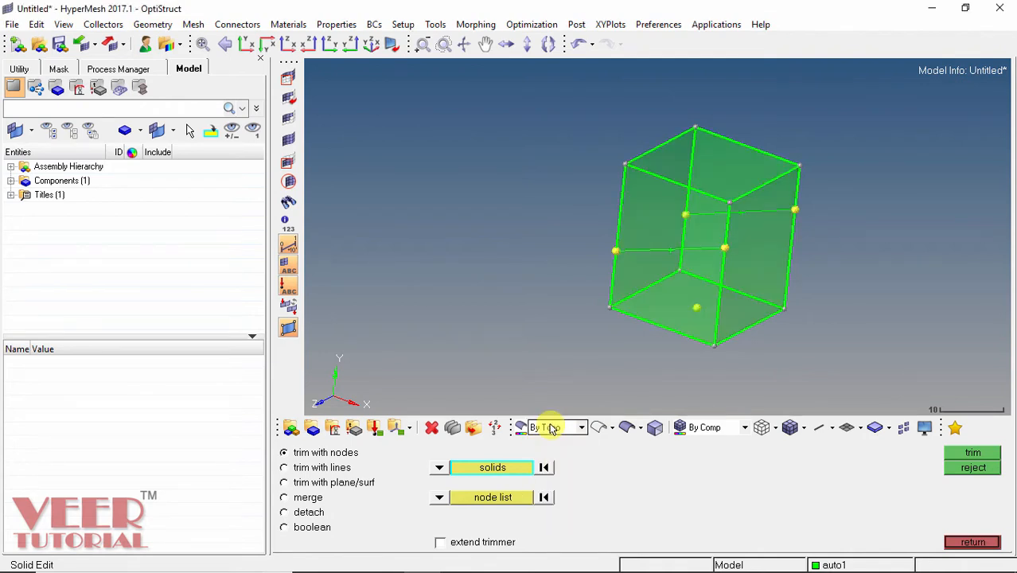
left_click_drag(713, 195, 660, 221, "ctrl")
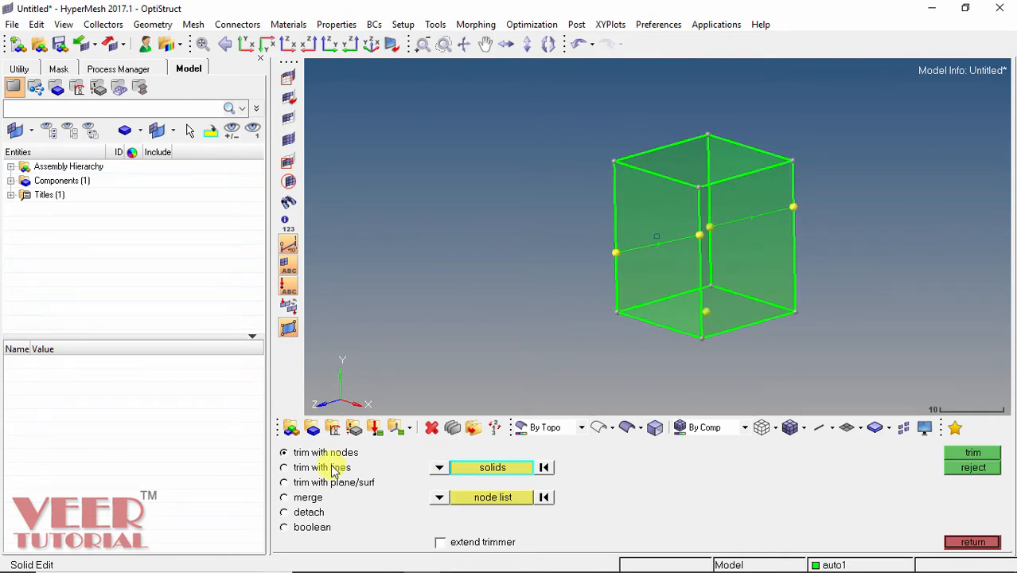
Trim the block with bounding lines, selecting the block as the solid and the two lines on opposite faces.
left_click(285, 468)
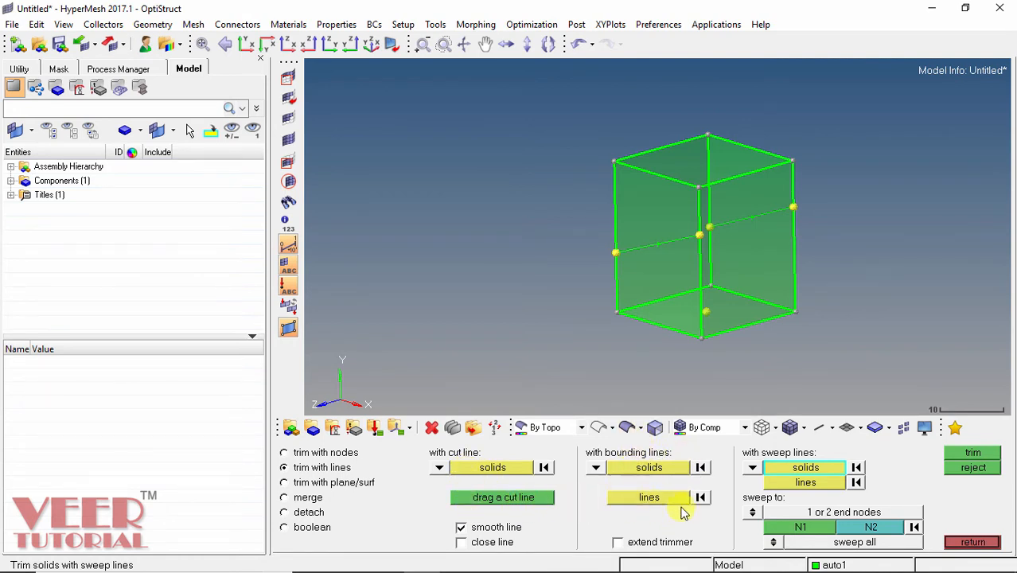
left_click(653, 471)
left_click(665, 197)
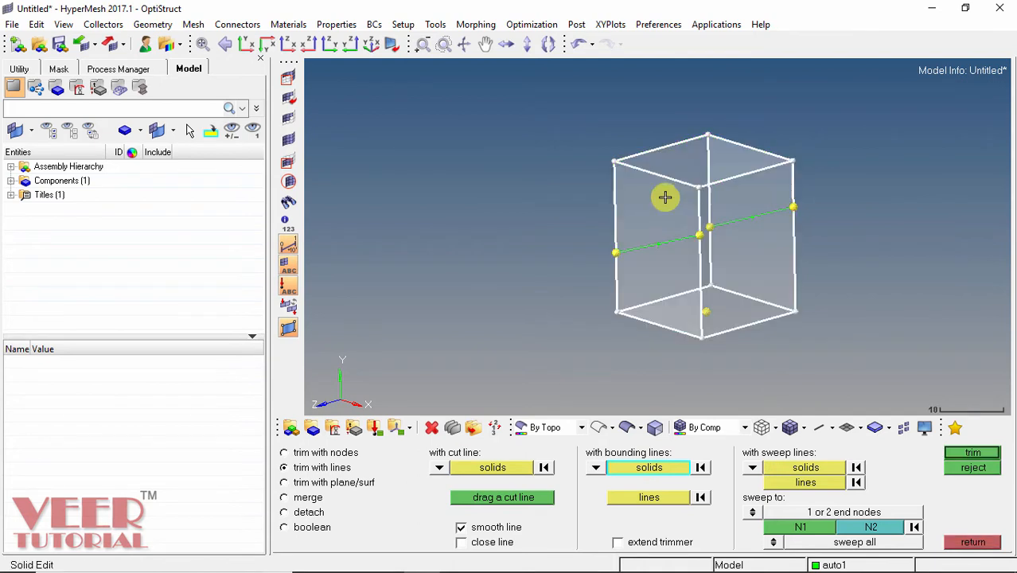
left_click(651, 499)
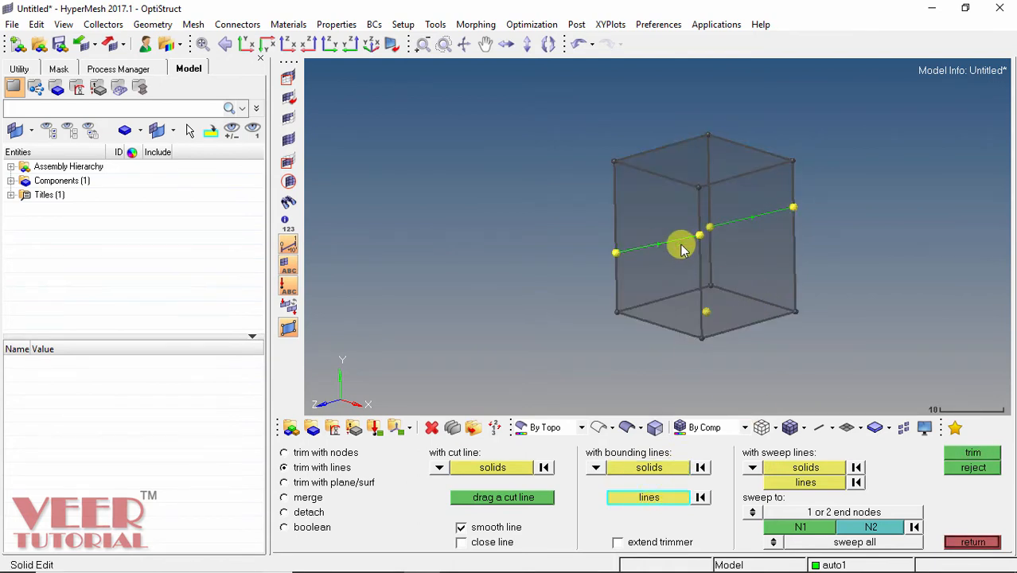
left_click_drag(666, 245, 700, 265, "ctrl")
left_click(701, 267)
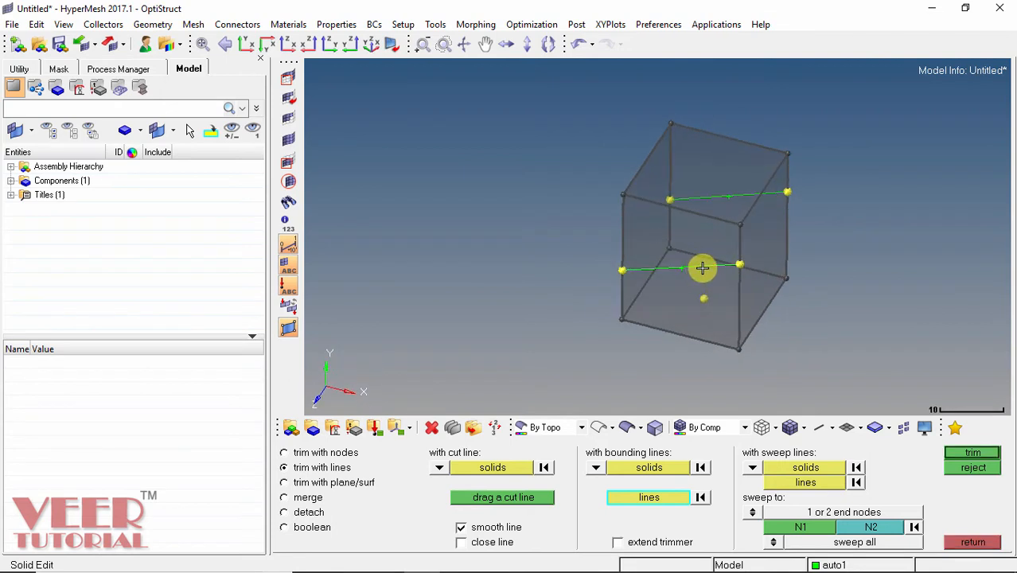
left_click_drag(853, 245, 533, 307, "ctrl")
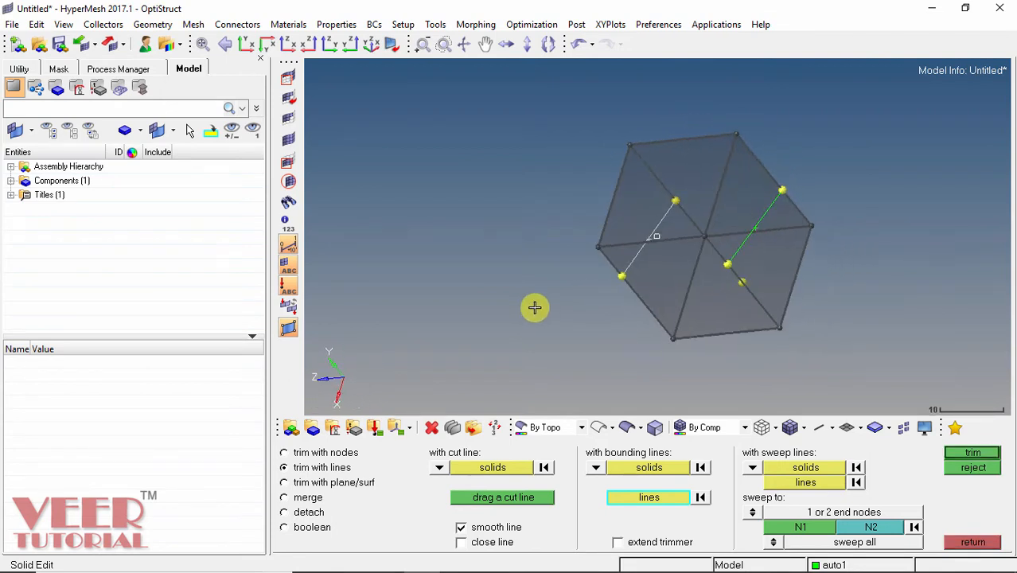
left_click(768, 207)
left_click(973, 453)
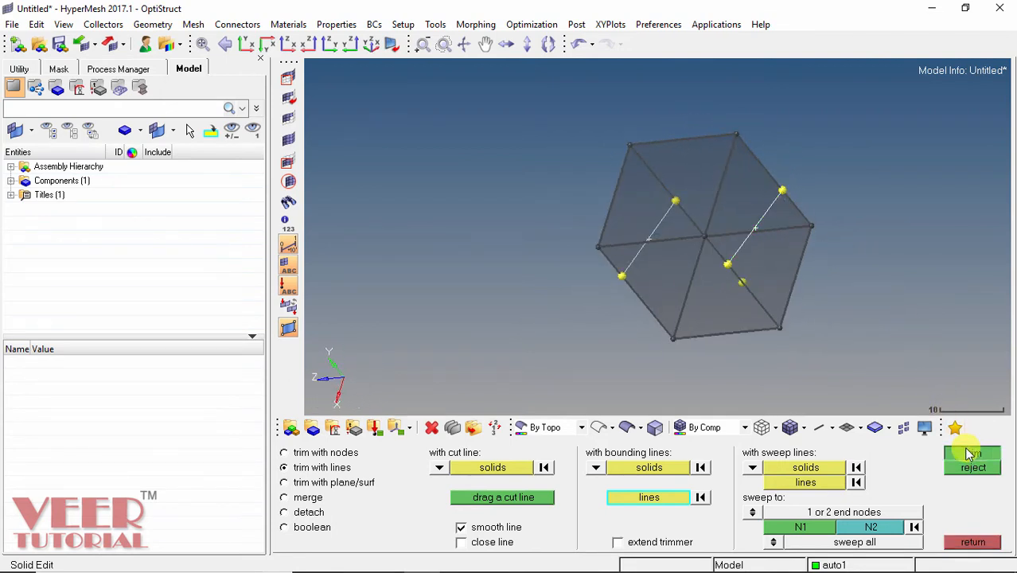
Select both halves of the block to check the split, and reject the bounding-line trim.
left_click_drag(670, 198, 629, 257, "ctrl")
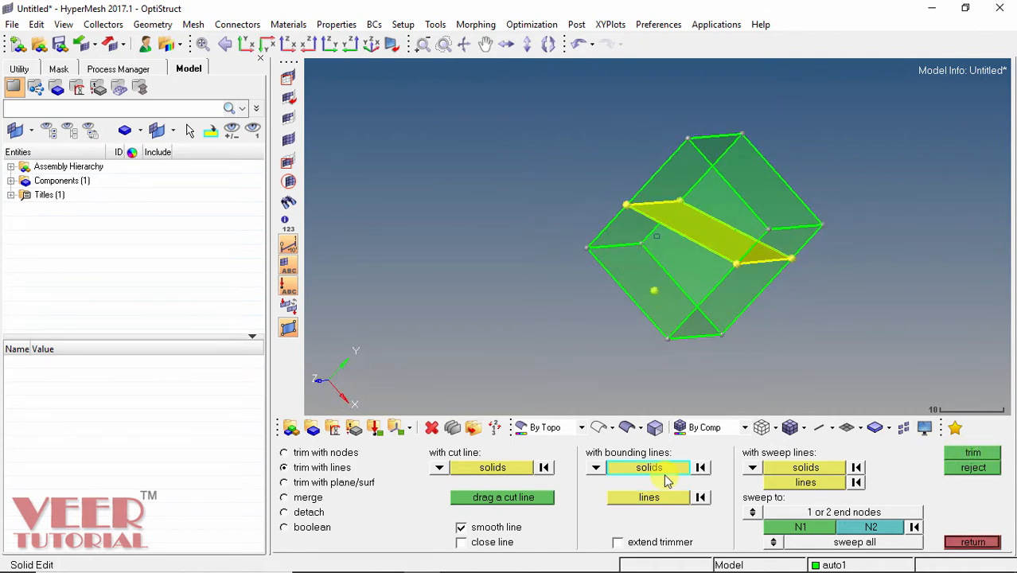
left_click(717, 201)
left_click(742, 178)
left_click(684, 273)
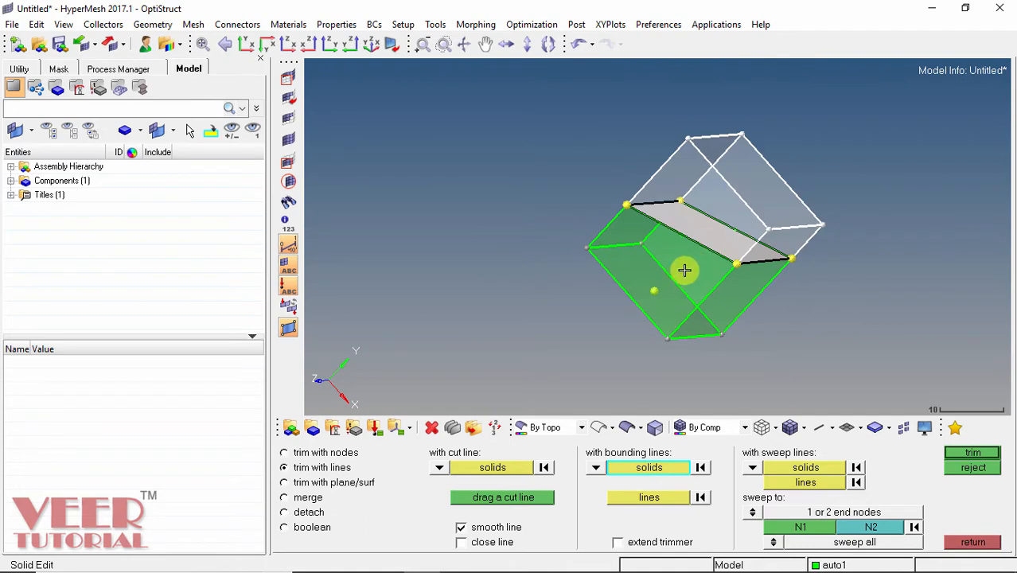
left_click(651, 206)
left_click_drag(692, 170, 586, 232, "ctrl")
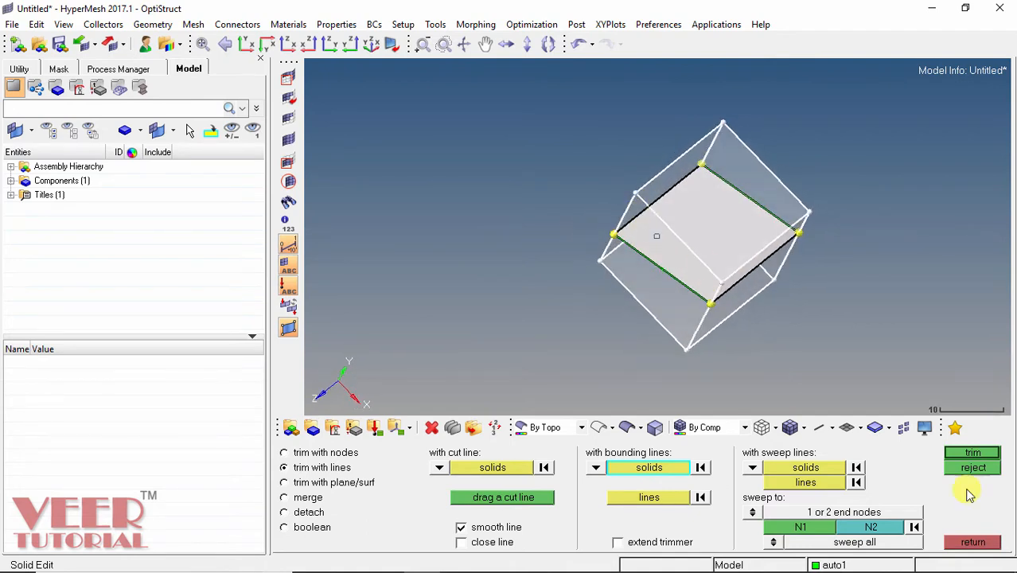
left_click(976, 472)
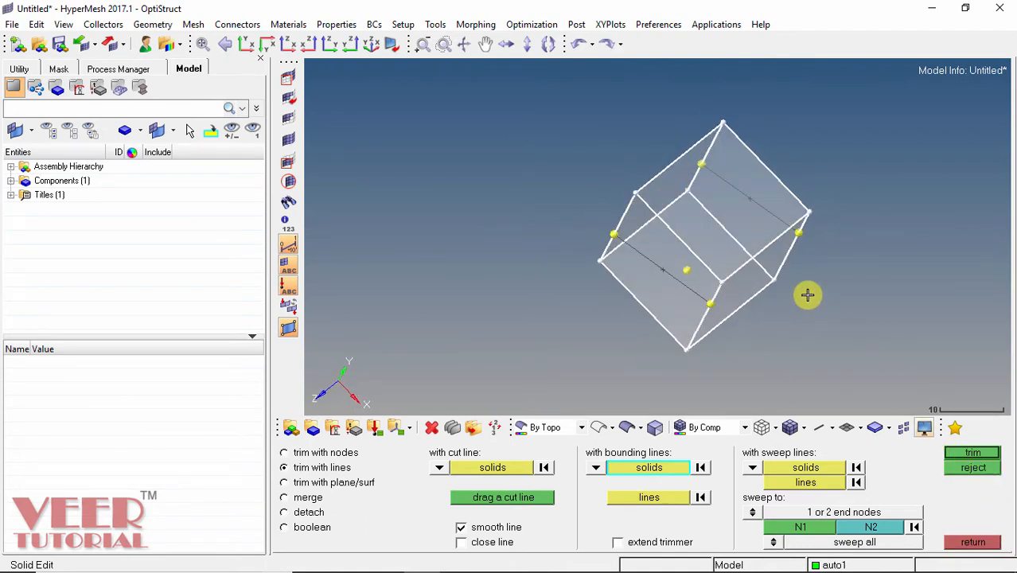
left_click_drag(863, 288, 831, 205, "ctrl")
left_click_drag(704, 175, 772, 345, "ctrl")
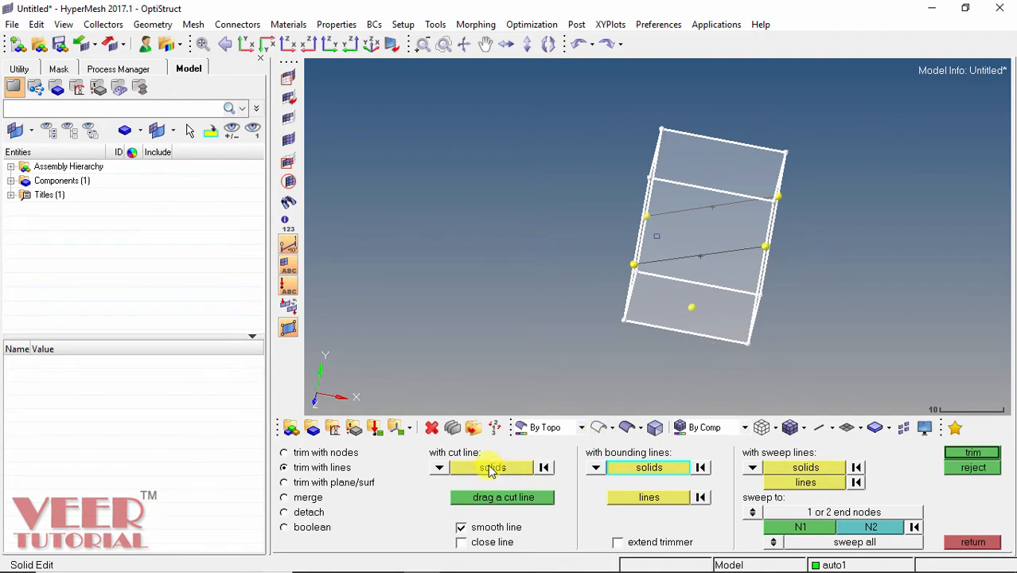
Trim the block with a smooth cut line curving across its lower corner, check the split, and reject the trim.
left_click(491, 468)
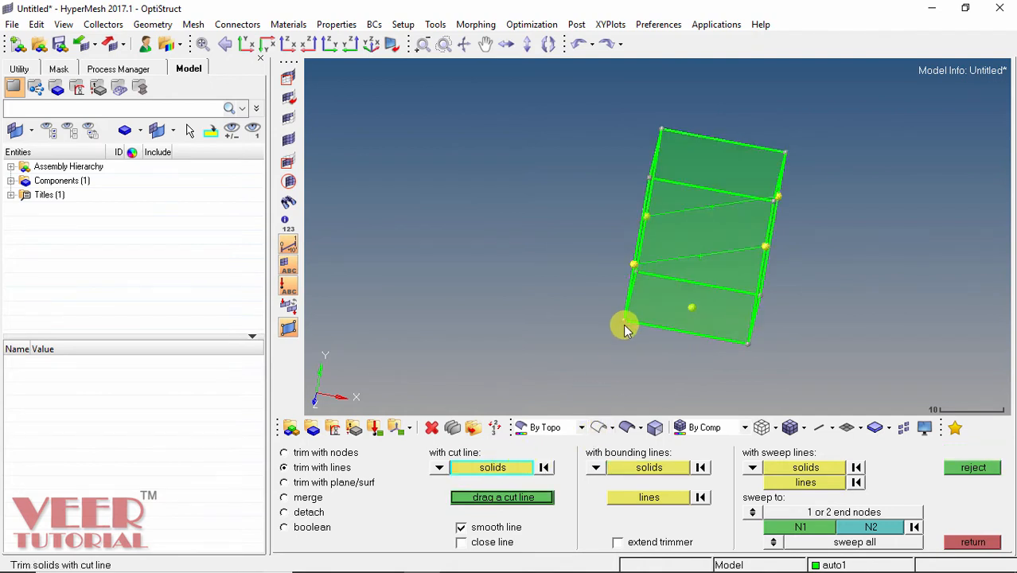
right_click(672, 229)
left_click(508, 500)
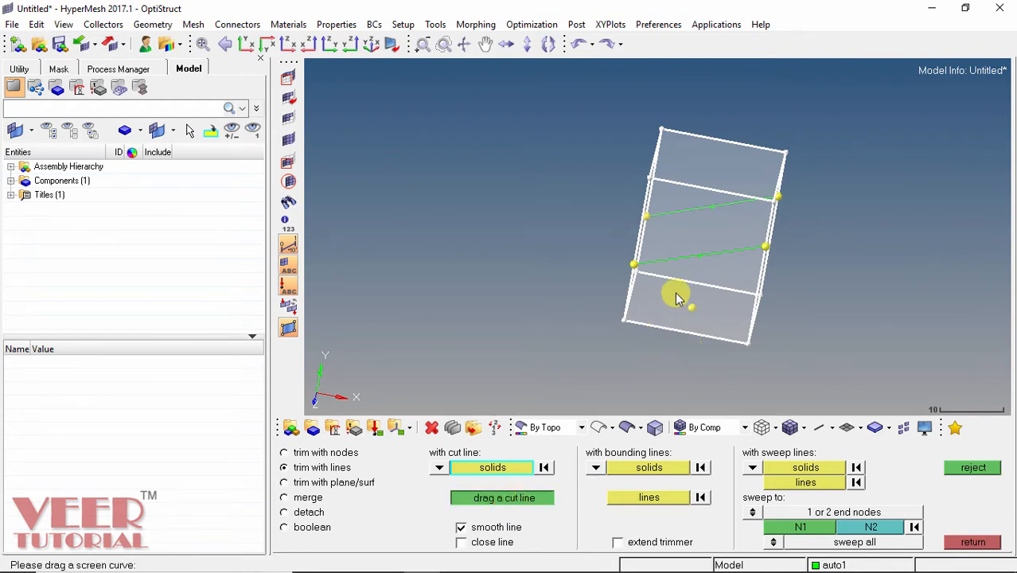
left_click(703, 256)
left_click(638, 358)
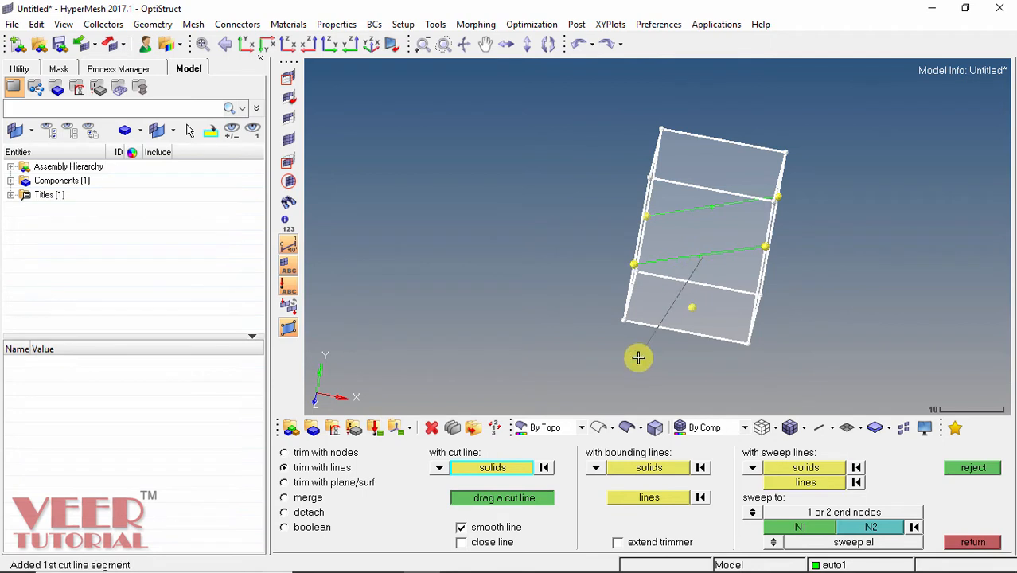
left_click(711, 258)
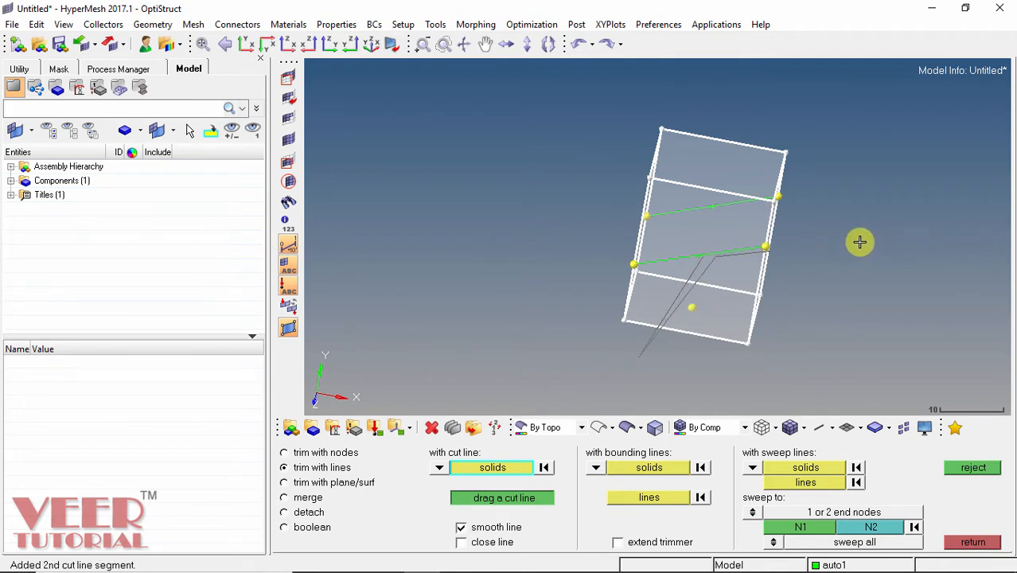
left_click(859, 242)
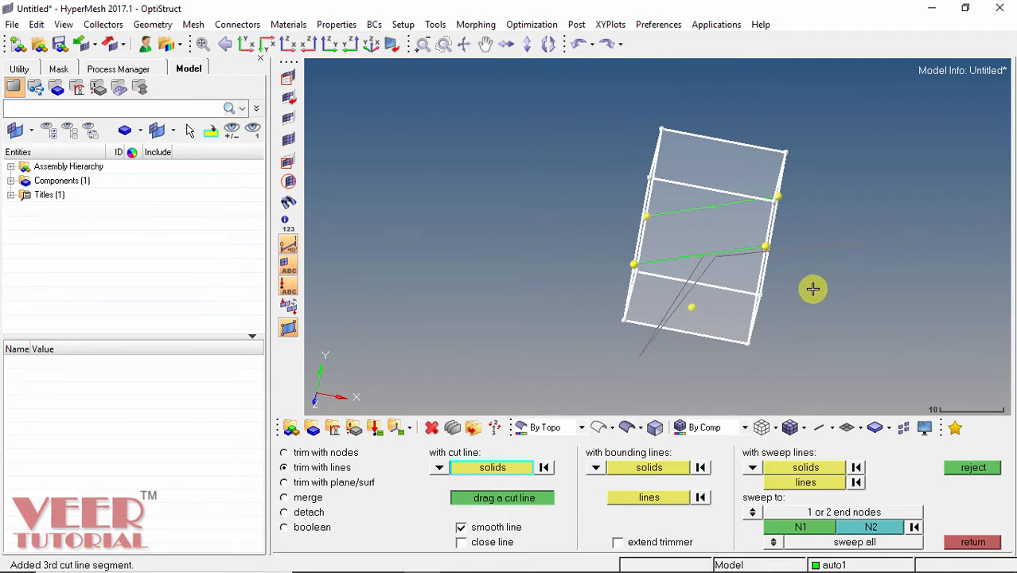
middle_click(813, 289)
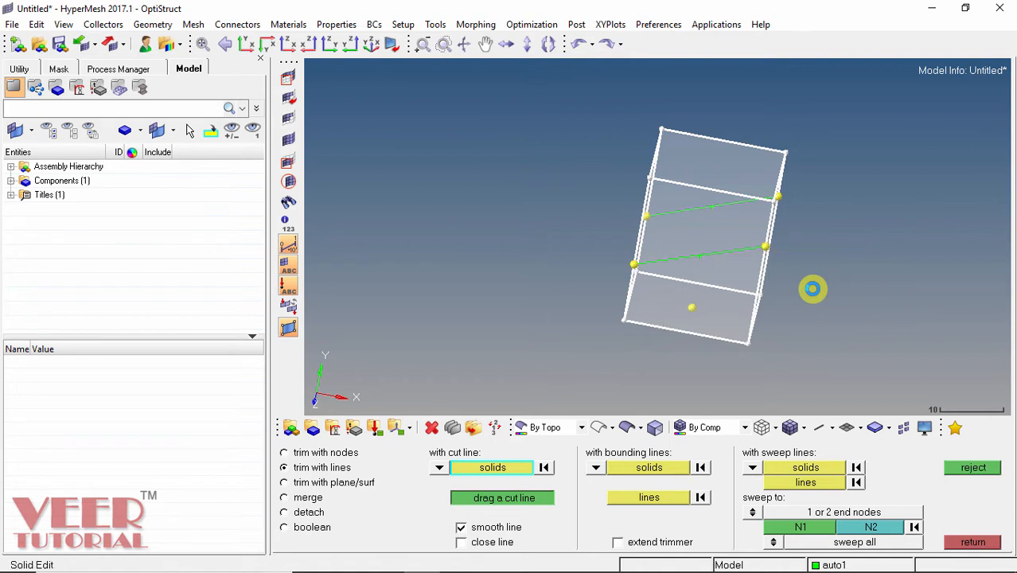
left_click(740, 301)
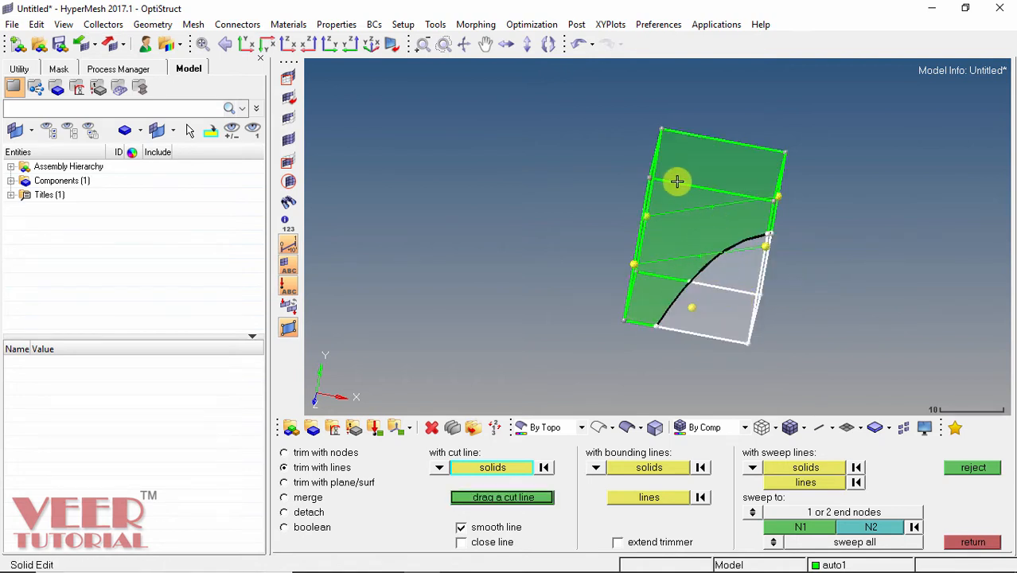
left_click(974, 468)
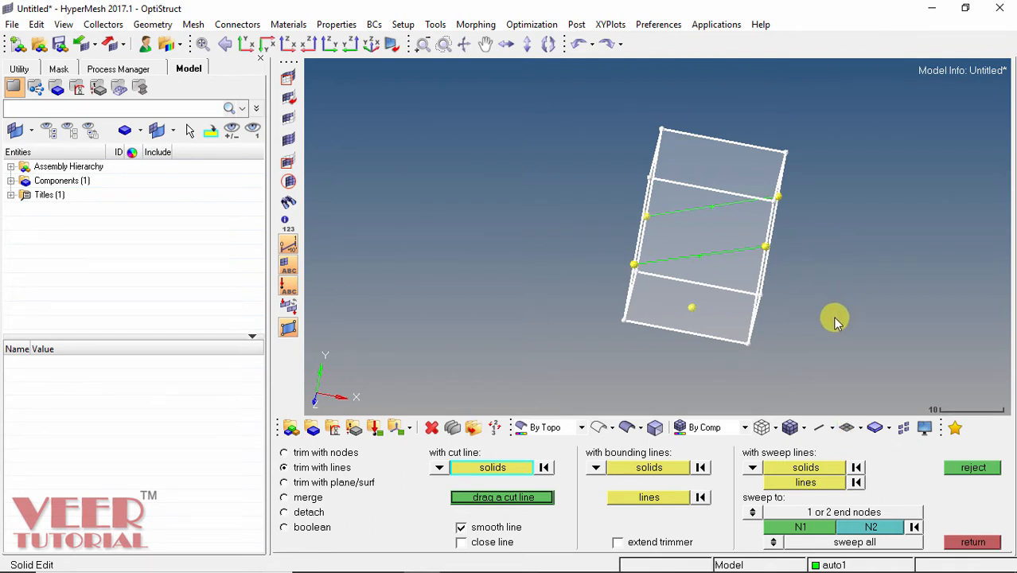
Set up a sweep-line trim to 1 or 2 end nodes, with the block as the solid and the front-face line as the trimmer.
left_click_drag(820, 254, 734, 257, "ctrl")
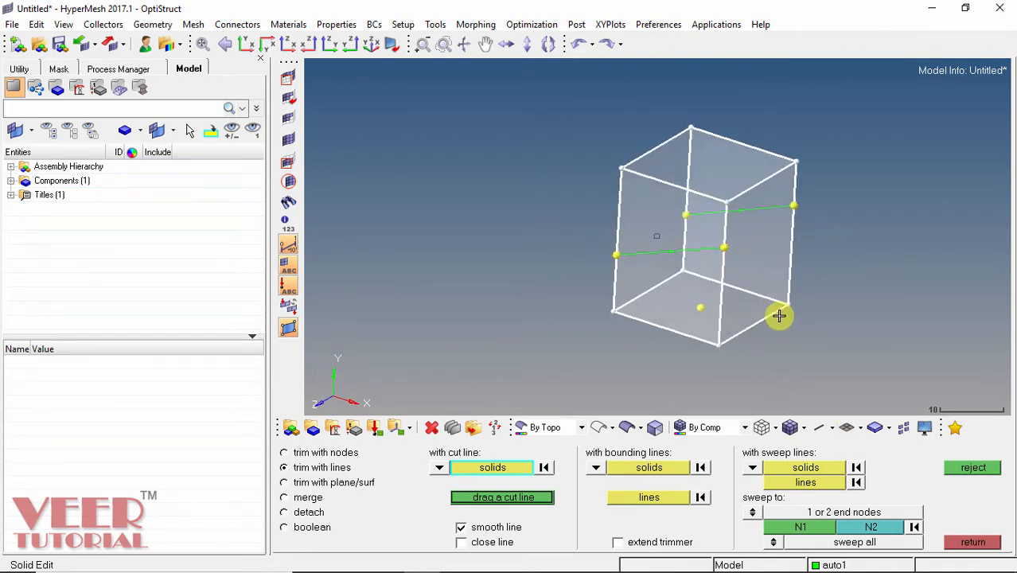
left_click(753, 513)
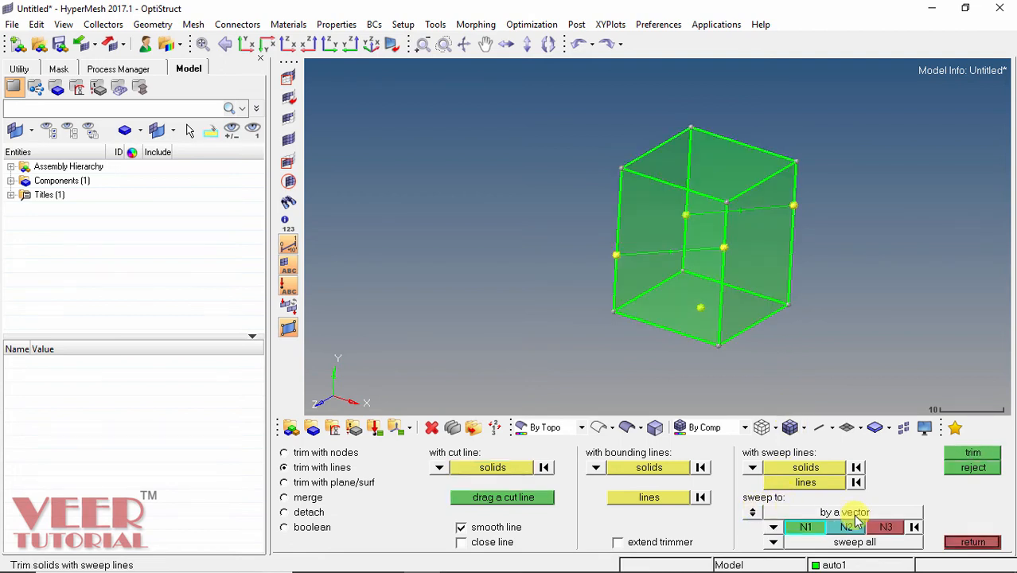
left_click(753, 513)
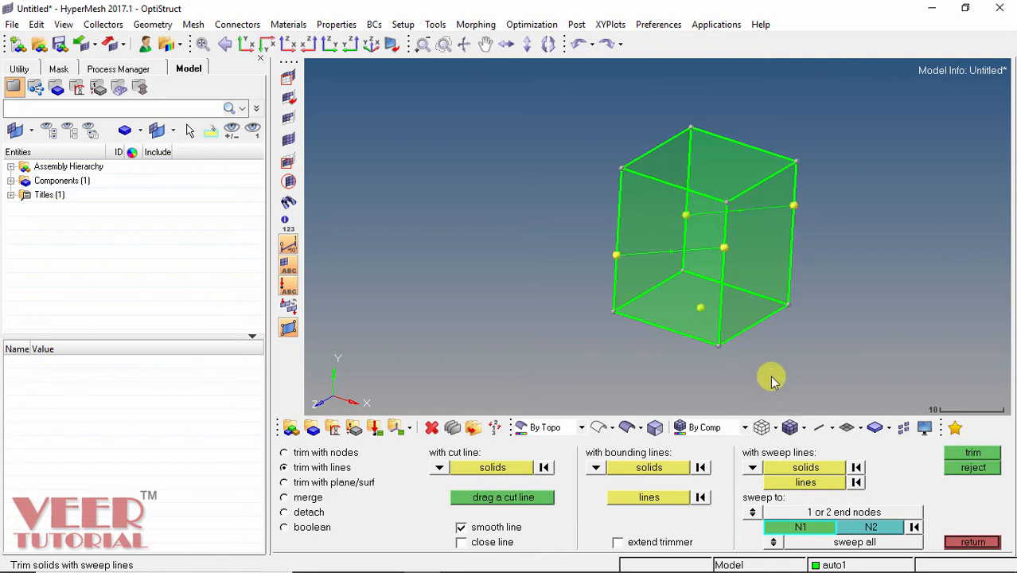
left_click(806, 465)
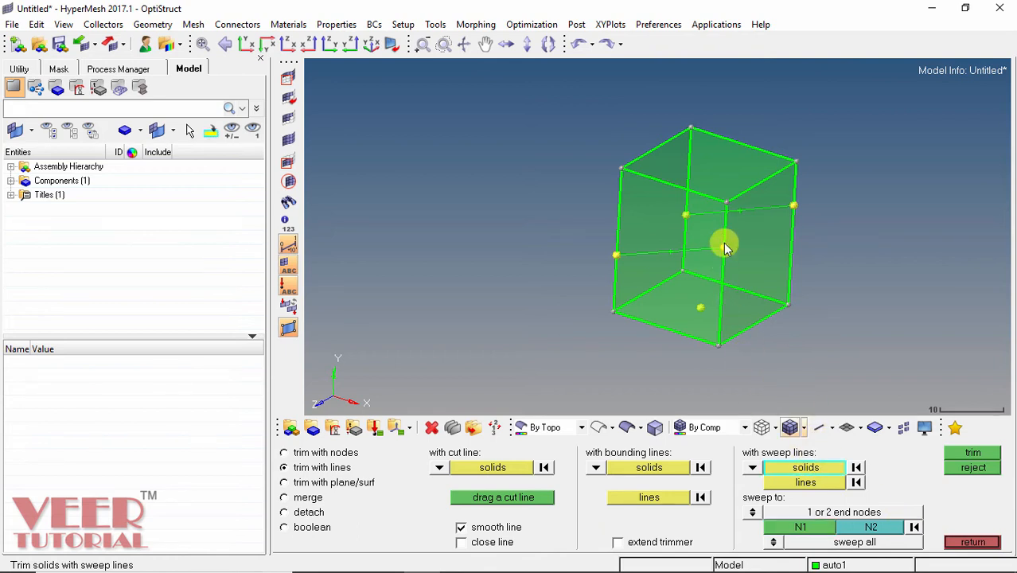
left_click(789, 288)
left_click(806, 483)
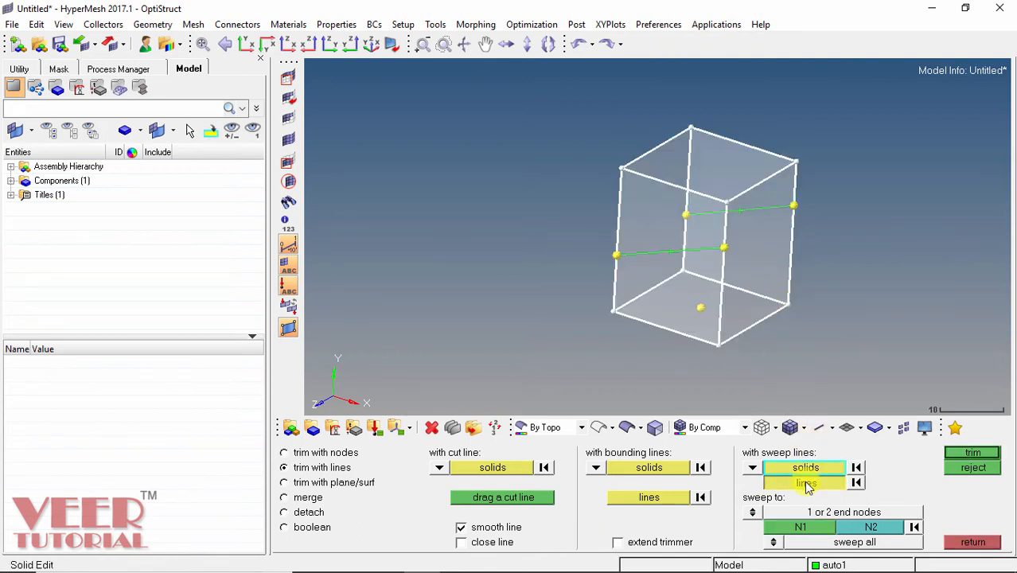
left_click(682, 249)
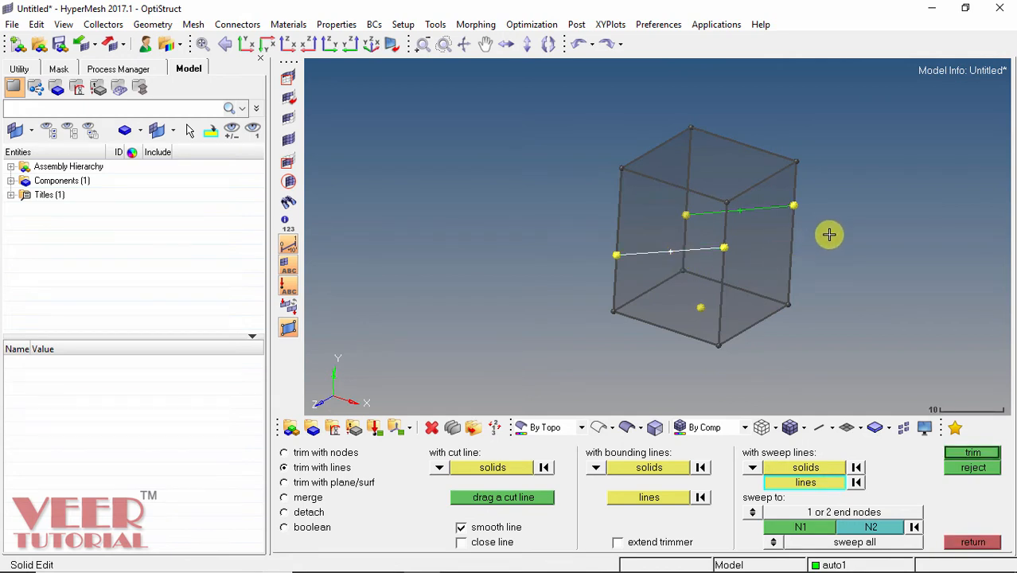
Set N1 at the front line's end node and N2 at the opposite line's adjacent end node, and trim the block along that sweep.
left_click_drag(827, 233, 751, 249, "ctrl")
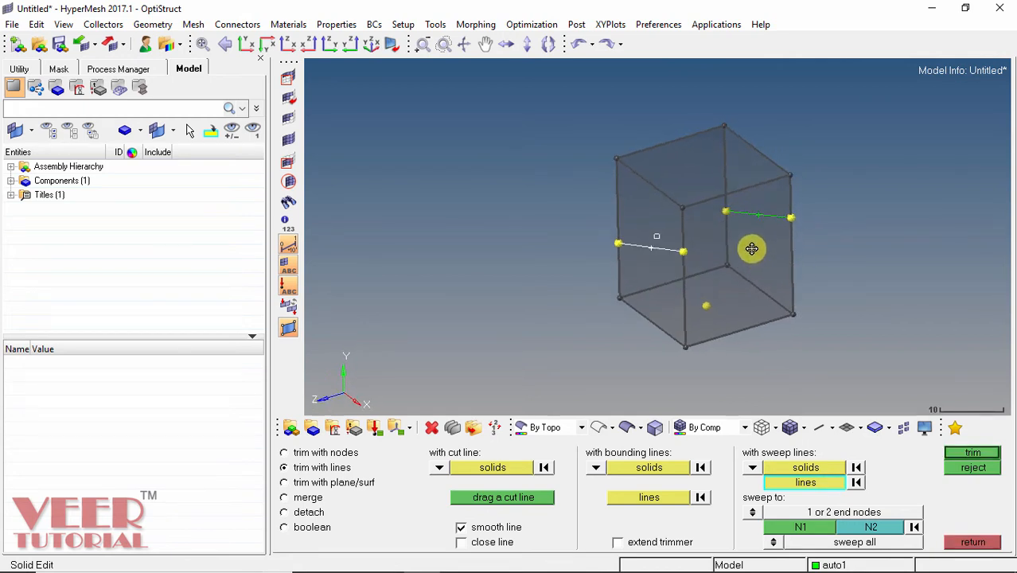
left_click(800, 528)
scroll(676, 263, "up", 2)
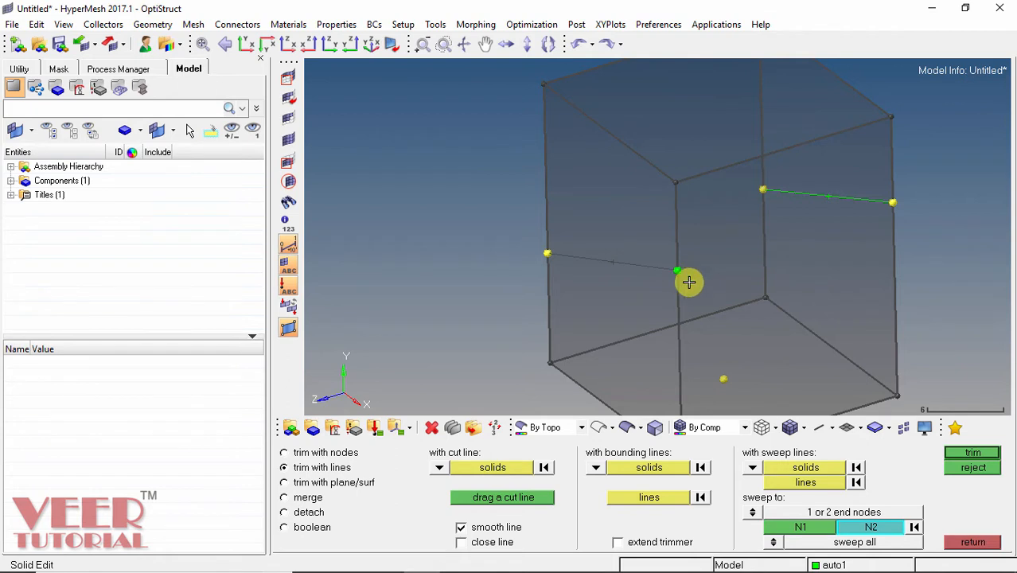
left_click(872, 527)
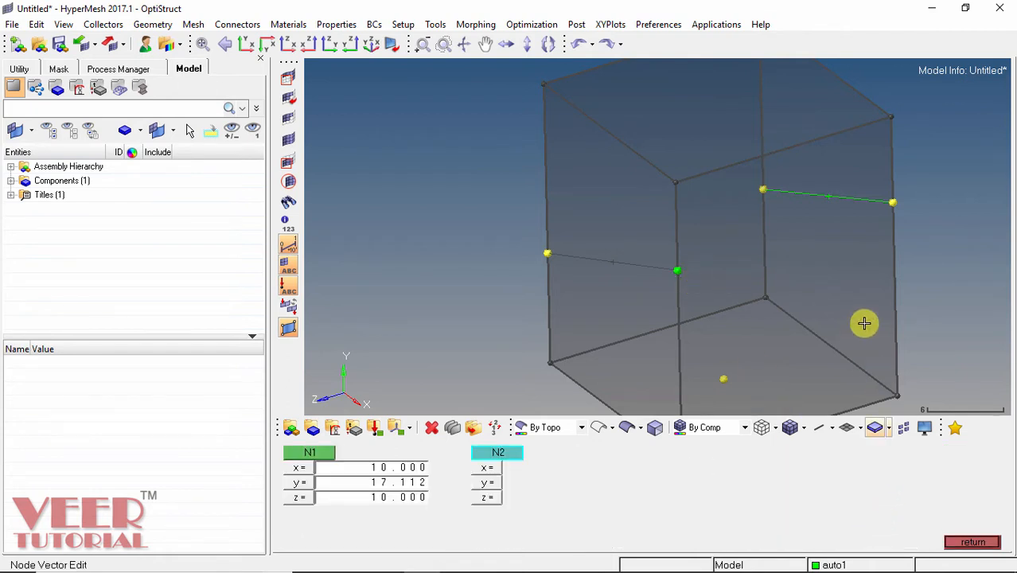
left_click(892, 201)
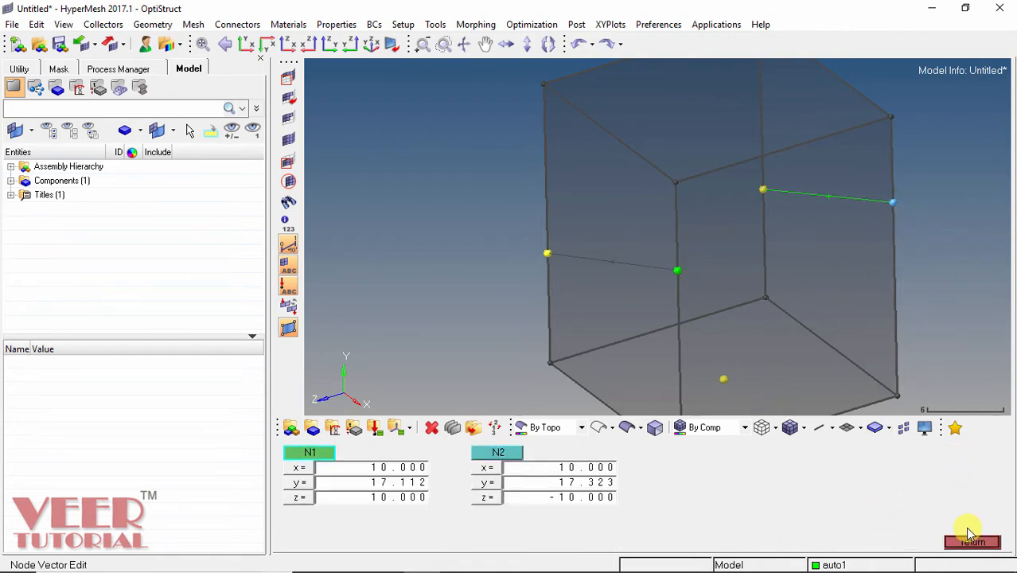
left_click(971, 544)
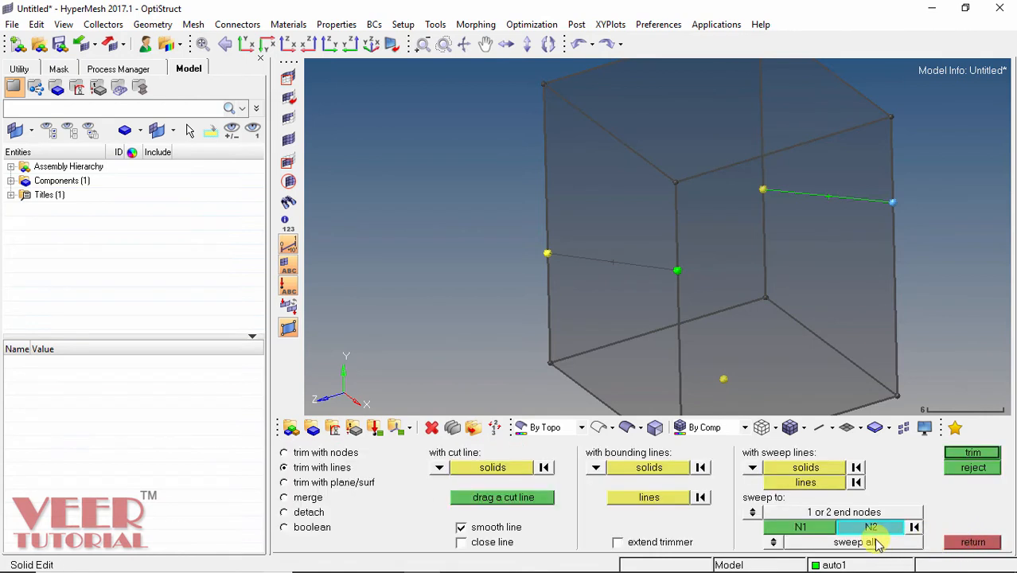
left_click(972, 455)
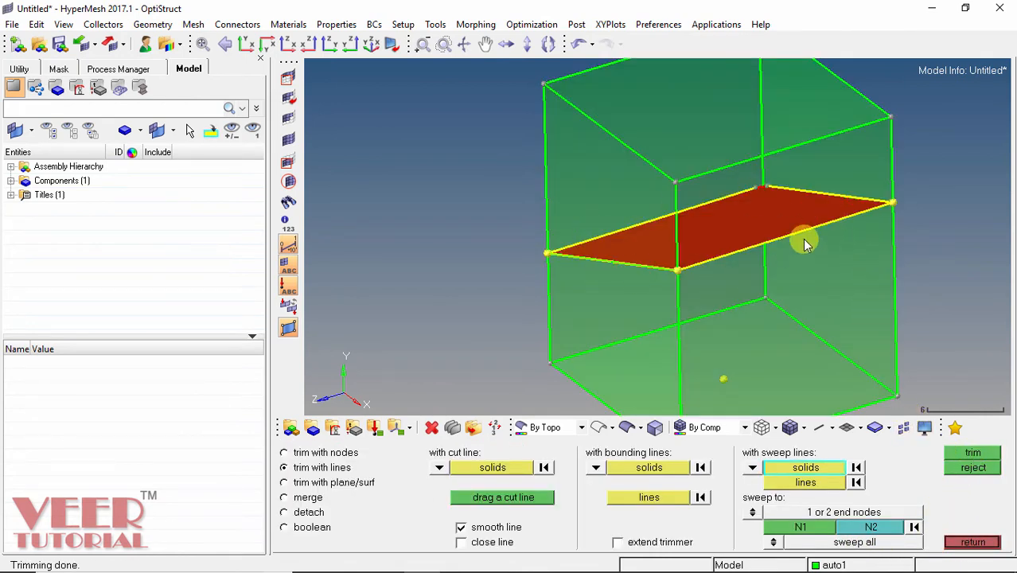
Inspect the swept cut through the block, reject the sweep-line trim, and leave solid edit.
left_click_drag(677, 173, 742, 237, "ctrl")
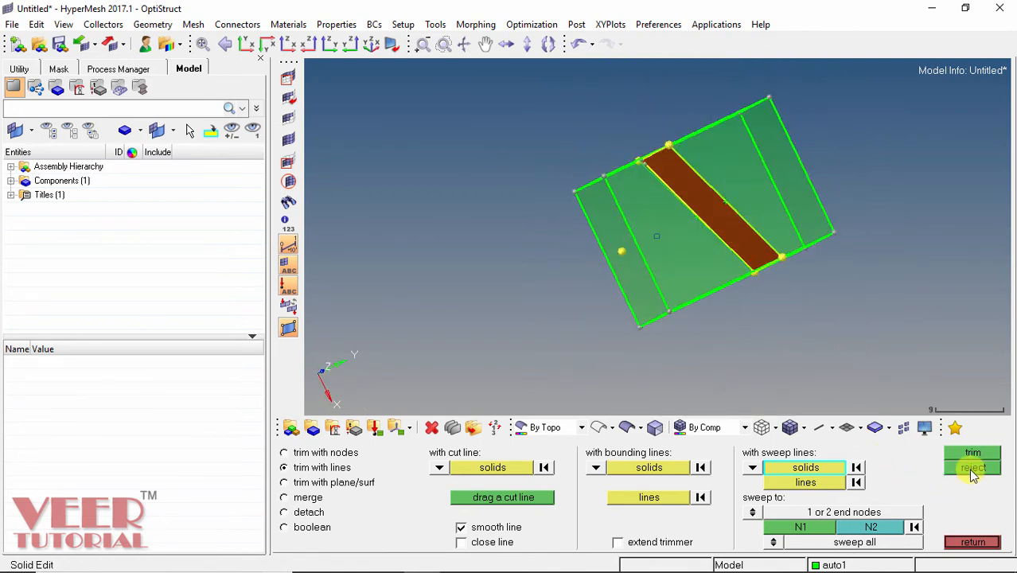
left_click(971, 469)
left_click(973, 544)
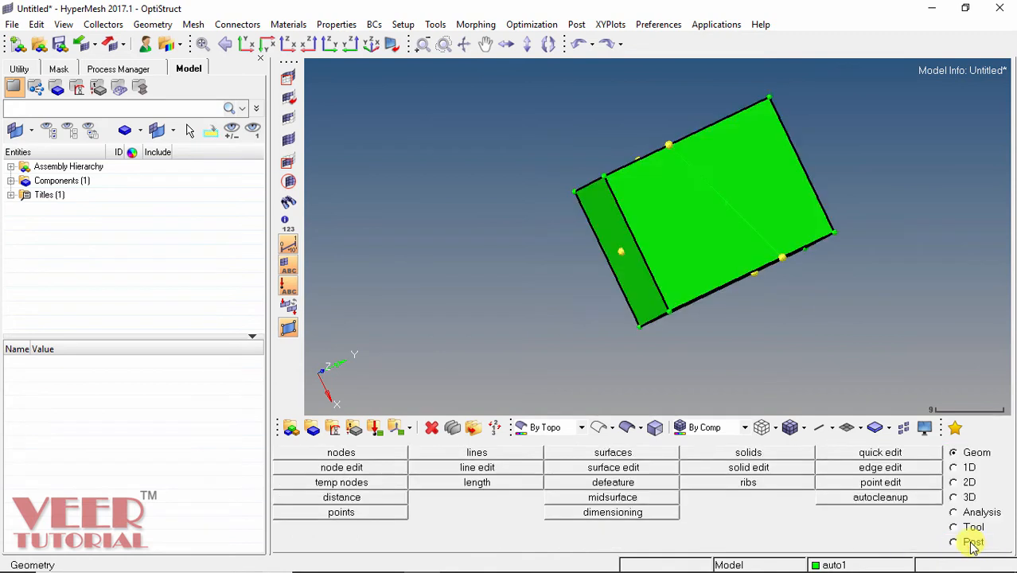
Reopen solid edit, switch it to trim with plane/surf, and return to the geometry page.
left_click_drag(692, 200, 718, 155, "ctrl")
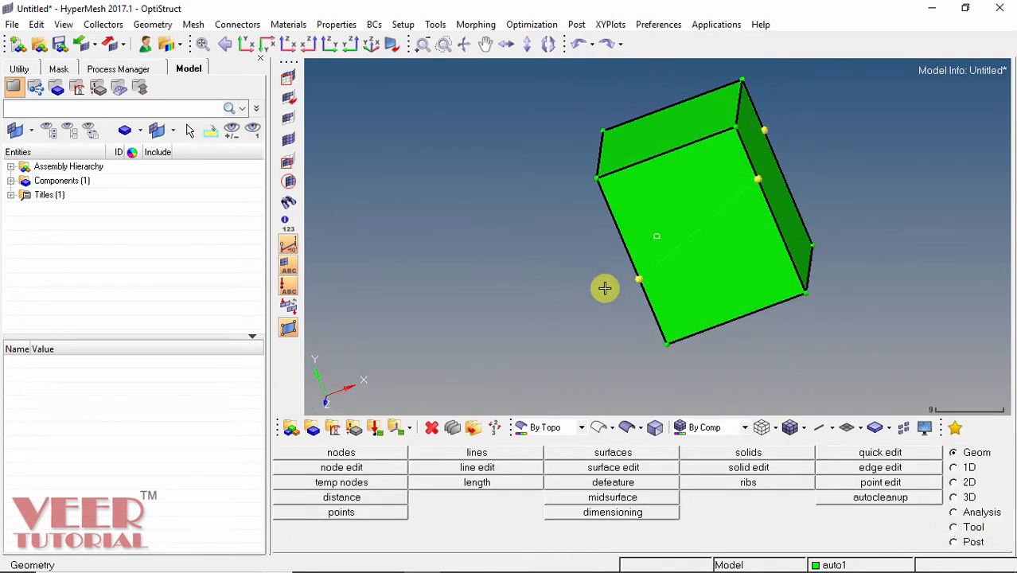
left_click(749, 468)
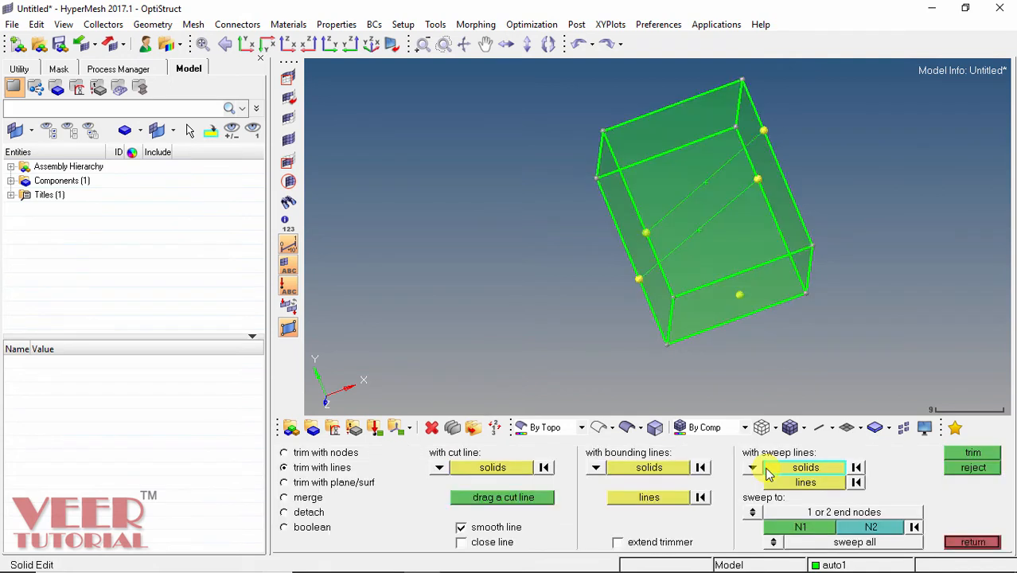
left_click(334, 483)
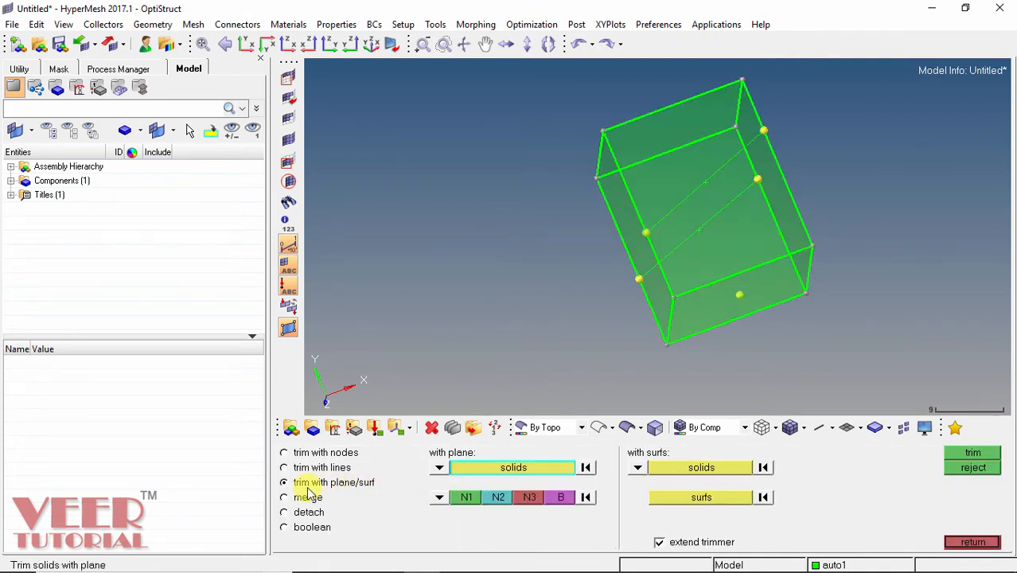
left_click(973, 542)
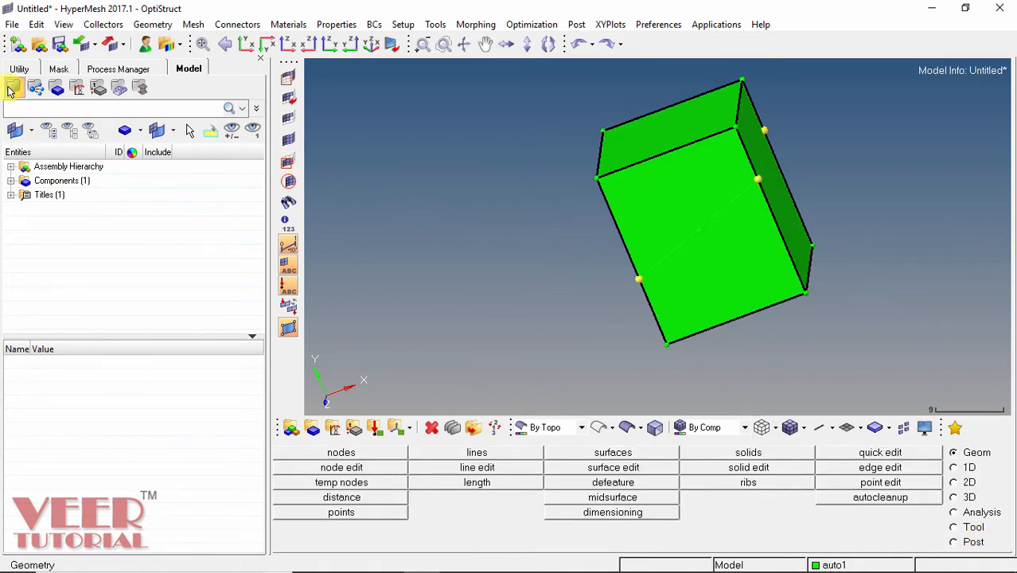
Open the model AHM016-02 from the DAY 16 3D SOLID MESH folder, discarding the current model data.
left_click(40, 46)
left_click(481, 239)
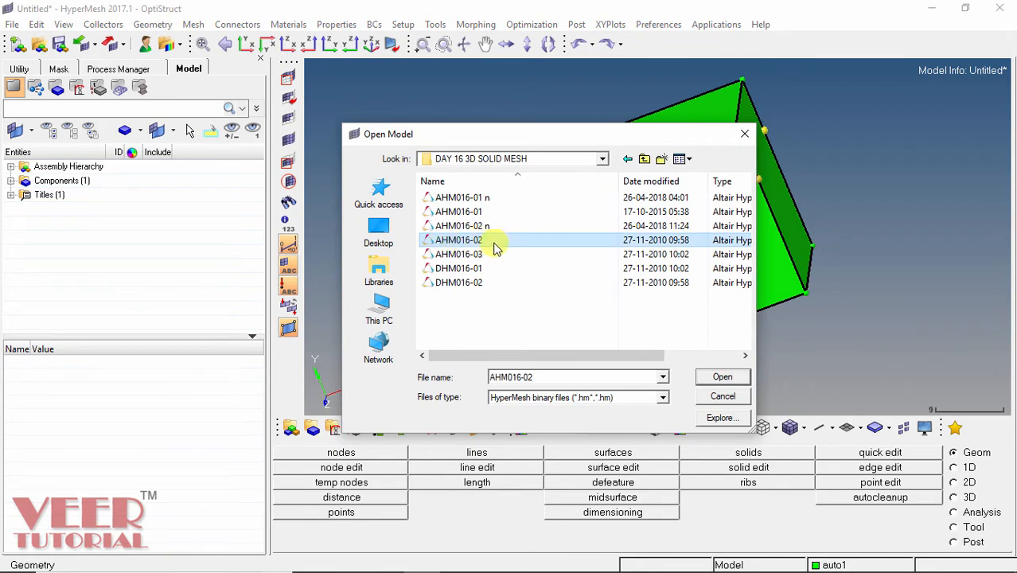
left_click(727, 381)
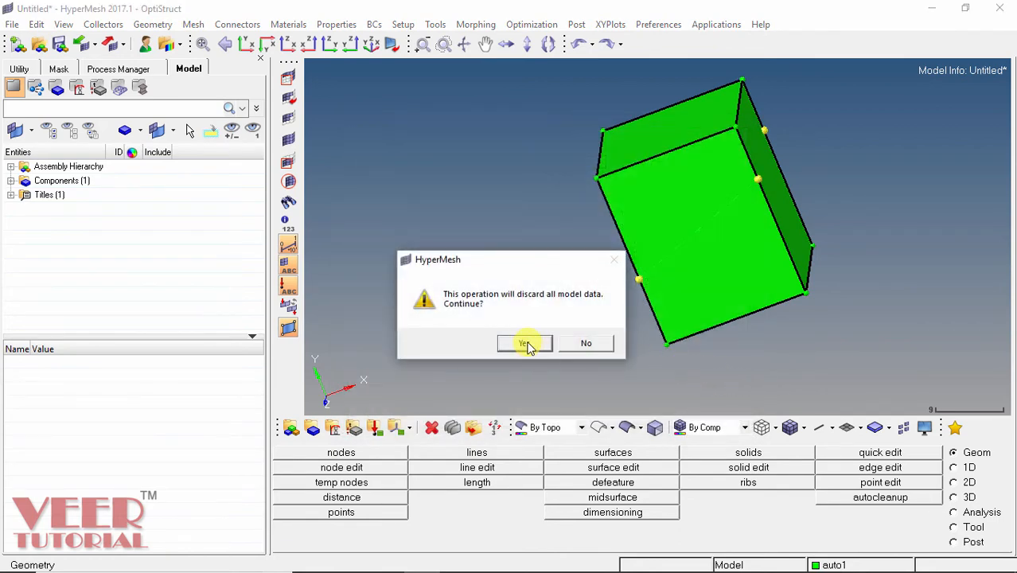
left_click(527, 347)
Set the geometry color mode to By Part after trying Auto, and display the geometry shaded with surface edges.
left_click(568, 428)
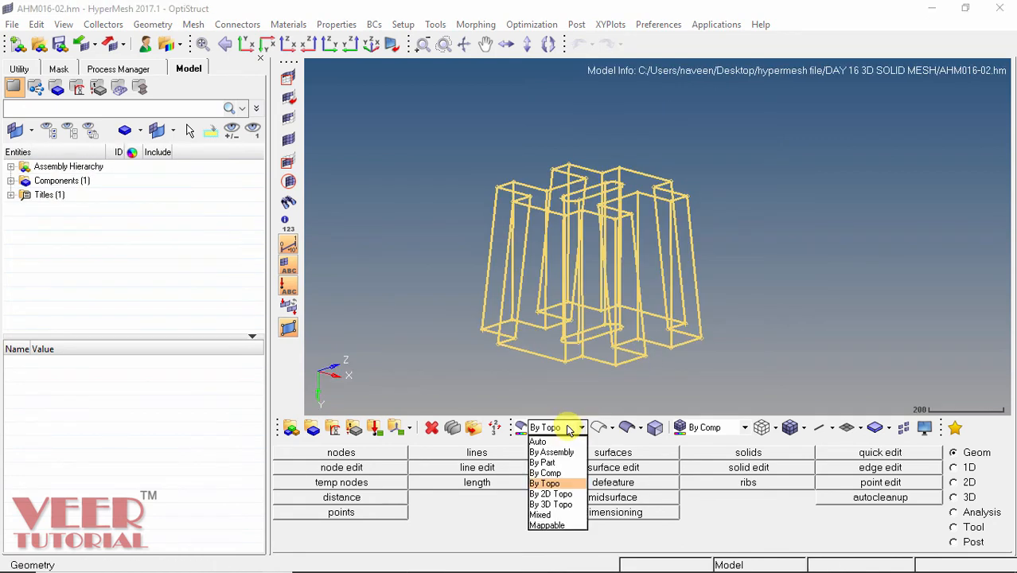
left_click(548, 441)
left_click(549, 428)
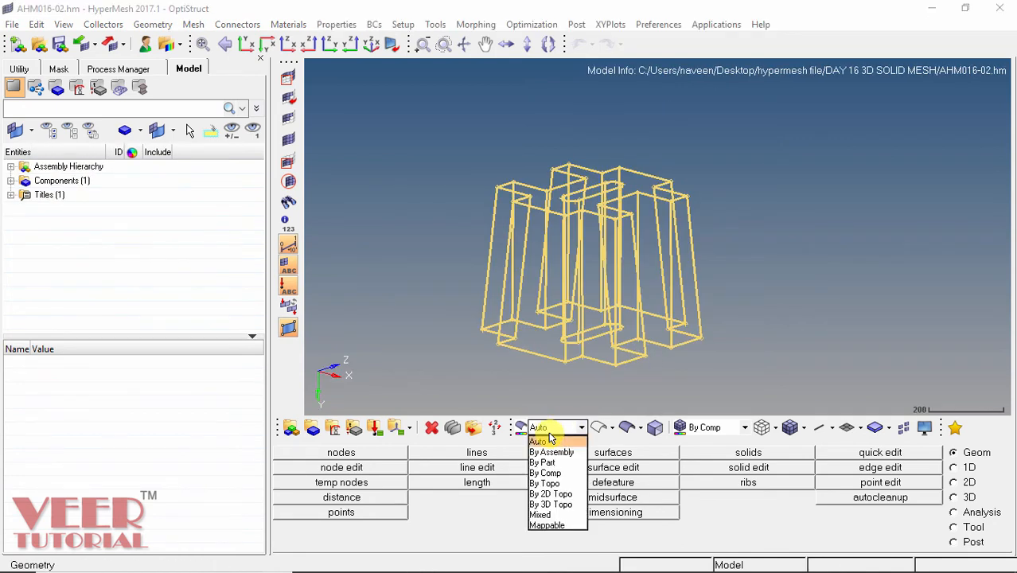
left_click(544, 463)
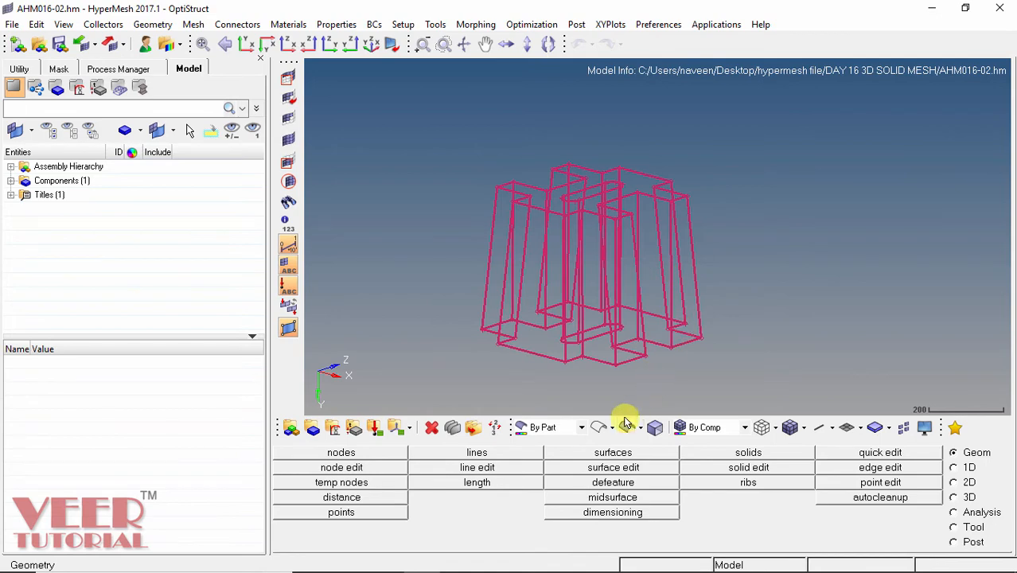
left_click(625, 430)
Open solid edit in trim with plane/surf mode and select the whole model as the solid for trimming with surfaces.
mouse_move(663, 256)
left_mouse_down("ctrl")
mouse_move(606, 234)
mouse_move(595, 243)
mouse_move(628, 188)
mouse_move(647, 272)
mouse_move(608, 197)
mouse_move(561, 275)
mouse_move(586, 247)
left_mouse_up("ctrl")
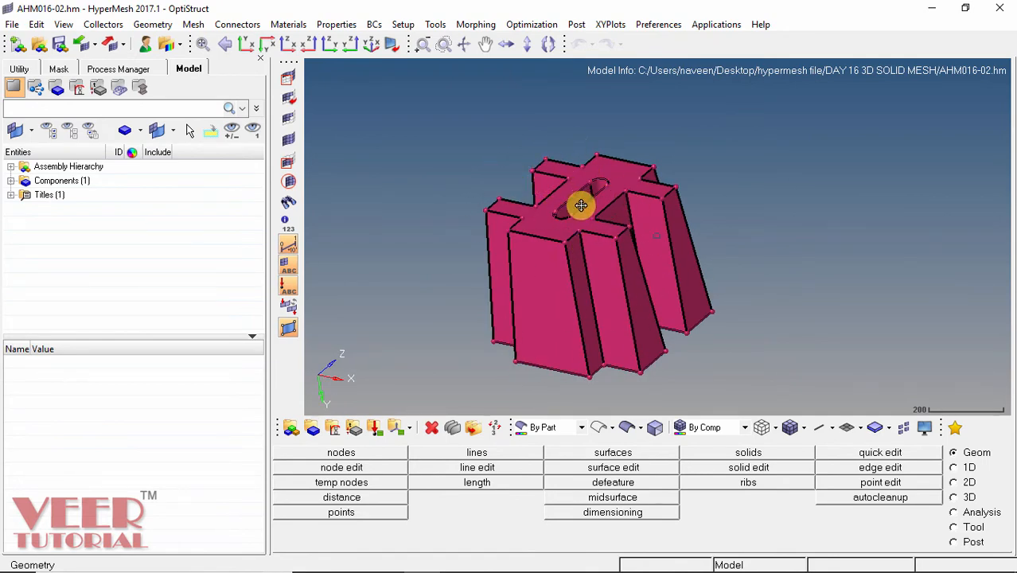
mouse_move(579, 202)
left_mouse_down("ctrl")
mouse_move(565, 223)
mouse_move(658, 316)
mouse_move(654, 242)
mouse_move(651, 257)
mouse_move(574, 273)
mouse_move(629, 257)
left_mouse_up("ctrl")
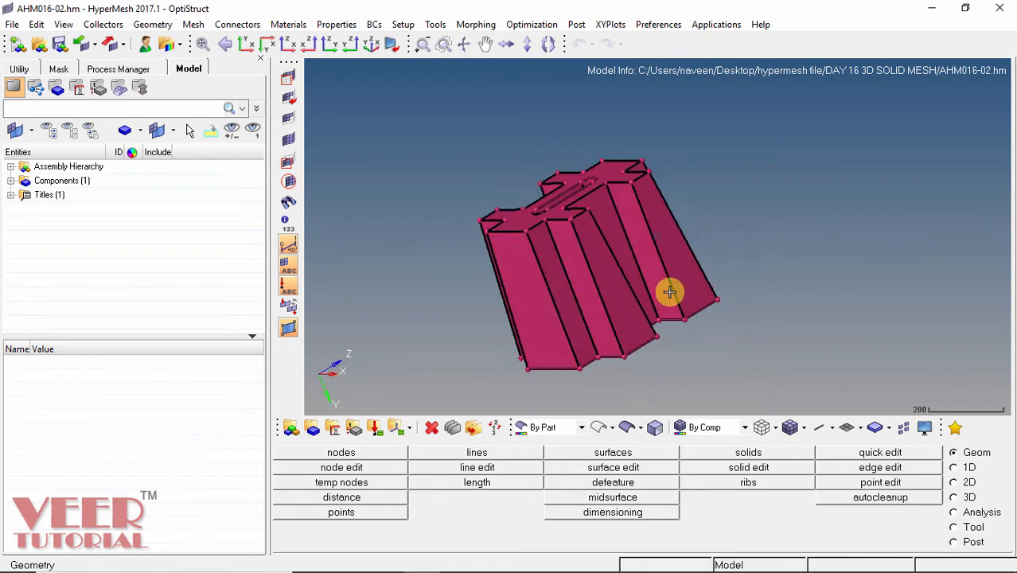
left_click(741, 469)
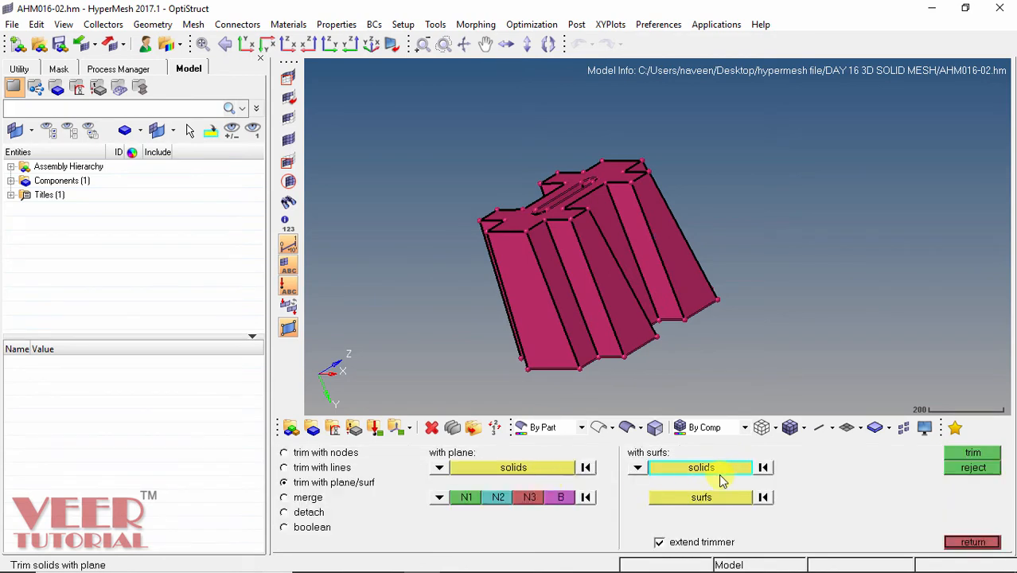
left_click(566, 226)
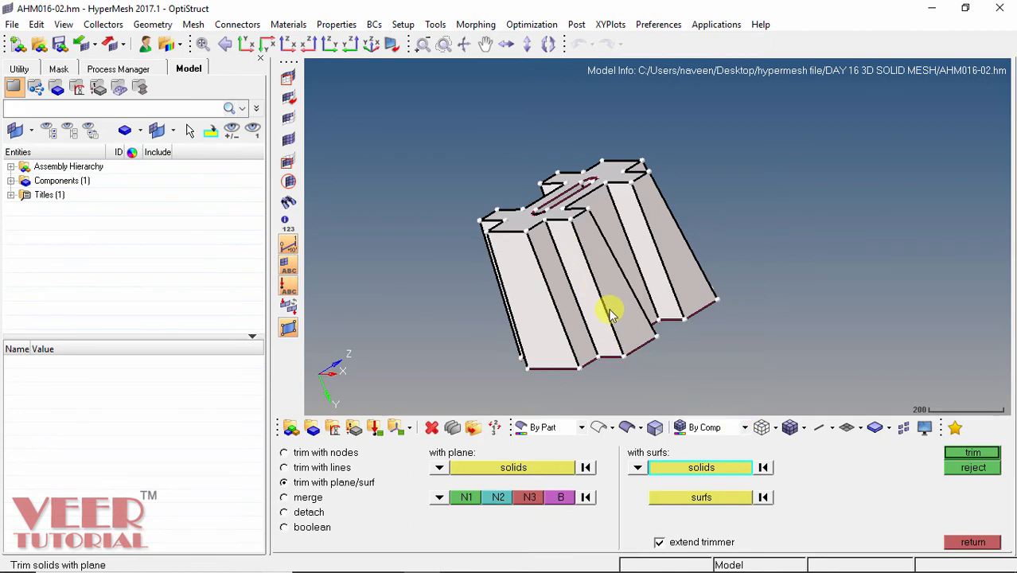
Select the body's side face between the two adjacent legs as the trimming surface and try the trim.
left_click_drag(610, 268, 731, 316, "ctrl")
left_click_drag(700, 324, 674, 302, "ctrl")
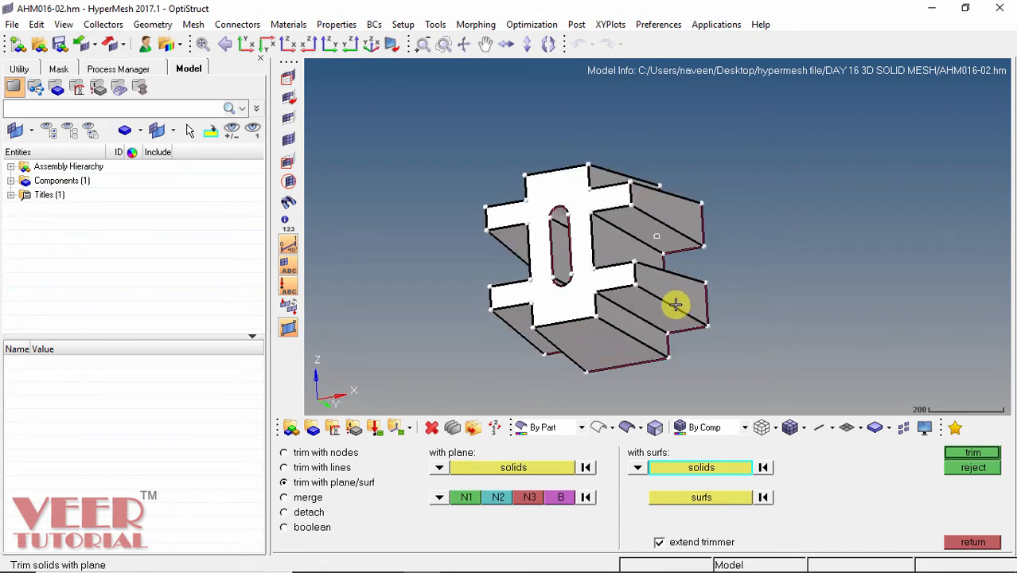
scroll(627, 302, "up", 3)
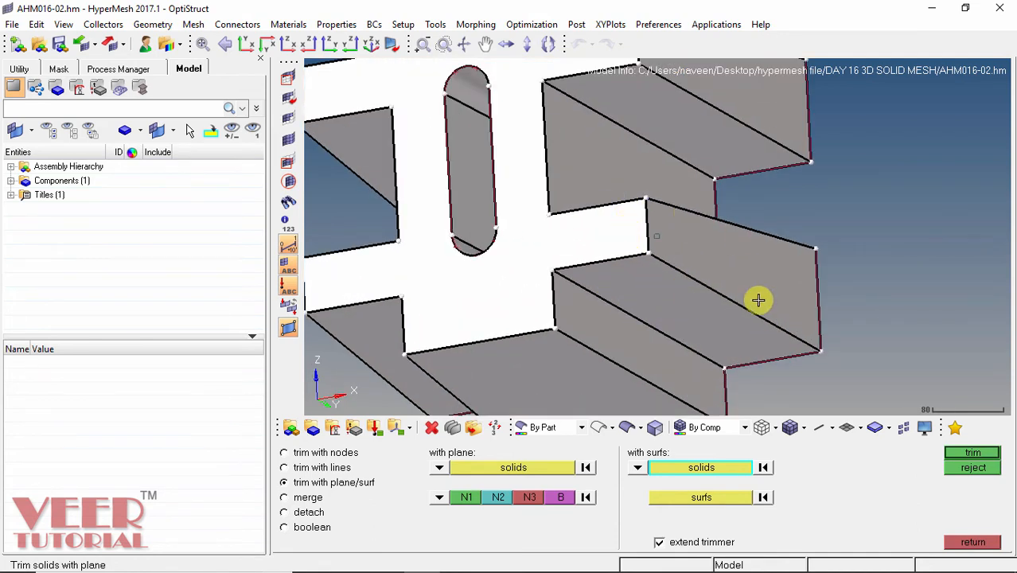
left_click(702, 499)
scroll(589, 306, "down", 2)
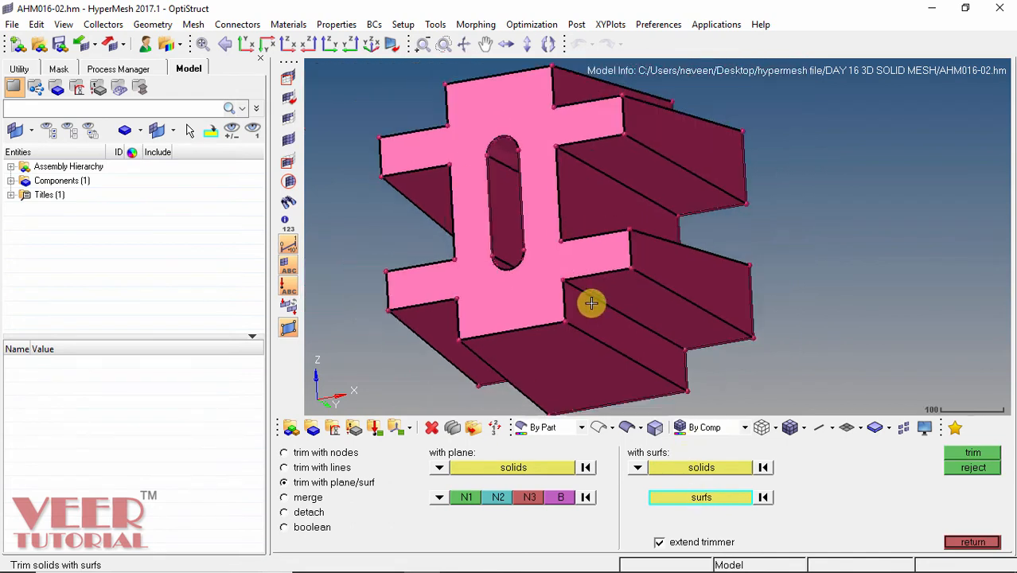
left_click(589, 218)
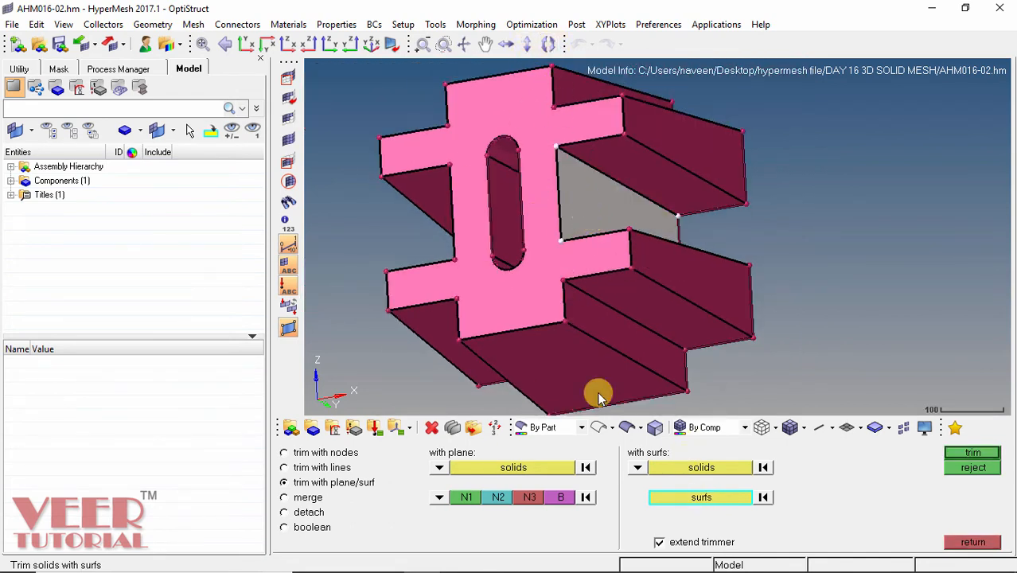
left_click(973, 453)
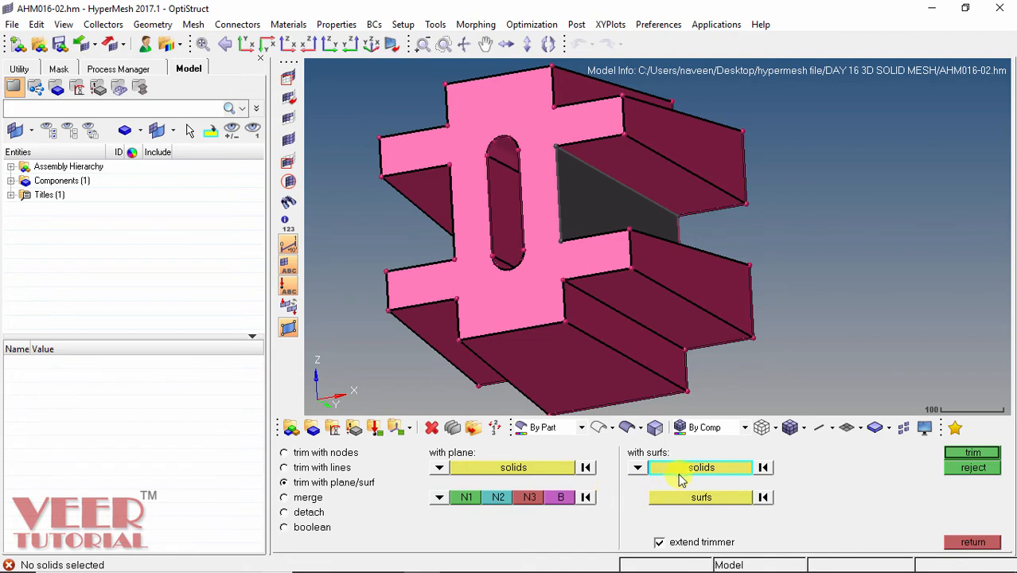
Select the solid again and trim it with the side face between the legs, with extend trimmer enabled.
left_click(523, 291)
left_click(700, 498)
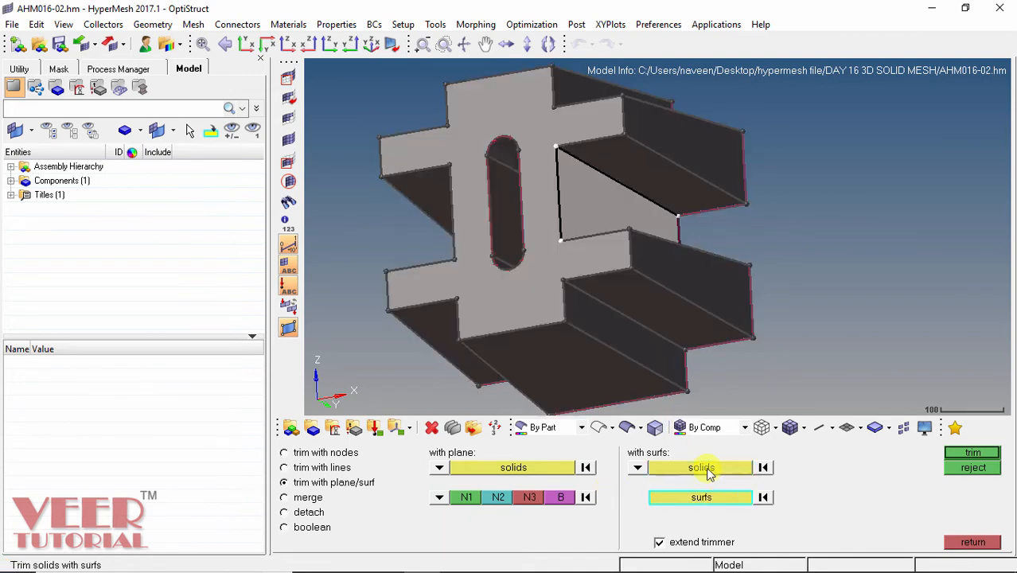
left_click(608, 228)
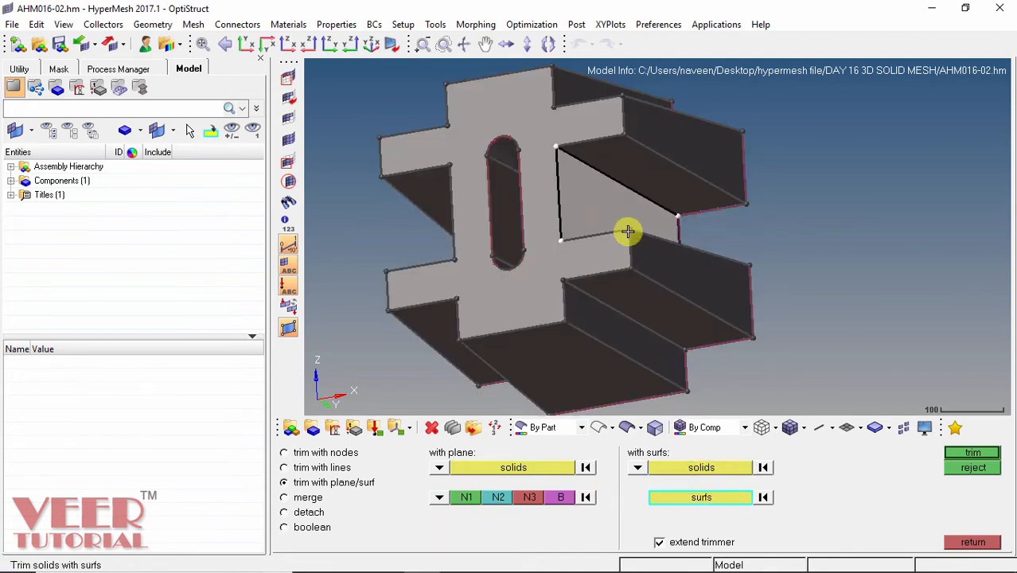
left_click(976, 454)
Check the two cut-off legs as separate solids by selecting one and deselecting the other, and clear the selection.
left_click_drag(557, 239, 533, 230, "ctrl")
left_click(659, 180)
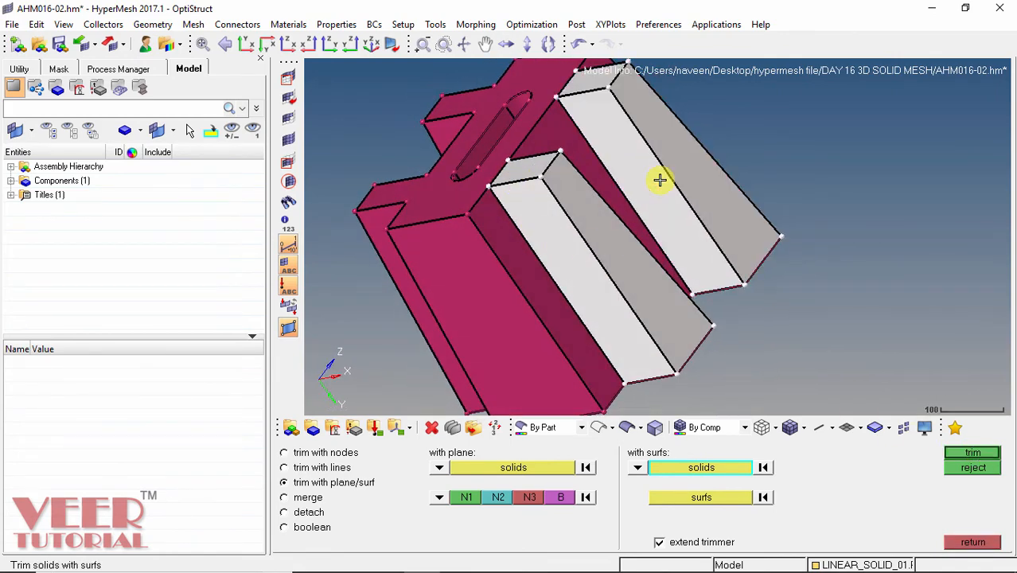
right_click(659, 182)
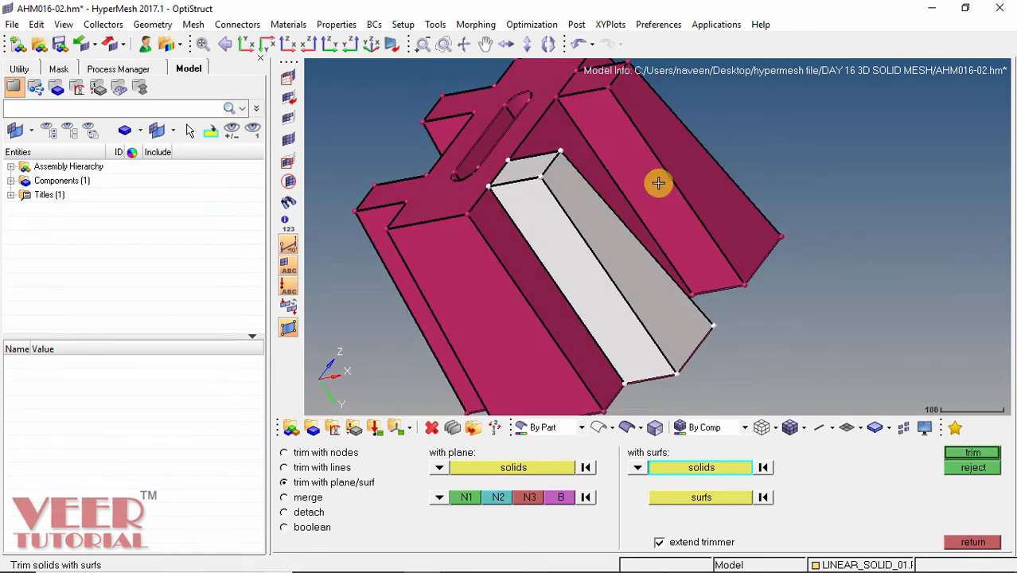
left_click(763, 467)
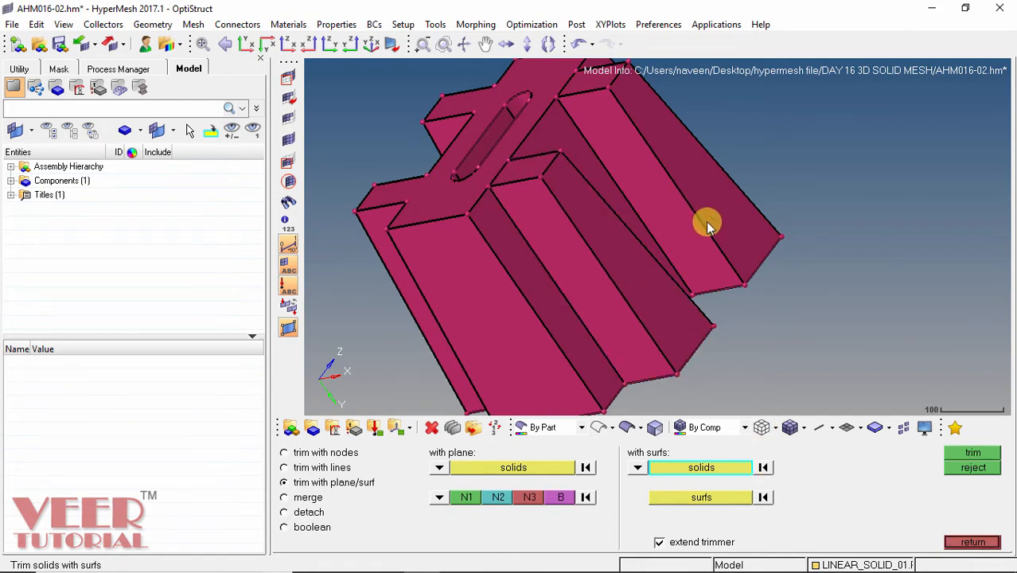
Trim the main body with the outer side face of one of its remaining legs as the trimming surface.
left_click_drag(707, 221, 535, 255, "ctrl")
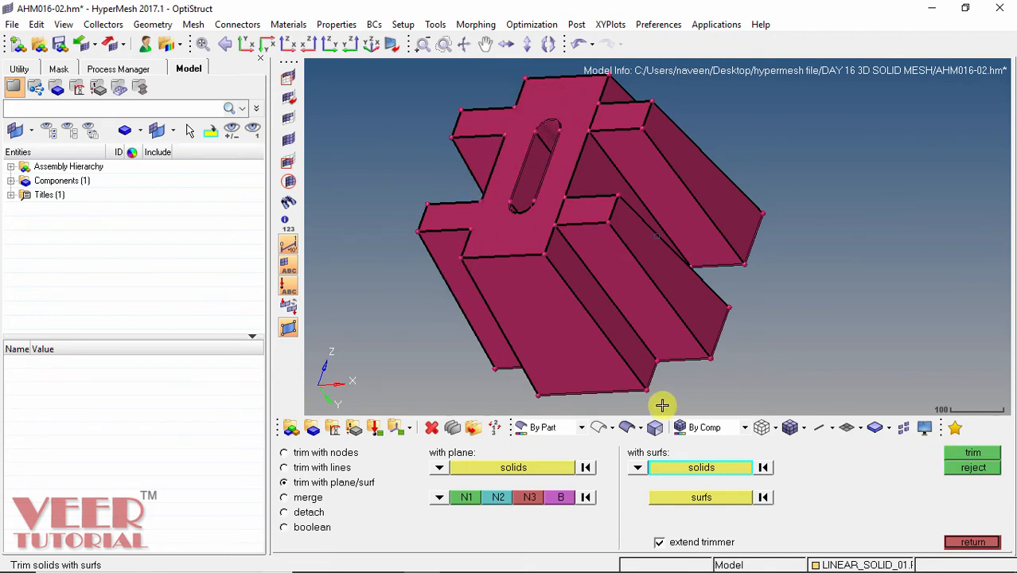
left_click(511, 164)
middle_click(595, 293)
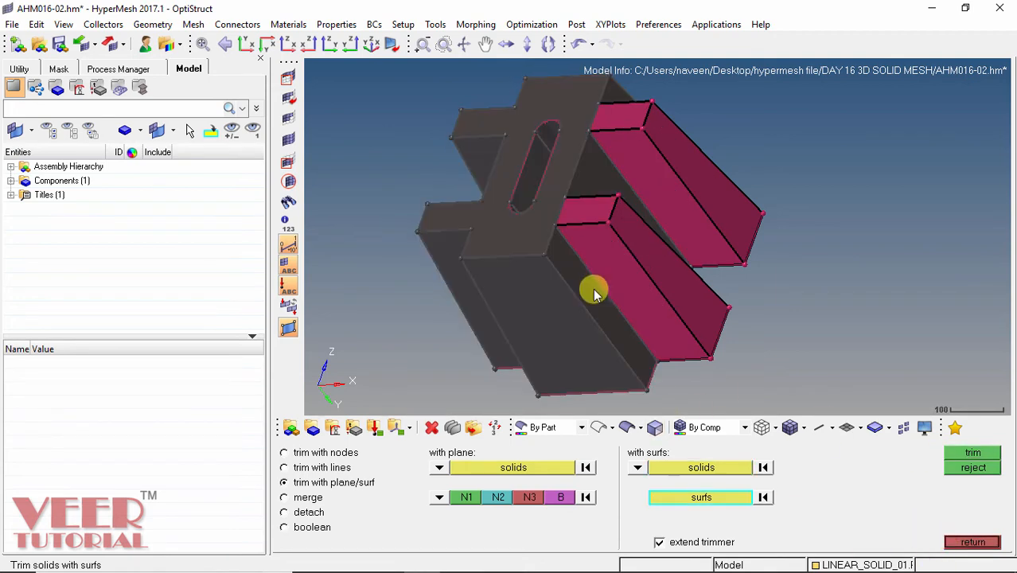
mouse_move(551, 270)
left_mouse_down("ctrl")
mouse_move(709, 202)
mouse_move(553, 169)
mouse_move(505, 299)
left_mouse_up("ctrl")
left_click(559, 316)
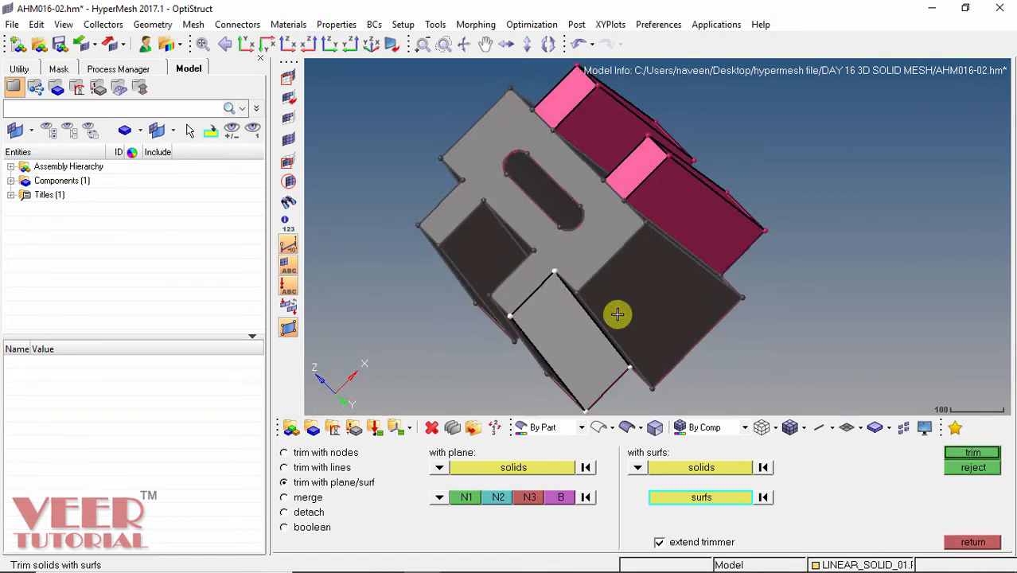
left_click_drag(618, 314, 767, 245, "ctrl")
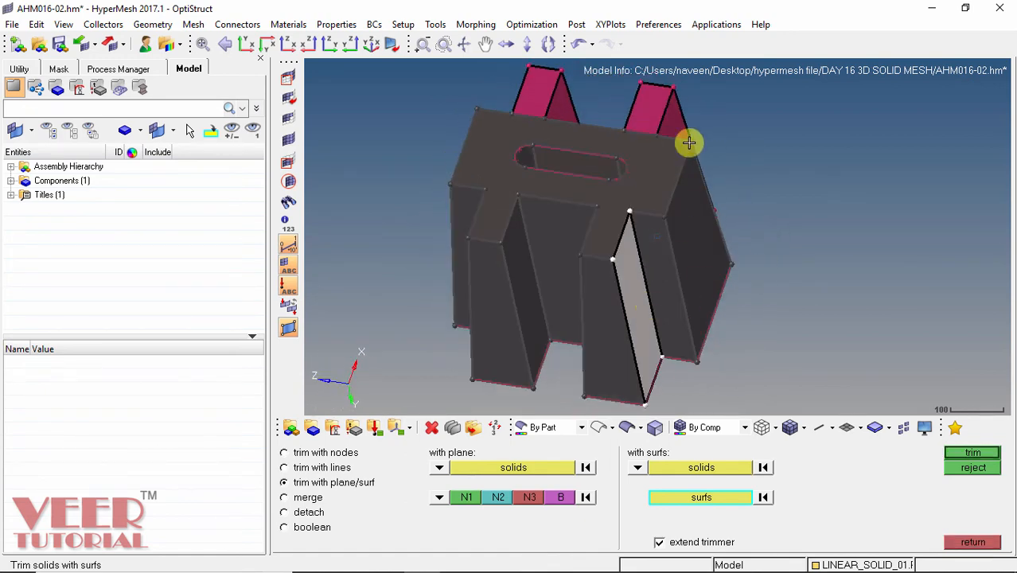
left_click(983, 455)
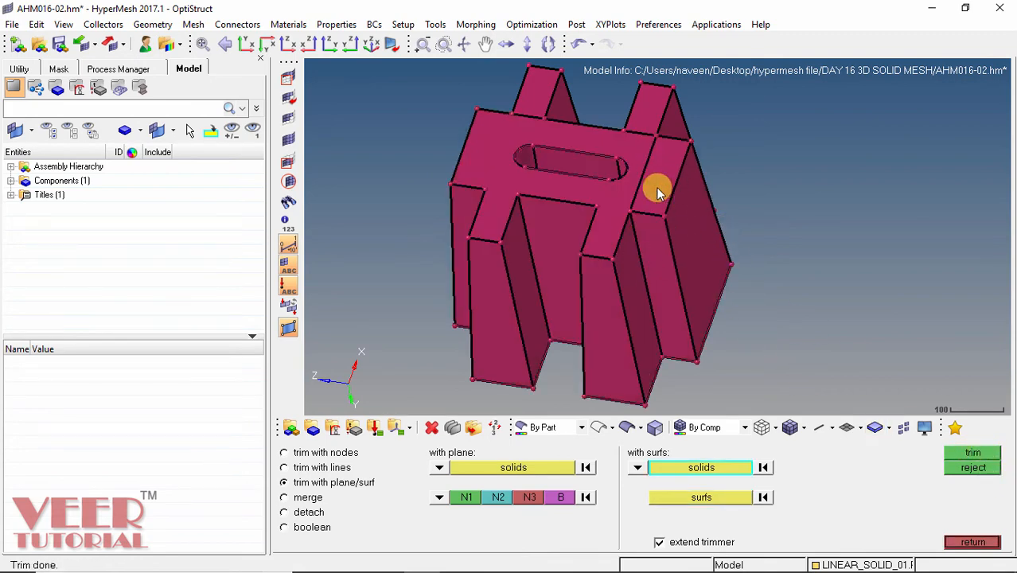
Inspect the separated end block by selecting it, and reject the last surface trim of the main body.
left_click_drag(657, 191, 658, 225, "ctrl")
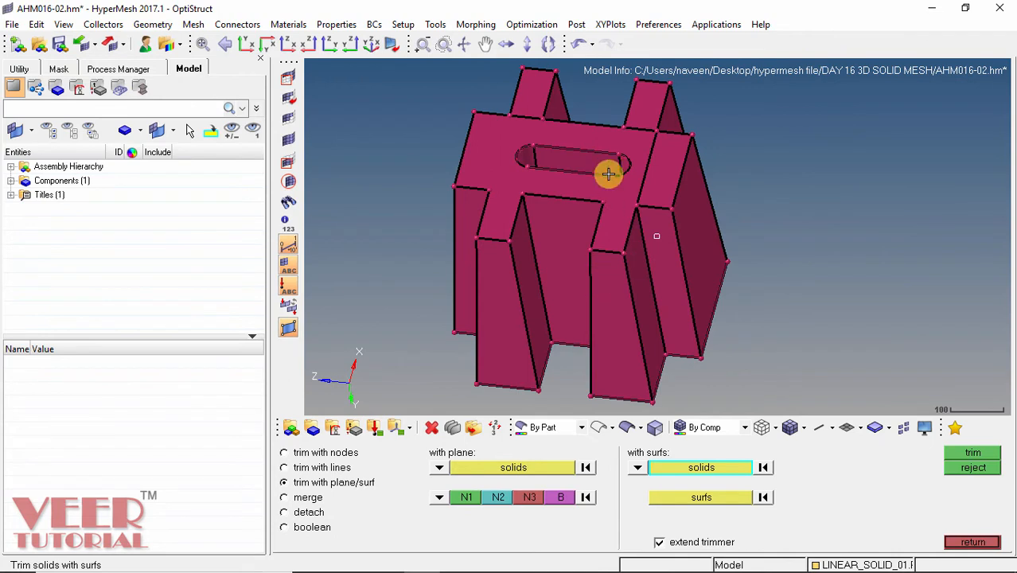
left_click(692, 257)
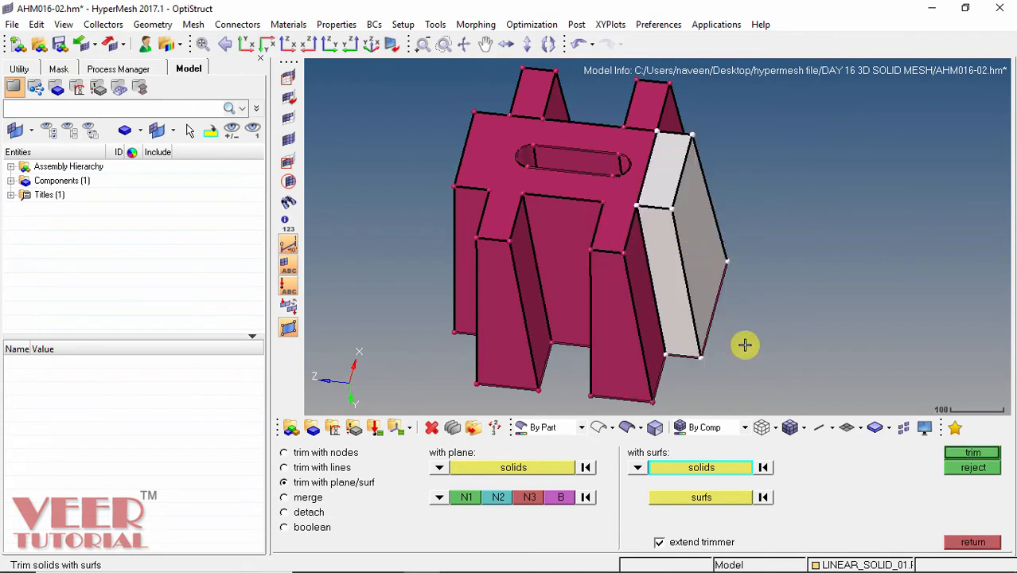
left_click(973, 453)
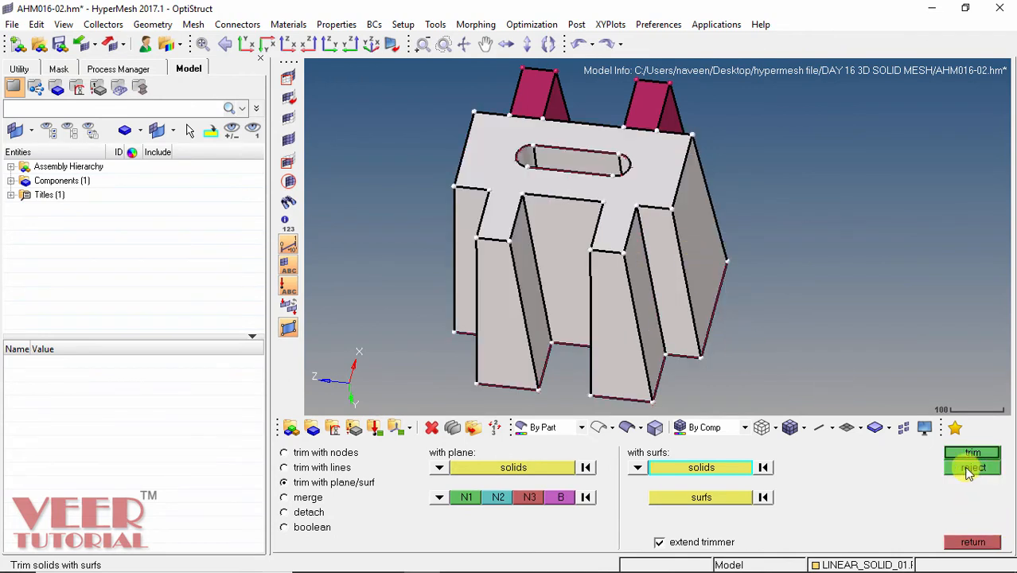
Select the main body as the solid for a plane trim and set the plane direction to x-axis.
left_click_drag(708, 234, 665, 226, "ctrl")
mouse_move(588, 218)
left_mouse_down("ctrl")
mouse_move(569, 260)
mouse_move(575, 219)
left_mouse_up("ctrl")
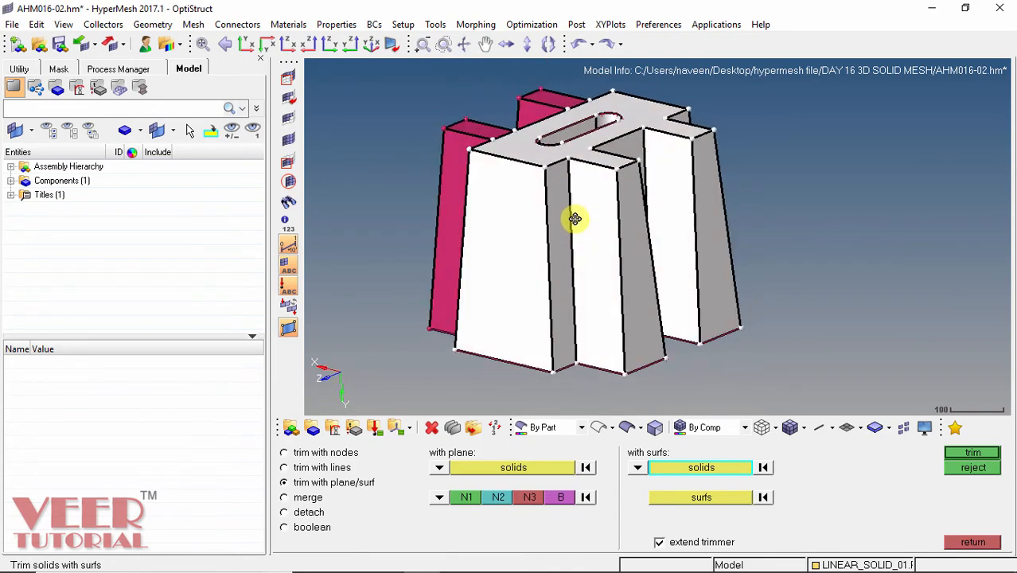
scroll(620, 265, "down", 1)
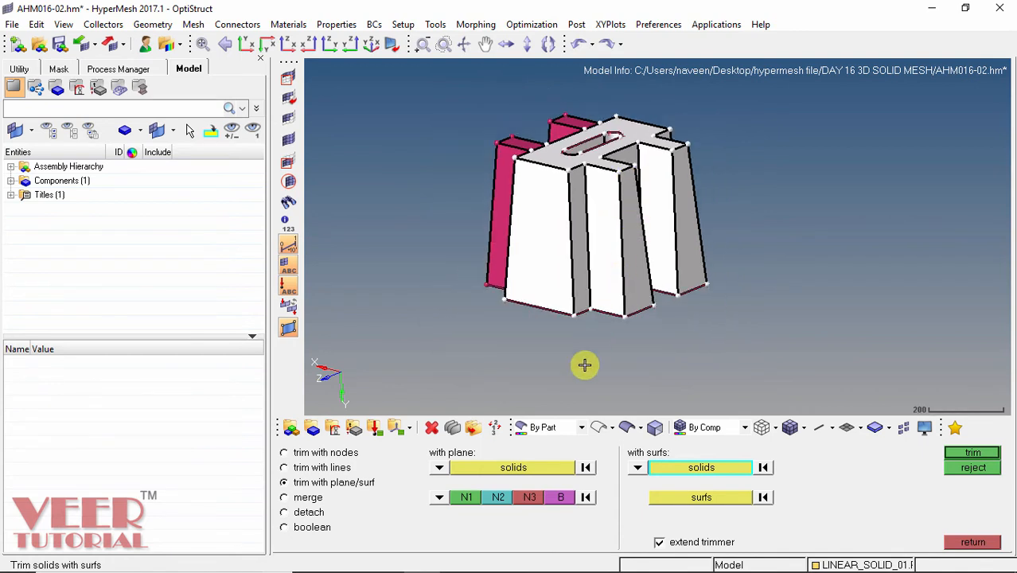
left_click(510, 469)
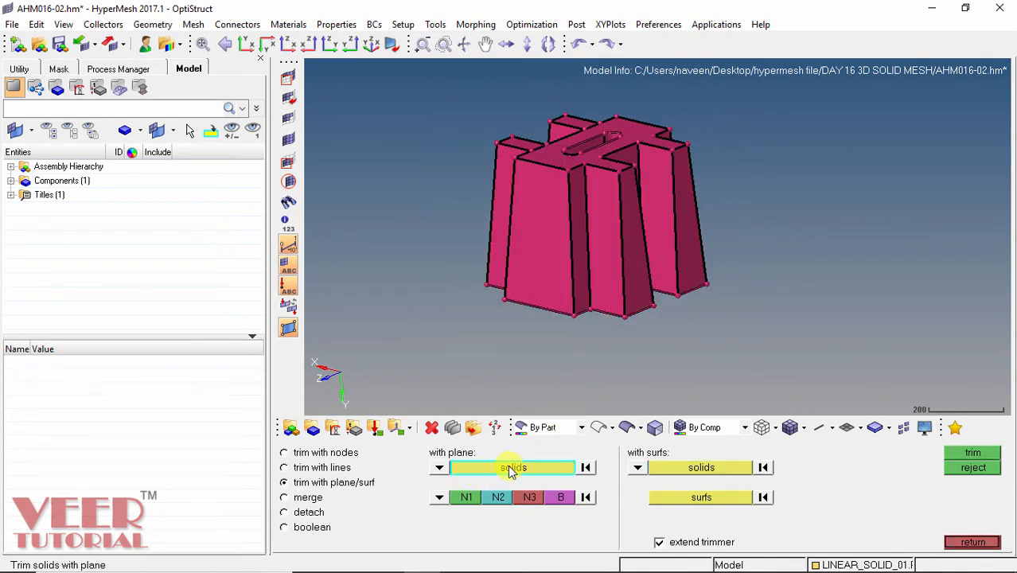
left_click(589, 186)
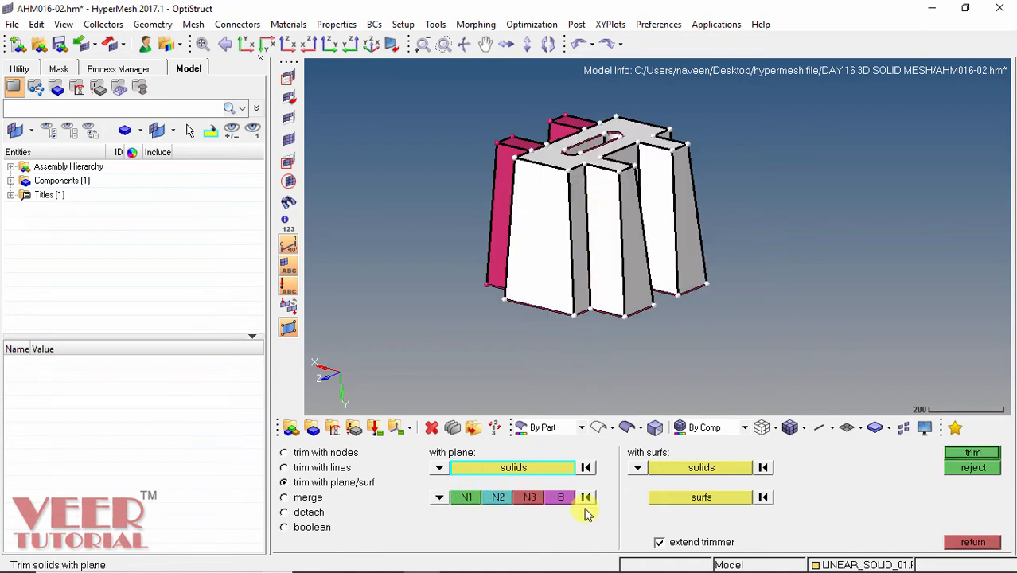
left_click(438, 500)
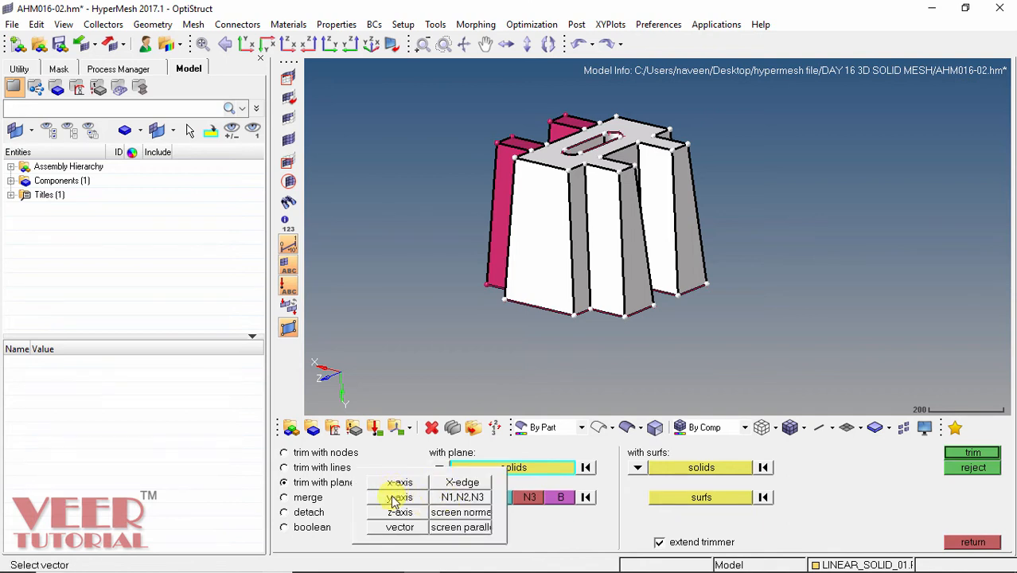
left_click(399, 482)
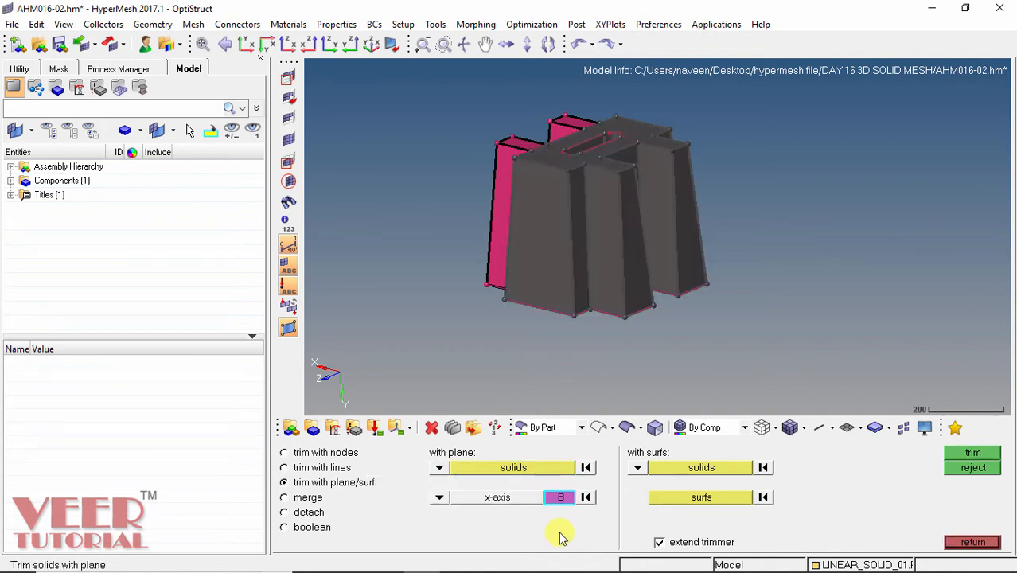
left_click_drag(466, 315, 413, 329, "ctrl")
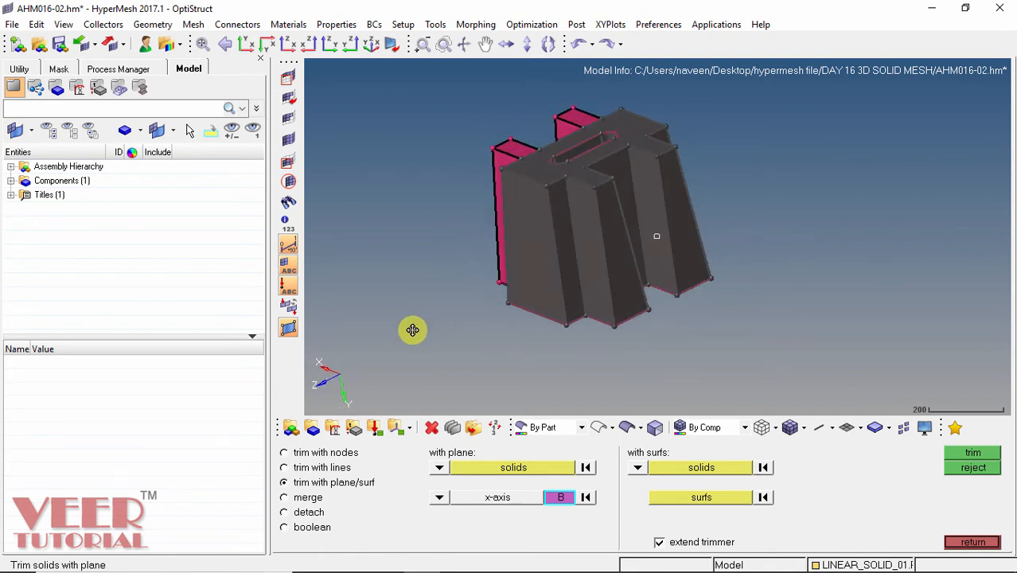
left_click_drag(659, 206, 644, 267, "ctrl")
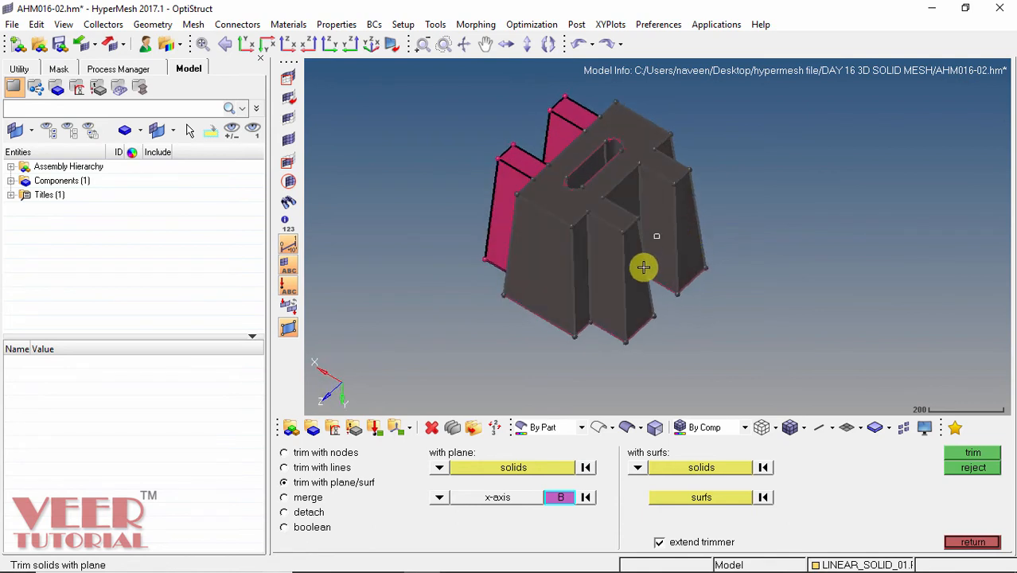
Select the main body again for the plane trim and define its plane by N1, N2, N3.
left_click(531, 471)
left_click(579, 290)
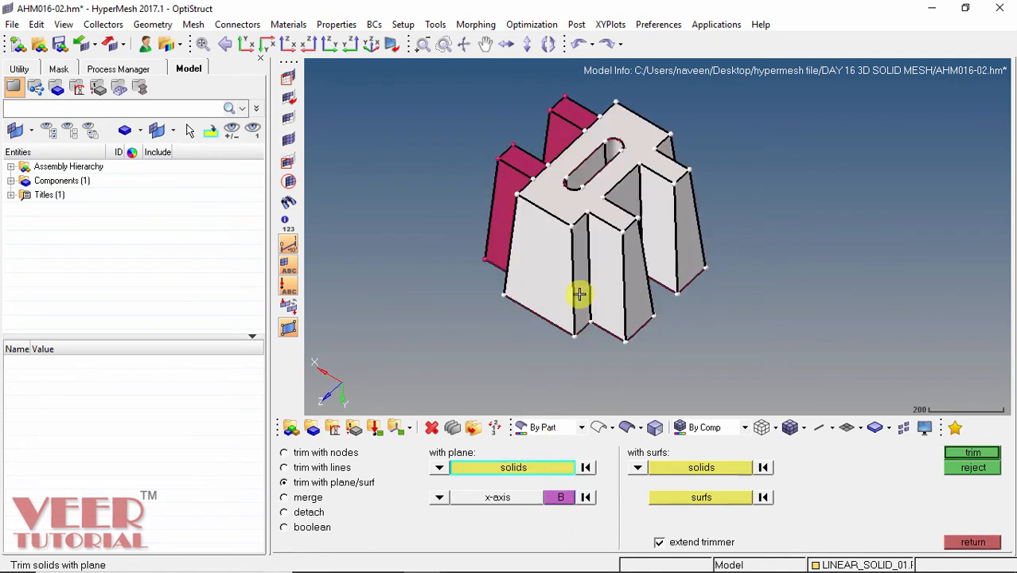
left_click(438, 499)
left_click(462, 497)
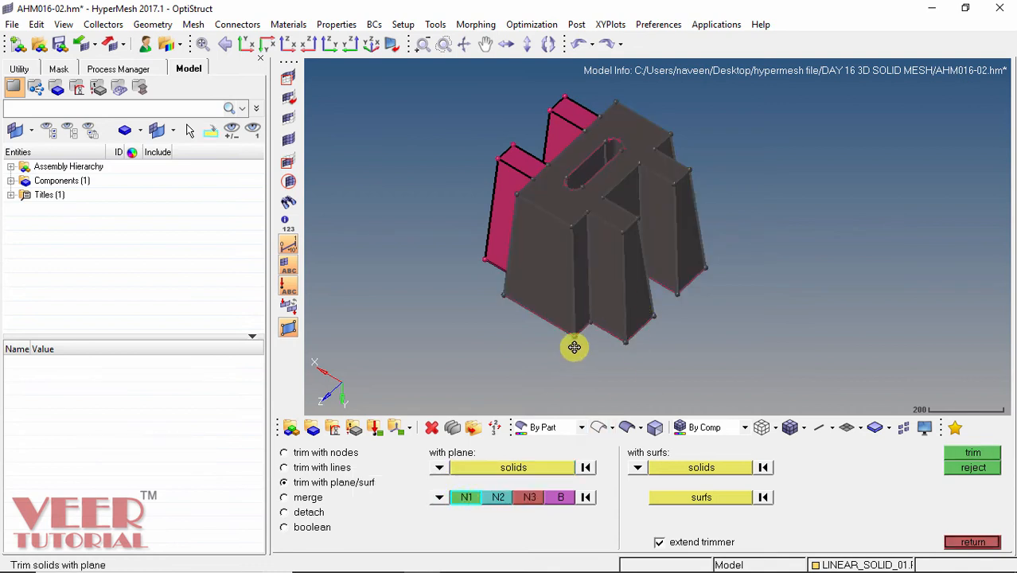
Pick N1 at the cut leg's upper corner, N2 at the opposite leg's upper inner corner, and N3 at the bottom corner below it.
left_click_drag(574, 346, 554, 241, "ctrl")
scroll(531, 182, "up", 3)
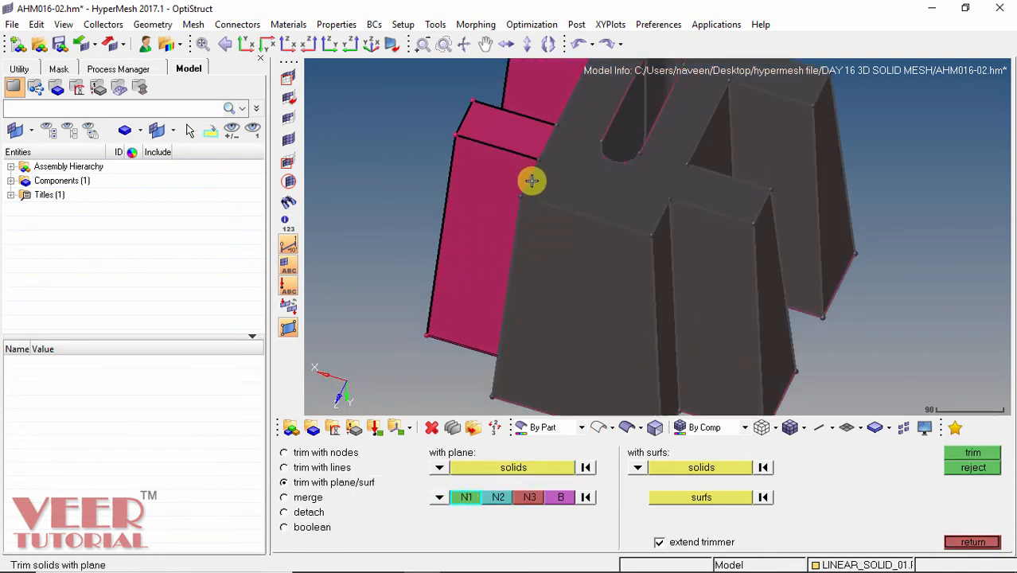
left_click(539, 159)
left_click(672, 198)
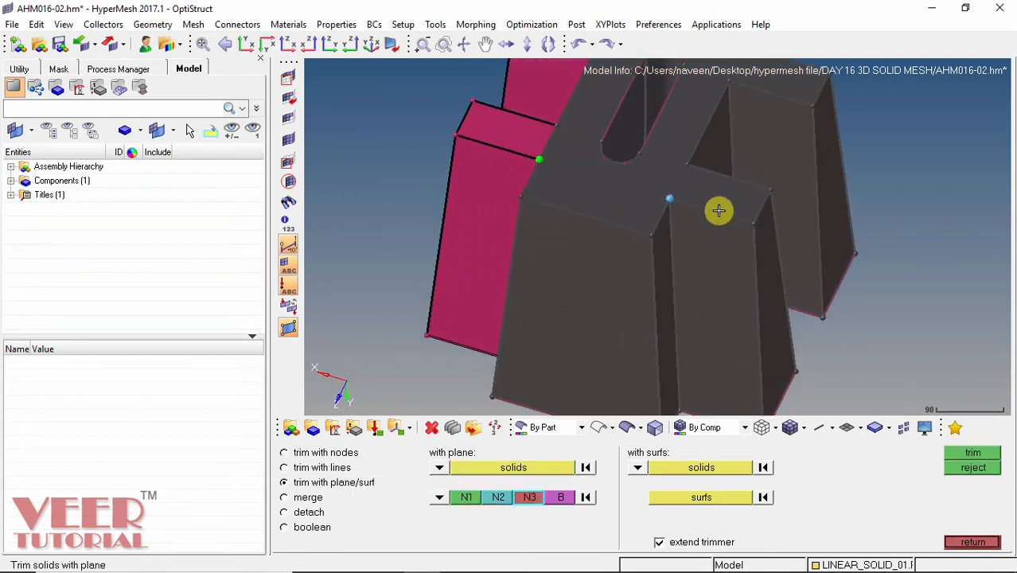
scroll(717, 209, "down", 3)
left_click_drag(733, 266, 721, 274, "ctrl")
left_click(703, 302)
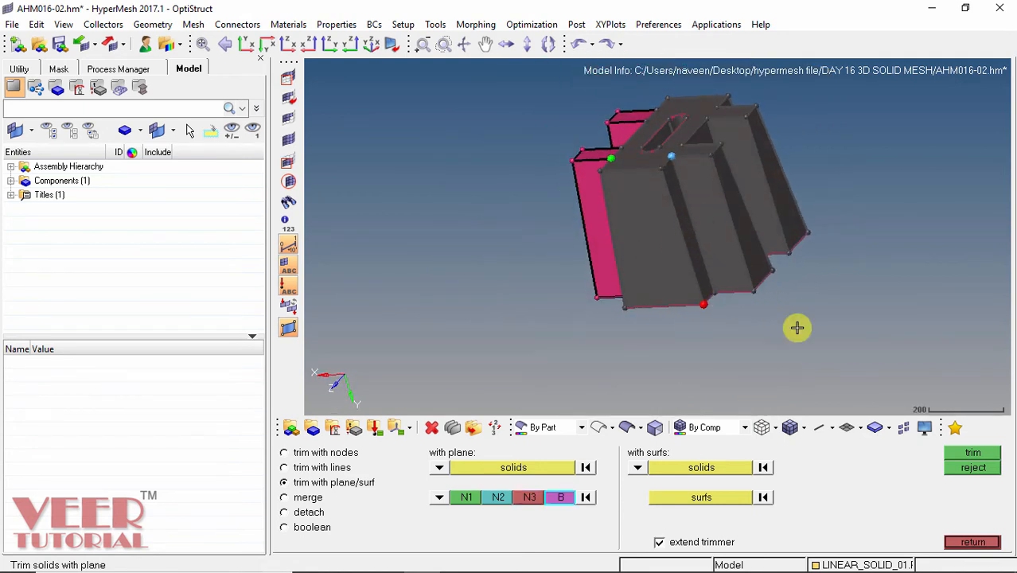
Try to trim the main body with the plane through N1, N2 and N3, and reject the trim after inspecting it.
left_click(967, 458)
left_click_drag(712, 291, 692, 223, "ctrl")
scroll(689, 208, "up", 4, "ctrl")
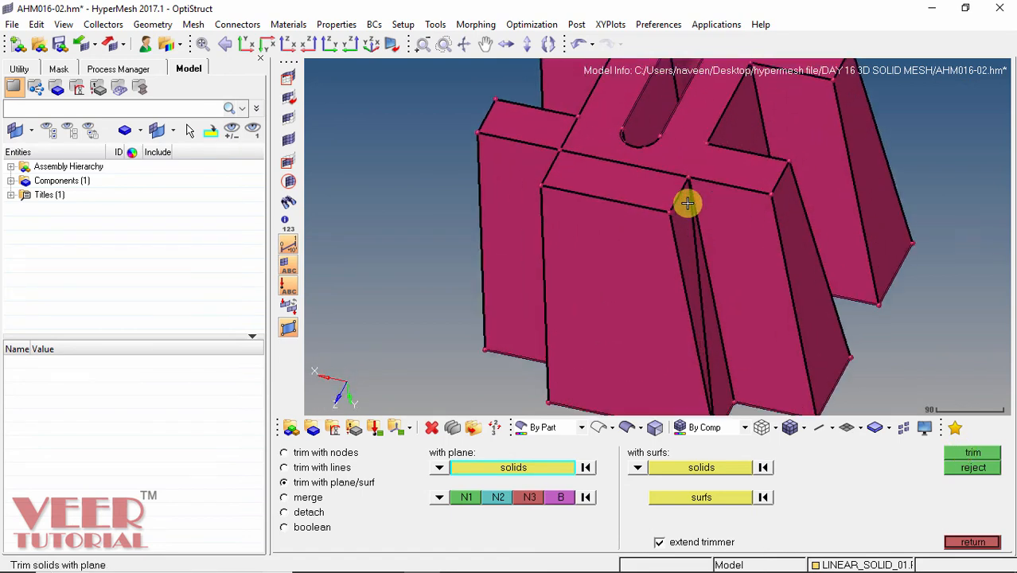
scroll(705, 286, "down", 3, "ctrl")
scroll(712, 355, "up", 3)
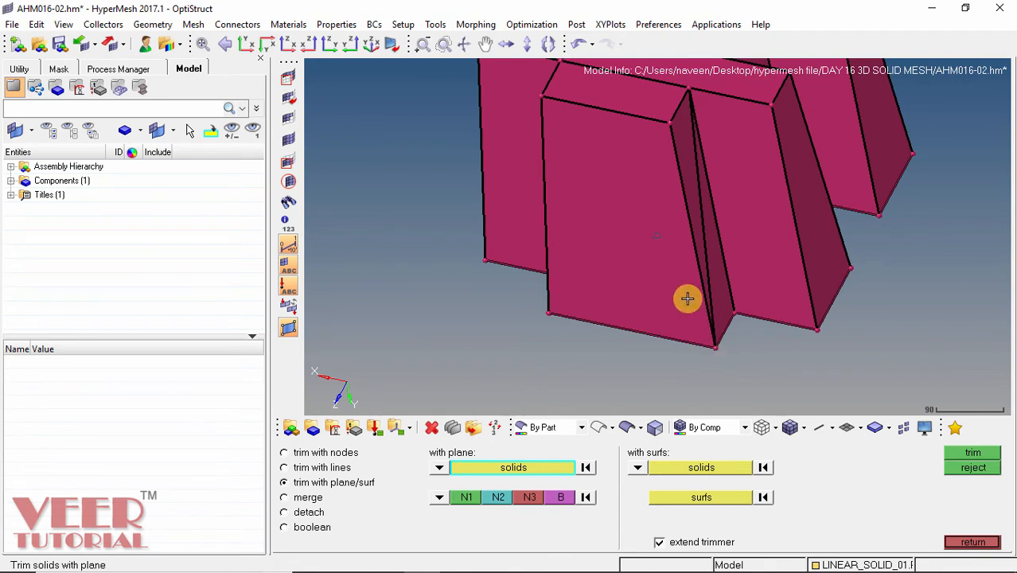
scroll(686, 298, "down", 1, "ctrl")
scroll(722, 307, "down", 3, "ctrl")
left_click_drag(721, 307, 643, 316, "ctrl")
left_click_drag(631, 195, 660, 226, "ctrl")
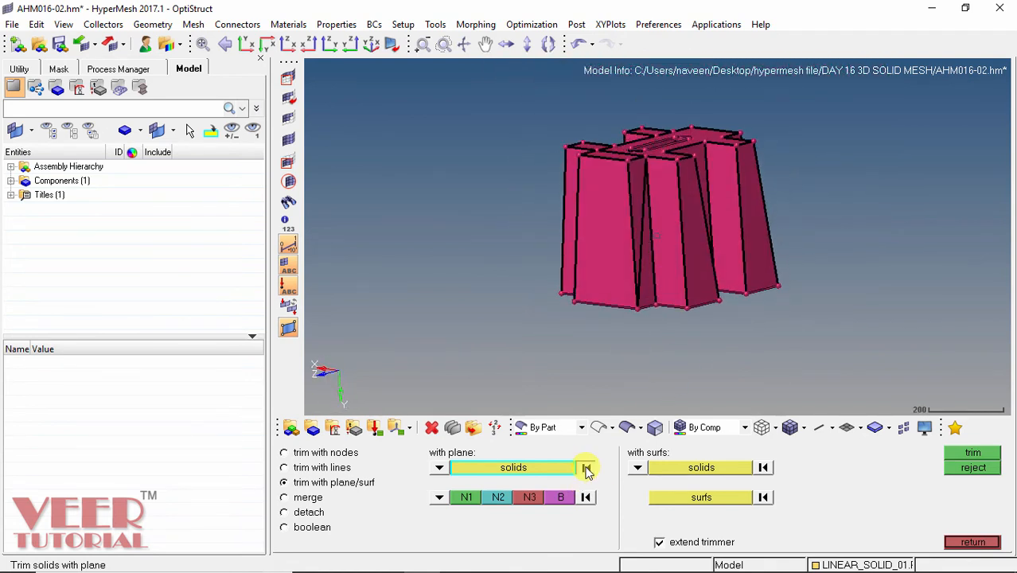
left_click(970, 469)
Select the main body for a plane trim and pick N1 and N2 at the uncut leg's two upper inner corners.
mouse_move(896, 359)
left_mouse_down("ctrl")
mouse_move(737, 280)
mouse_move(677, 212)
mouse_move(682, 257)
mouse_move(649, 178)
mouse_move(703, 146)
mouse_move(665, 193)
mouse_move(675, 258)
mouse_move(663, 175)
mouse_move(658, 204)
left_mouse_up("ctrl")
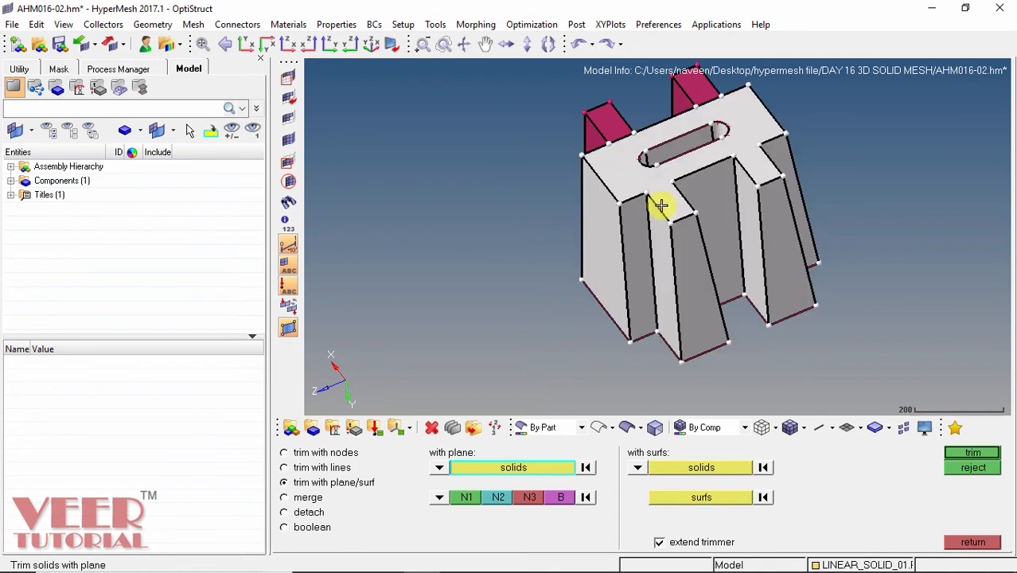
left_click(466, 498)
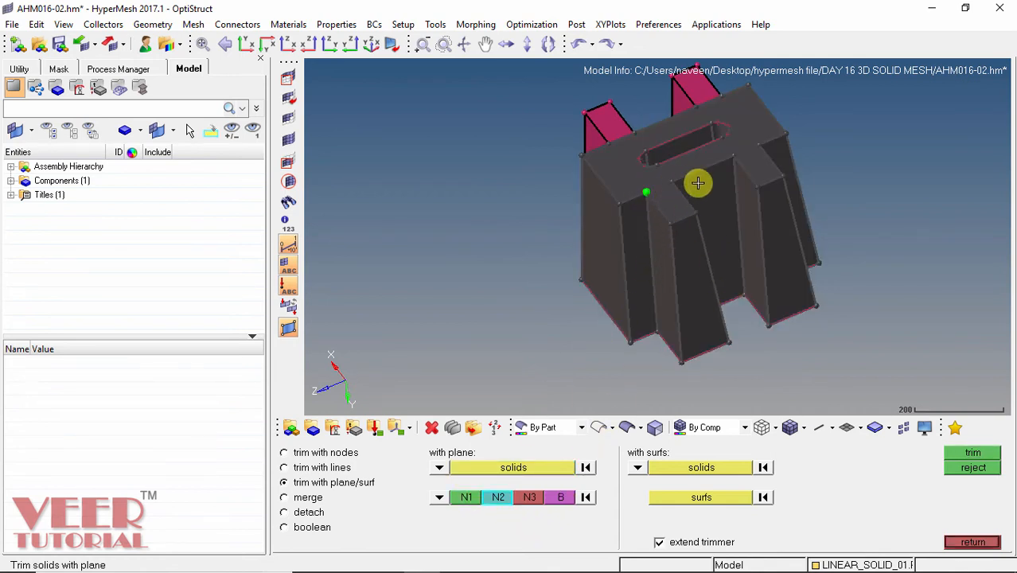
scroll(676, 180, "up", 2, "ctrl")
left_click(672, 180)
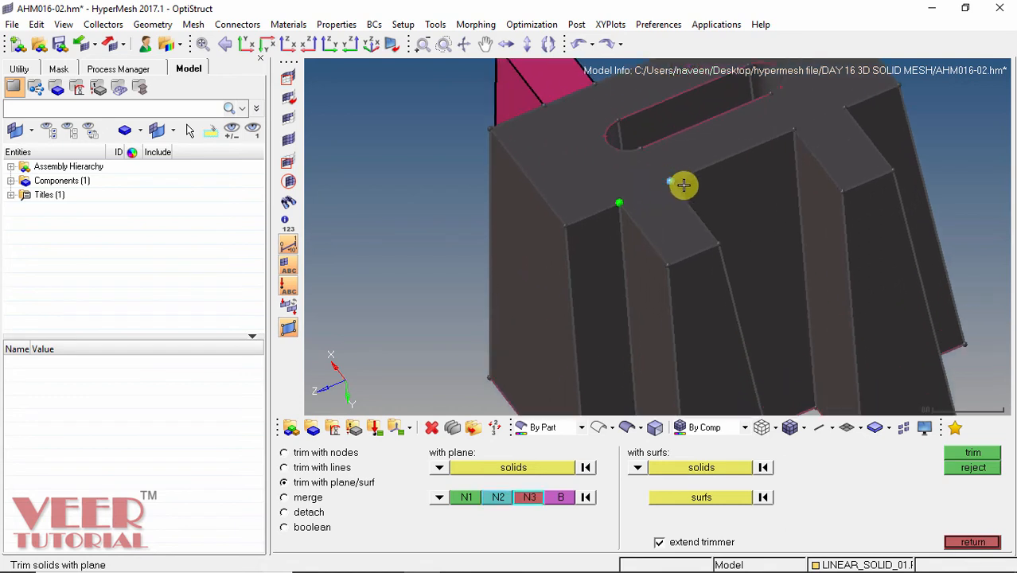
Complete the plane by picking N3 and the base node at the same leg's two lower inner corners.
scroll(768, 197, "down", 2, "ctrl")
left_click_drag(733, 337, 608, 296, "ctrl")
scroll(727, 302, "up", 3, "ctrl")
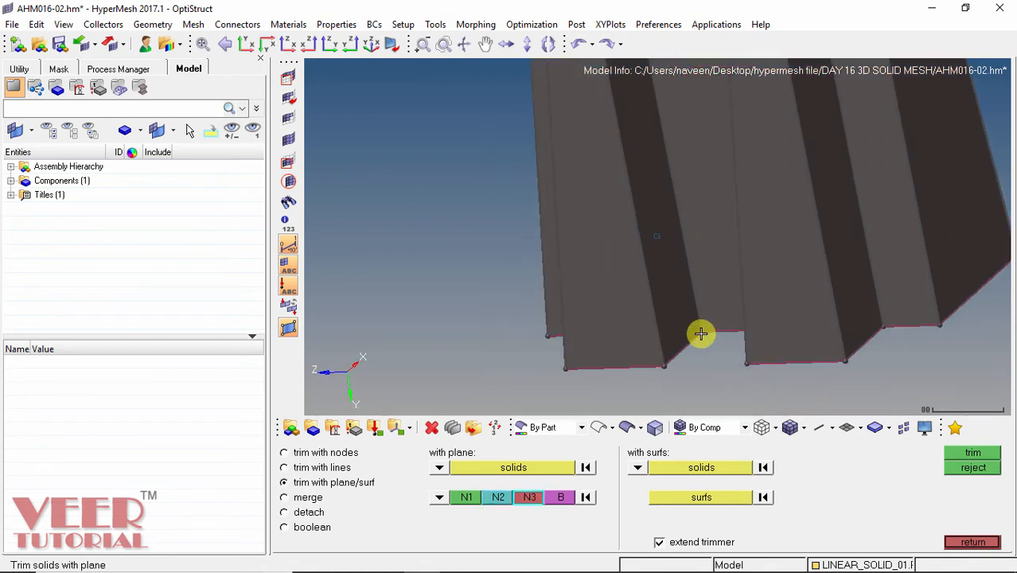
left_click(698, 332)
scroll(701, 331, "down", 3, "ctrl")
left_click_drag(700, 331, 596, 200, "ctrl")
scroll(764, 181, "up", 3, "ctrl")
left_click(719, 195)
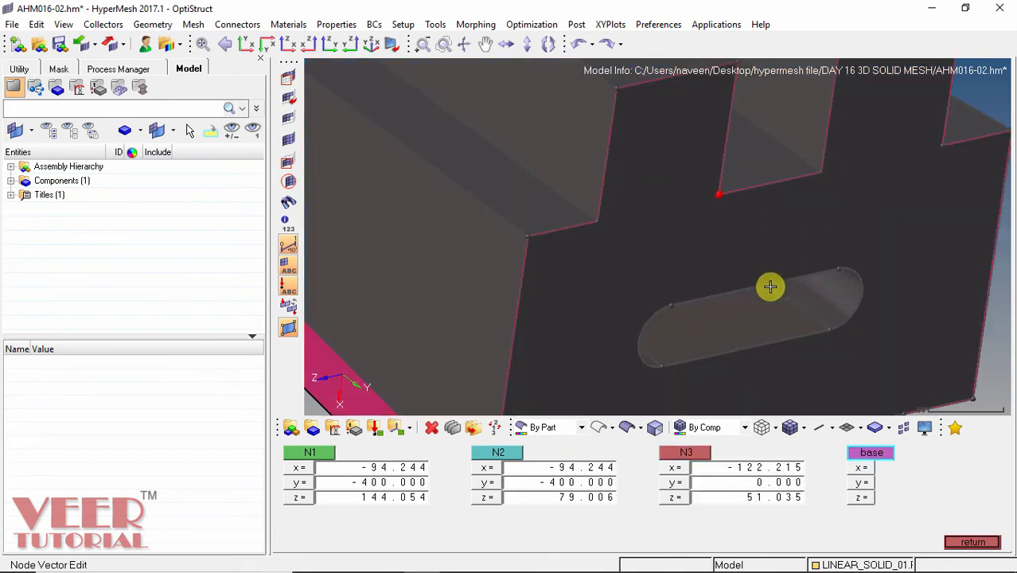
left_click(596, 219)
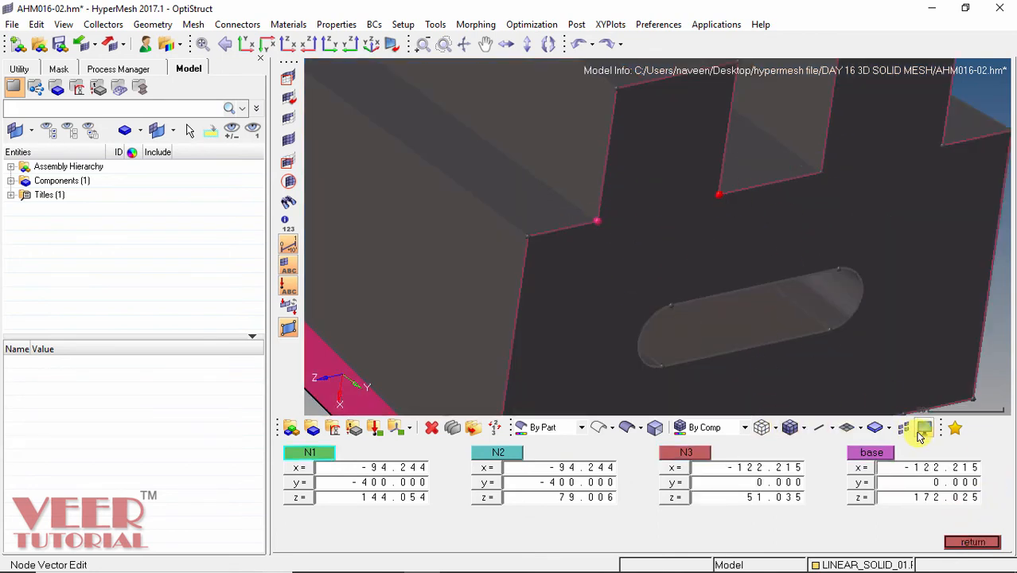
Trim the main body with the defined plane to separate its remaining legs, and leave solid edit.
left_click(971, 542)
left_click(969, 460)
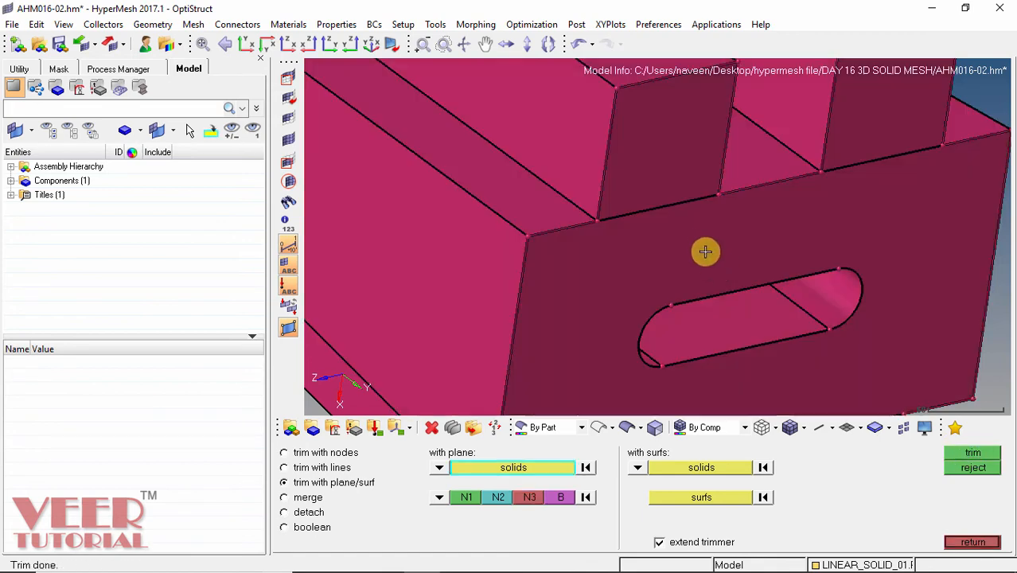
key("f")
left_click_drag(874, 215, 899, 295, "ctrl")
left_click_drag(617, 205, 668, 266, "ctrl")
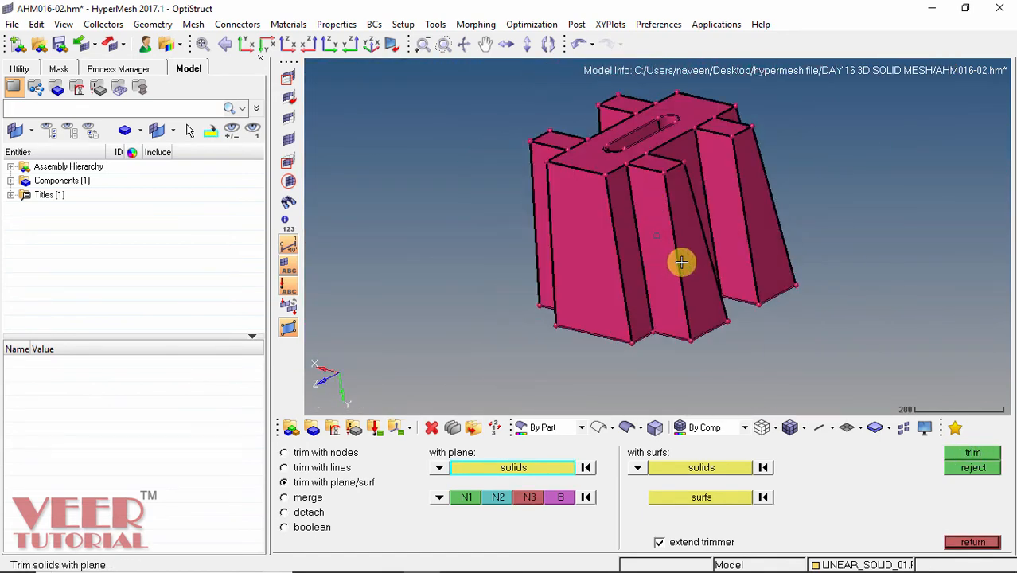
left_click(972, 542)
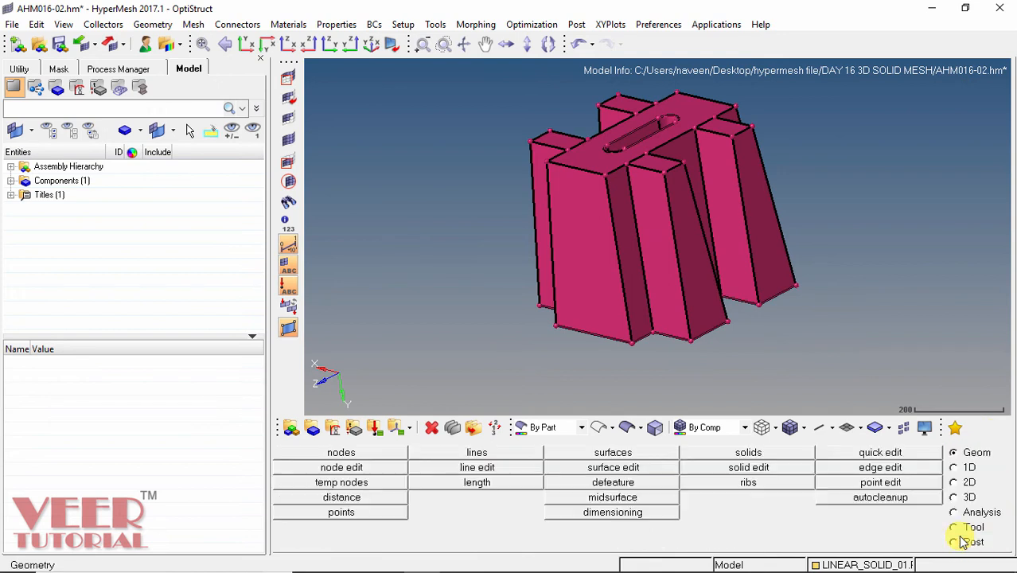
Merge one leg solid with the slotted main body in solid edit.
left_click(758, 470)
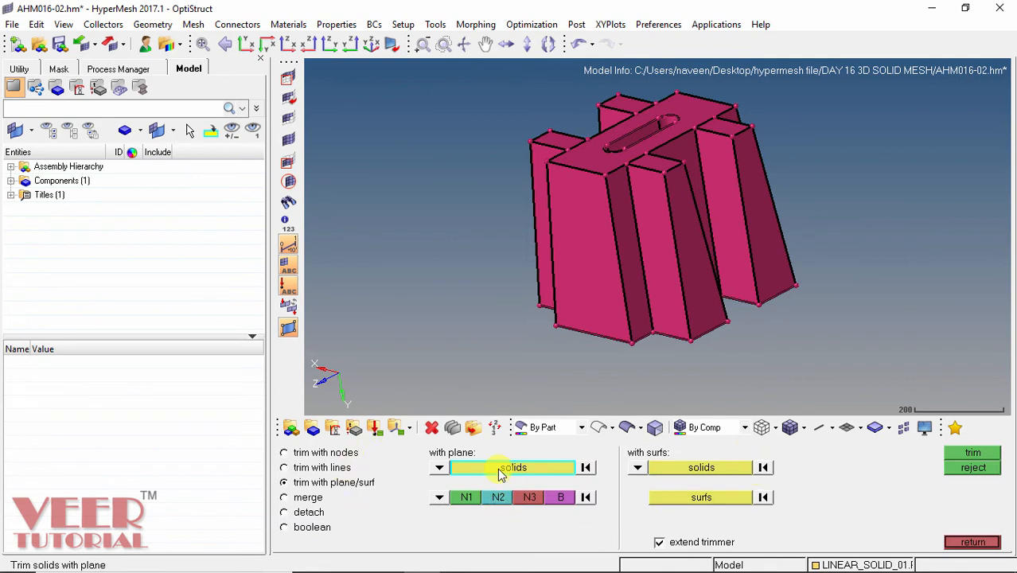
left_click(308, 497)
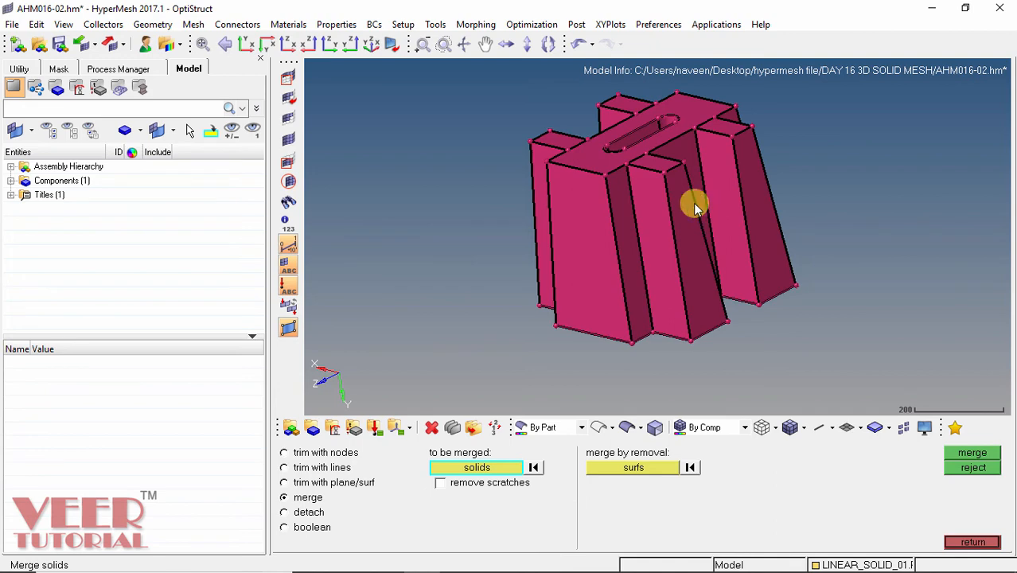
left_click_drag(515, 232, 626, 281, "ctrl")
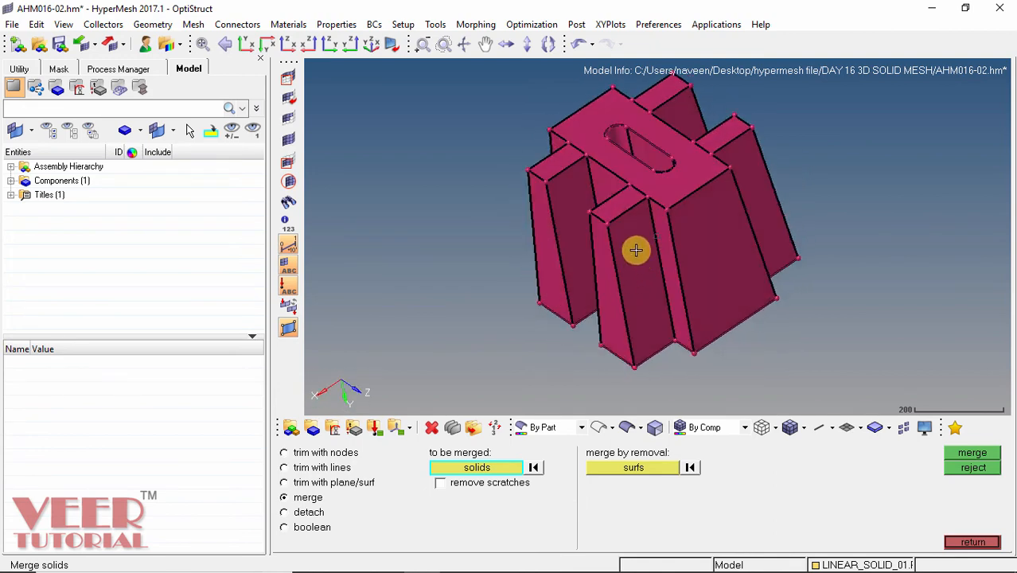
left_click(639, 248)
left_click(676, 195)
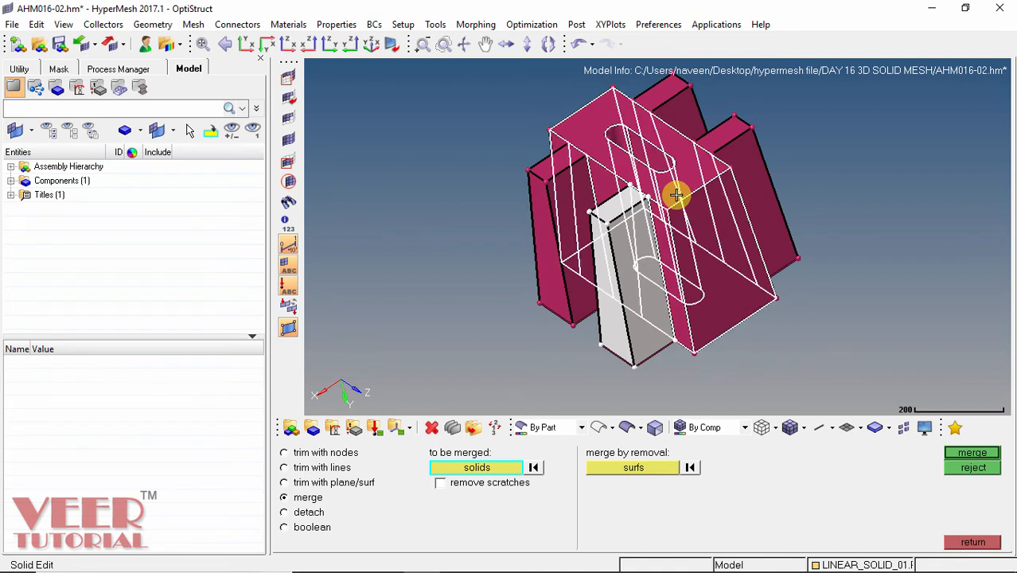
left_click(973, 453)
scroll(656, 164, "up", 4)
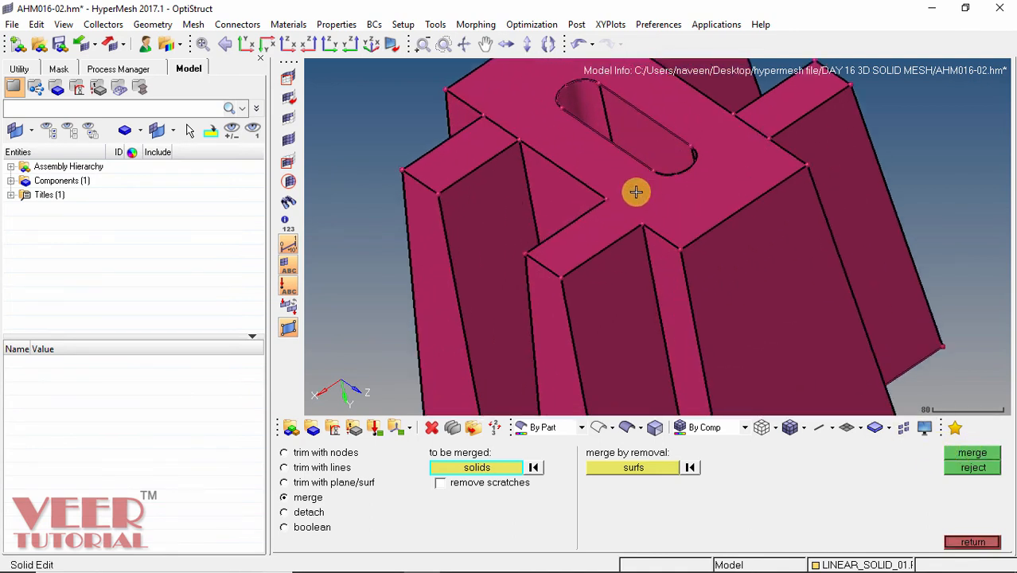
Review the detach and boolean options of solid edit.
left_click(309, 512)
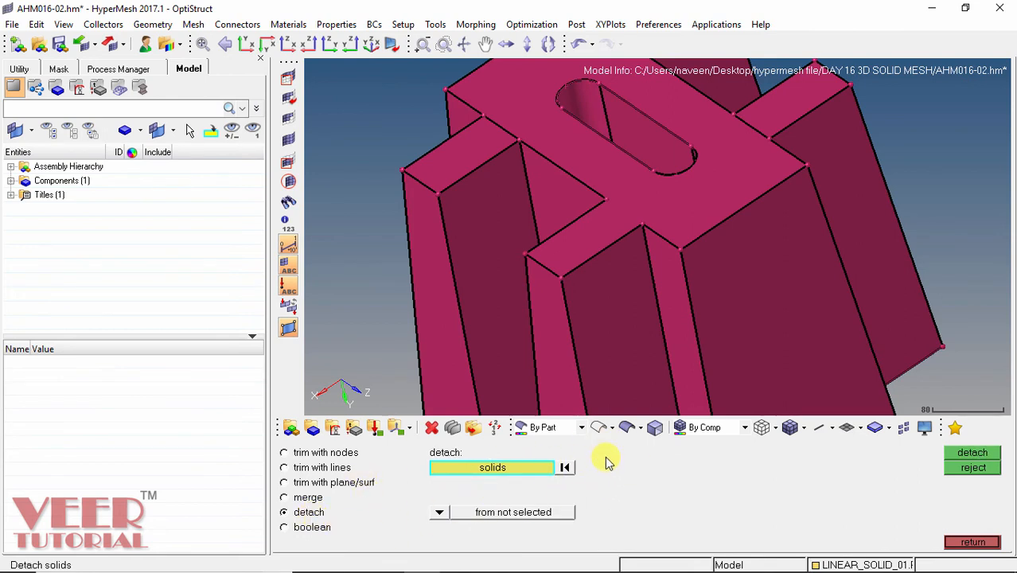
left_click(312, 529)
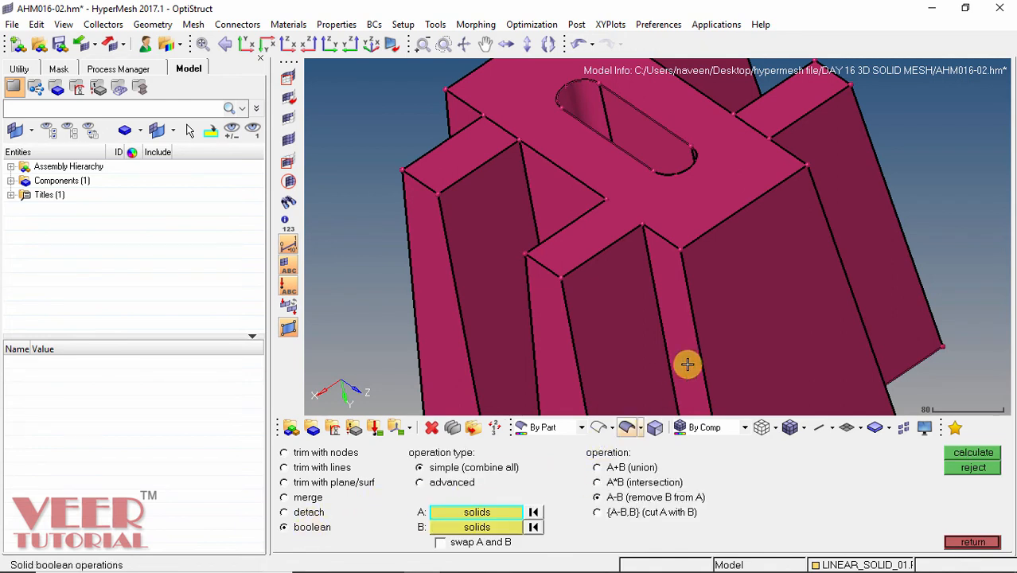
scroll(565, 158, "down", 3)
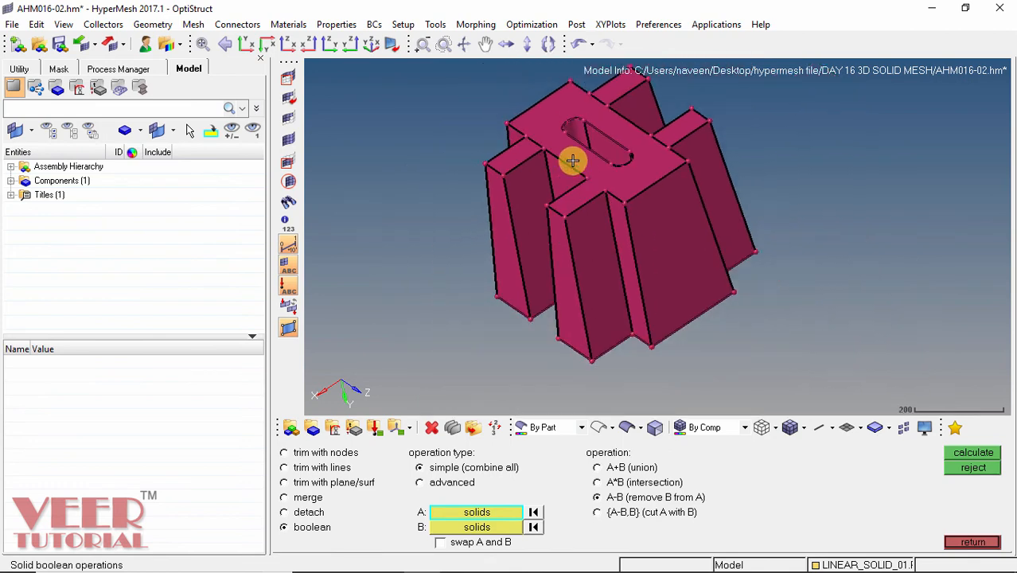
left_click_drag(568, 159, 524, 127, "ctrl")
scroll(524, 128, "up", 2)
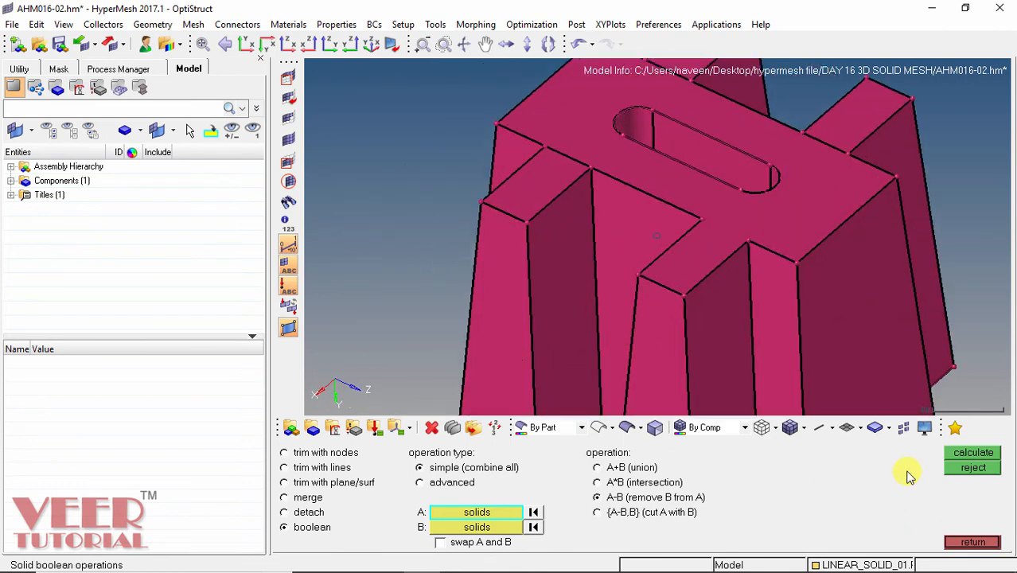
left_click(973, 541)
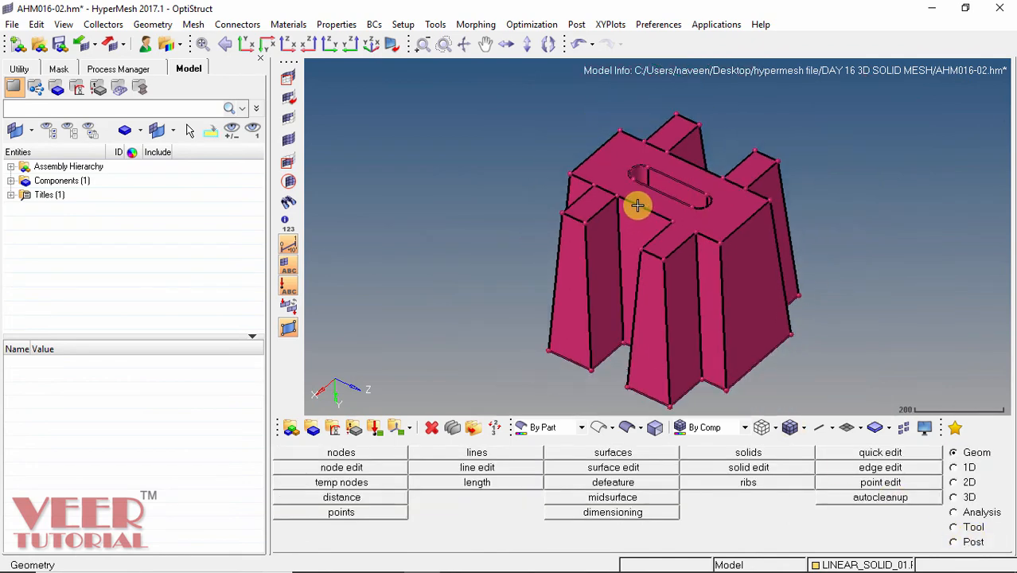
Create a node on the surface of the upper end face of an unmerged corner leg.
scroll(637, 205, "down", 3)
left_click_drag(736, 199, 671, 225, "ctrl")
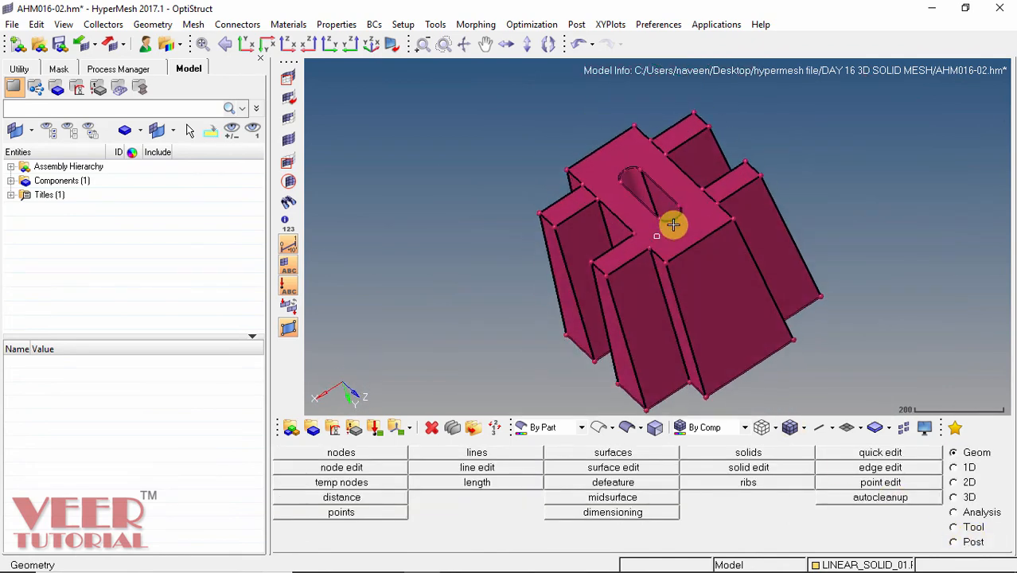
left_click(332, 453)
left_click(307, 453)
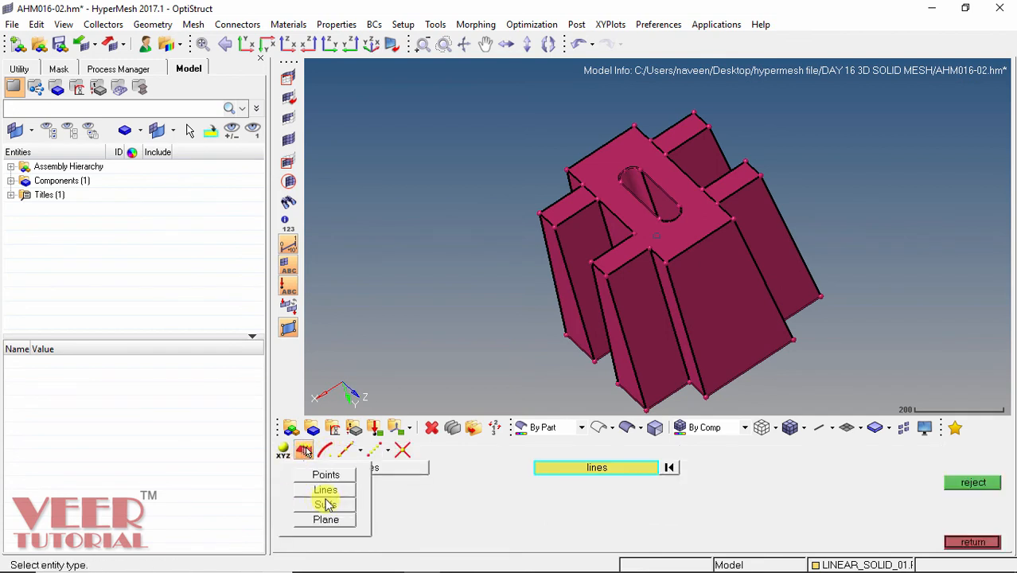
left_click(326, 506)
scroll(601, 220, "up", 3)
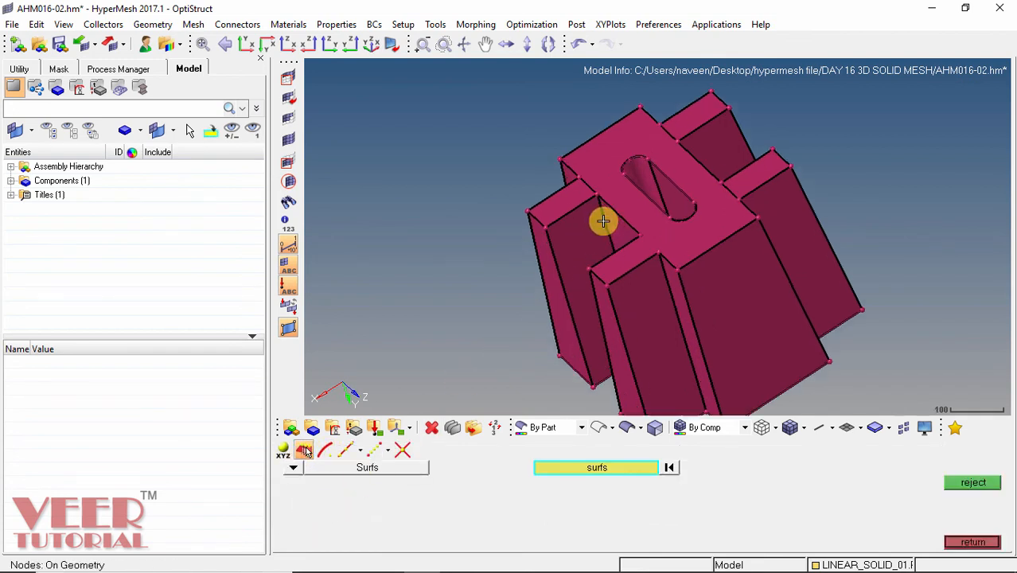
left_click(529, 187)
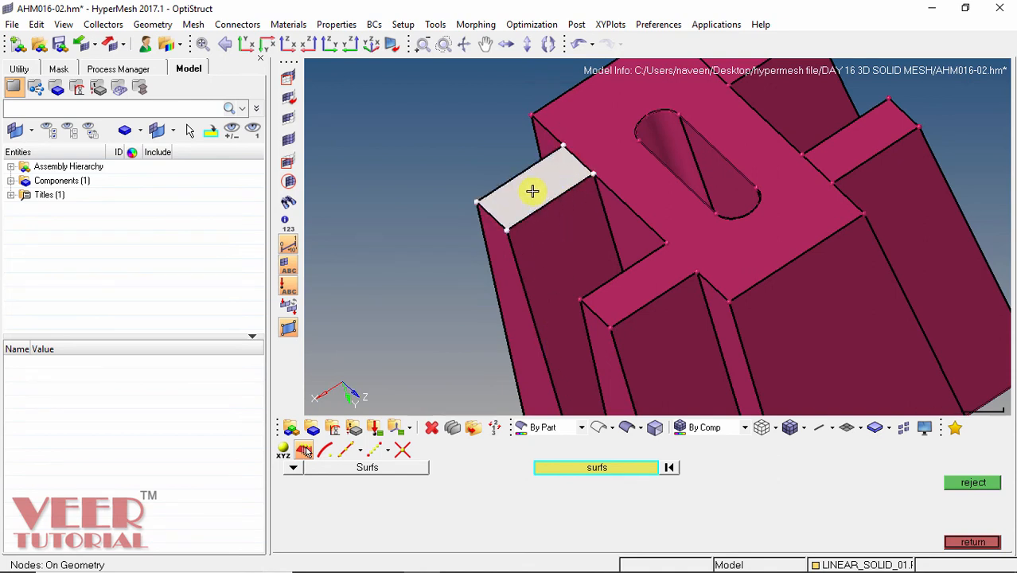
left_click(972, 541)
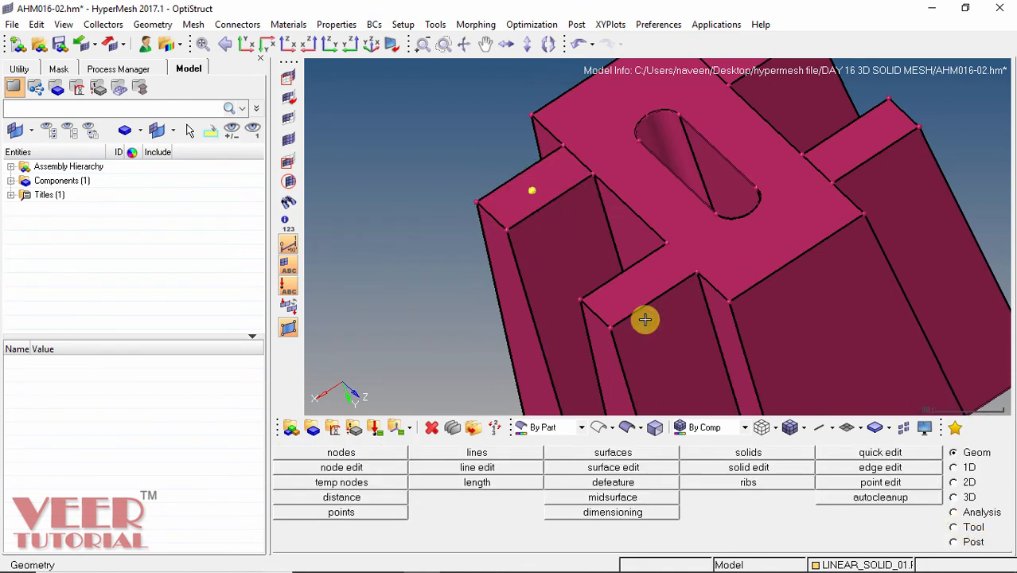
Start a full cylinder solid with its bottom center at the node on the leg's upper end face.
left_click(748, 454)
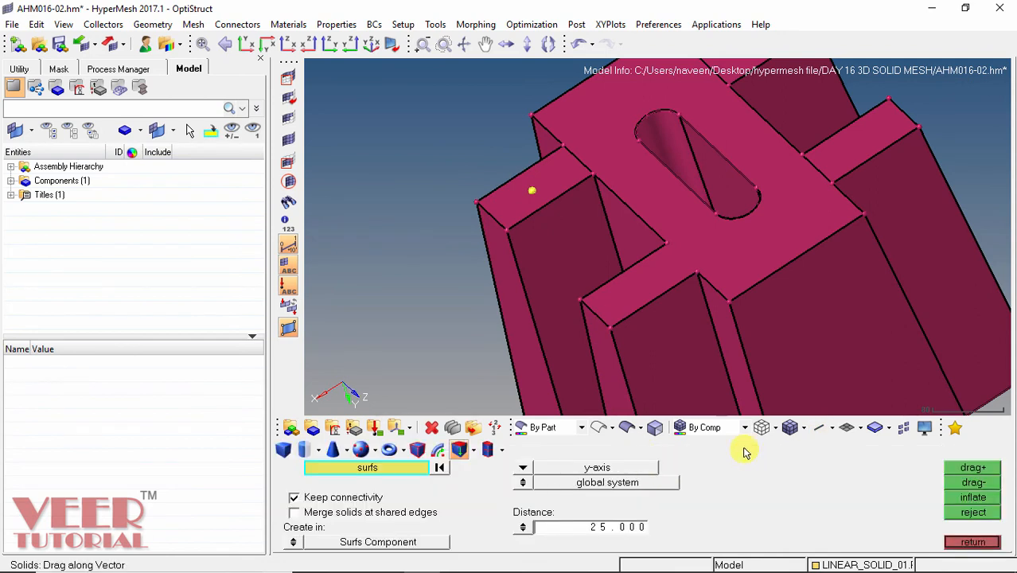
left_click(311, 450)
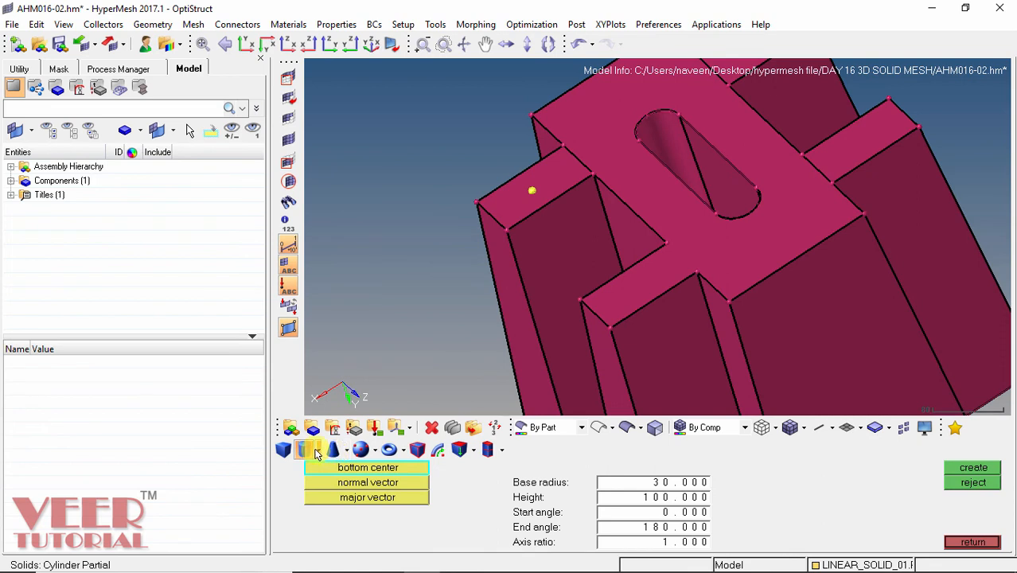
left_click(320, 452)
left_click(326, 472)
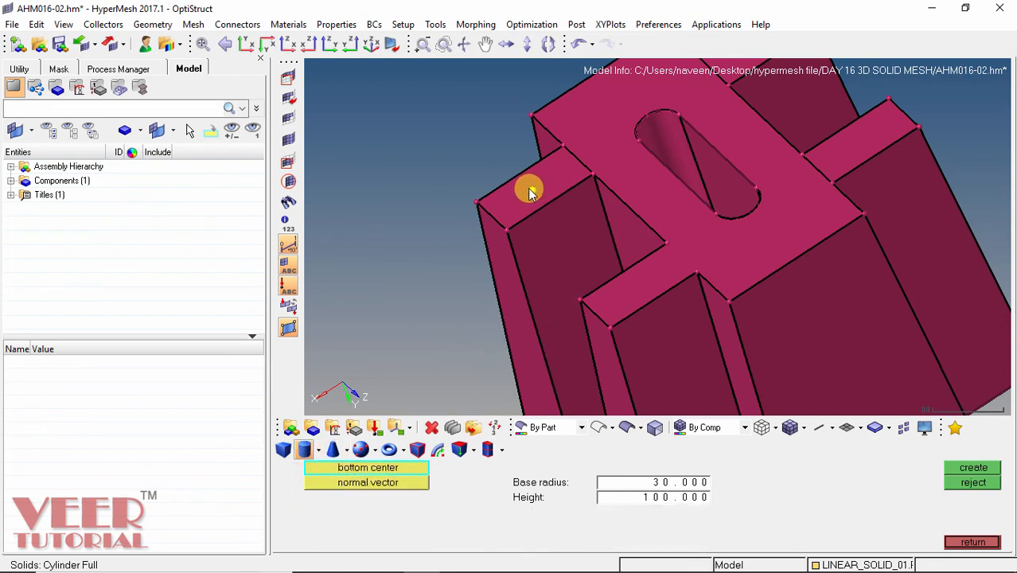
left_click(534, 193)
scroll(577, 168, "down", 3, "ctrl")
left_click_drag(577, 168, 541, 187, "ctrl")
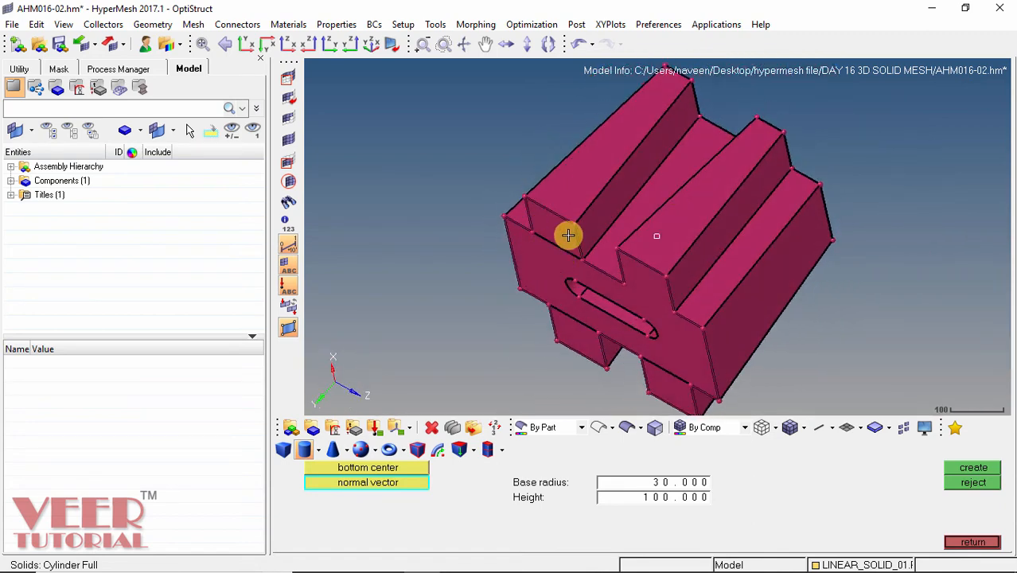
scroll(557, 235, "up", 1)
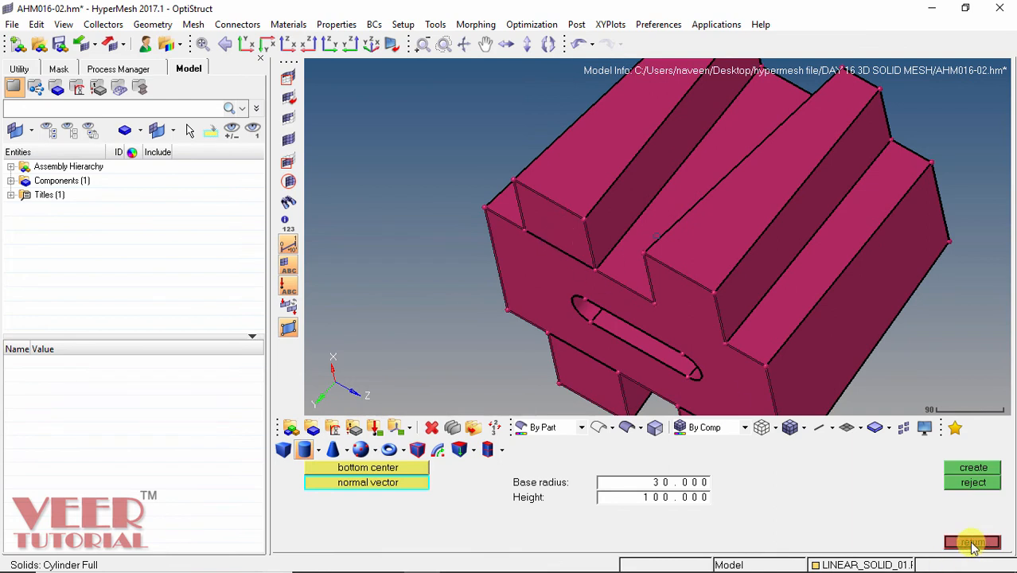
left_click(972, 542)
Create a node on the surface of the same leg's opposite end face.
left_click(341, 452)
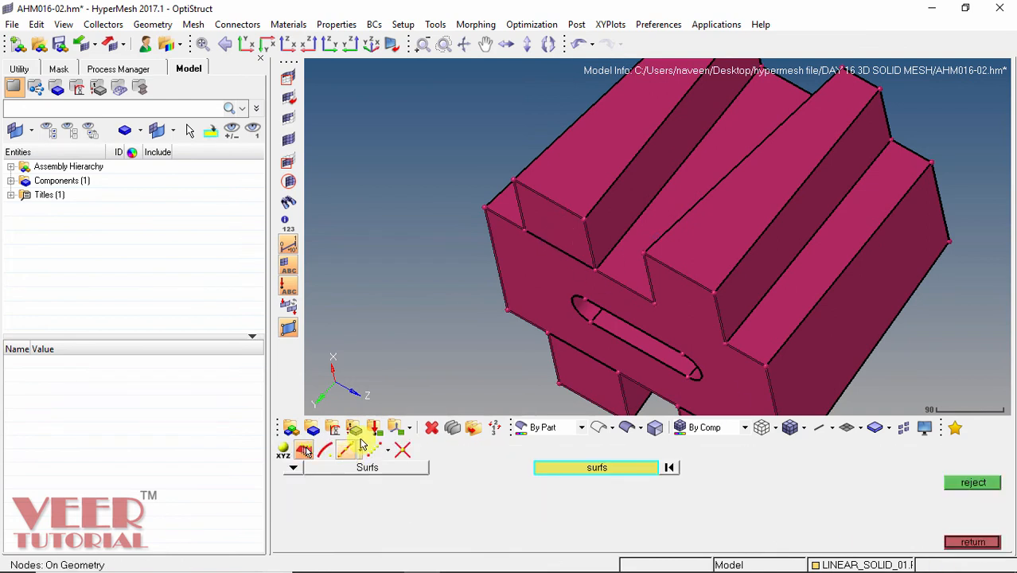
left_click(551, 222)
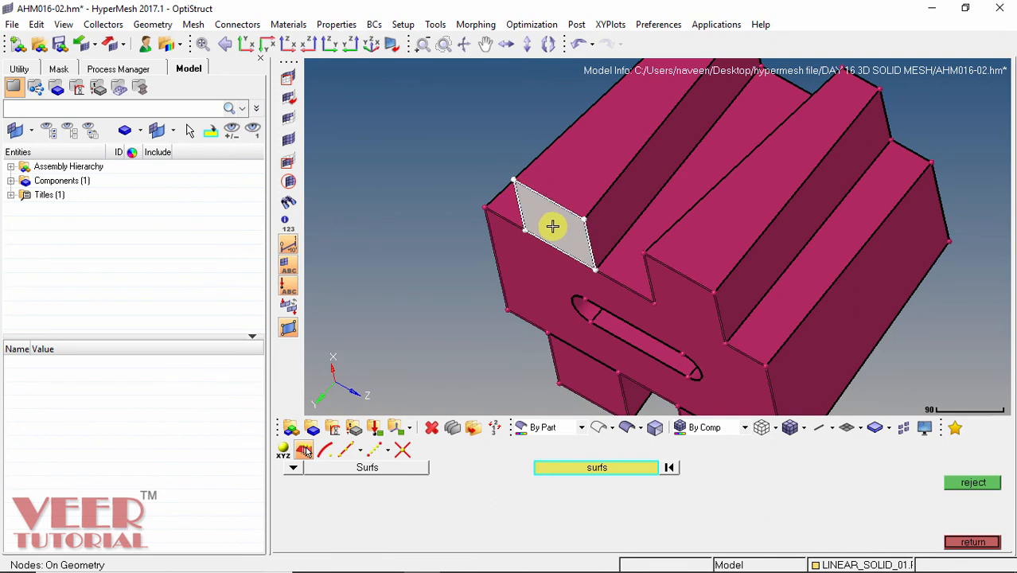
left_click(972, 542)
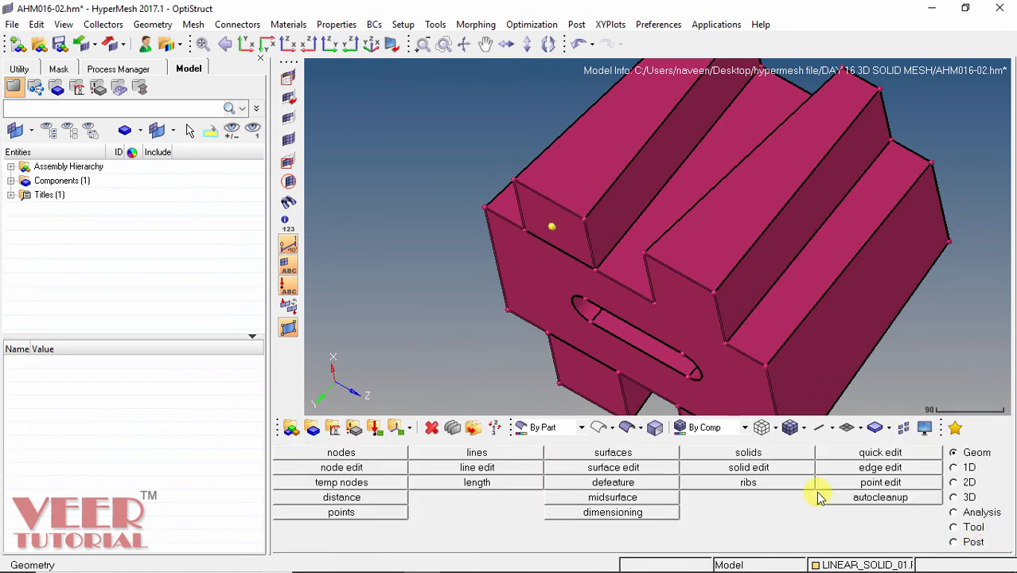
Define a full cylinder of base radius 5, using the leg's two opposite end-face nodes for its bottom center and normal vector.
left_click(744, 453)
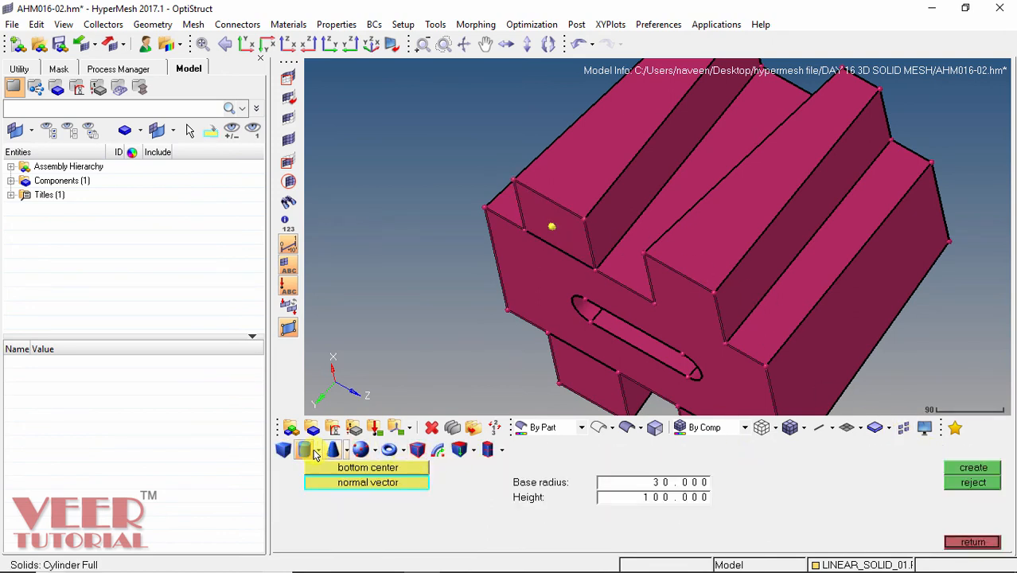
left_click_drag(681, 293, 678, 419, "ctrl")
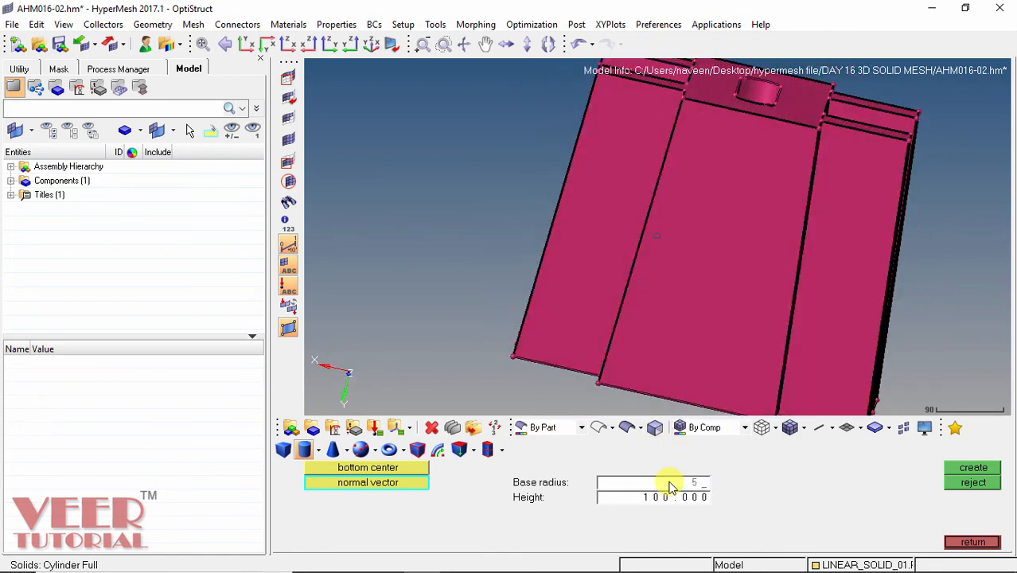
left_click(381, 469)
left_click_drag(761, 430, 706, 363, "ctrl")
scroll(701, 233, "up", 3, "ctrl")
left_click(719, 225)
scroll(703, 364, "up", 2, "ctrl")
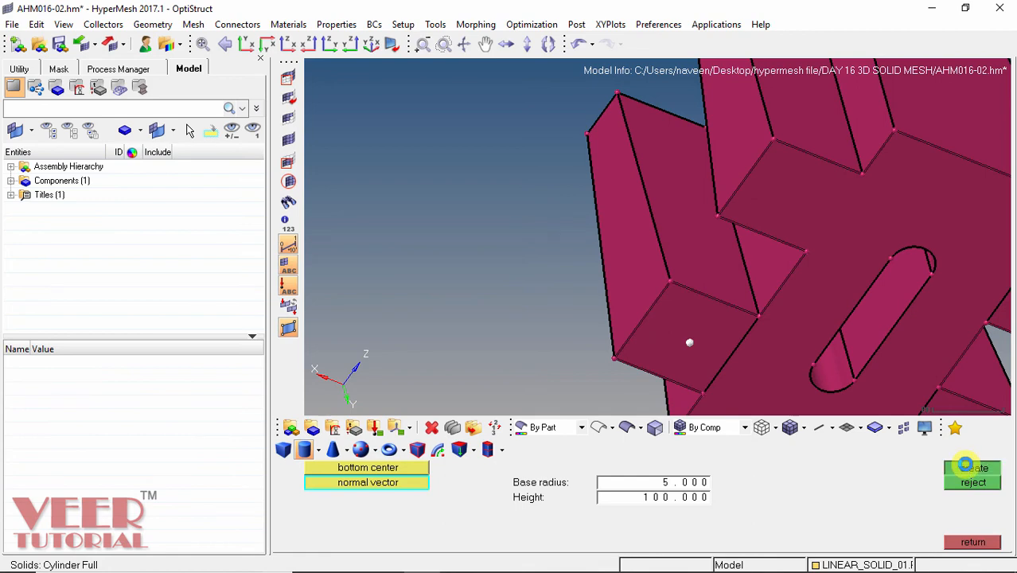
Create the trial cylinder with radius 5 and height 100 along the leg, inspect it, and reject it.
left_click(965, 467)
scroll(698, 132, "down", 3, "ctrl")
left_click_drag(697, 131, 658, 229, "ctrl")
scroll(752, 199, "up", 3)
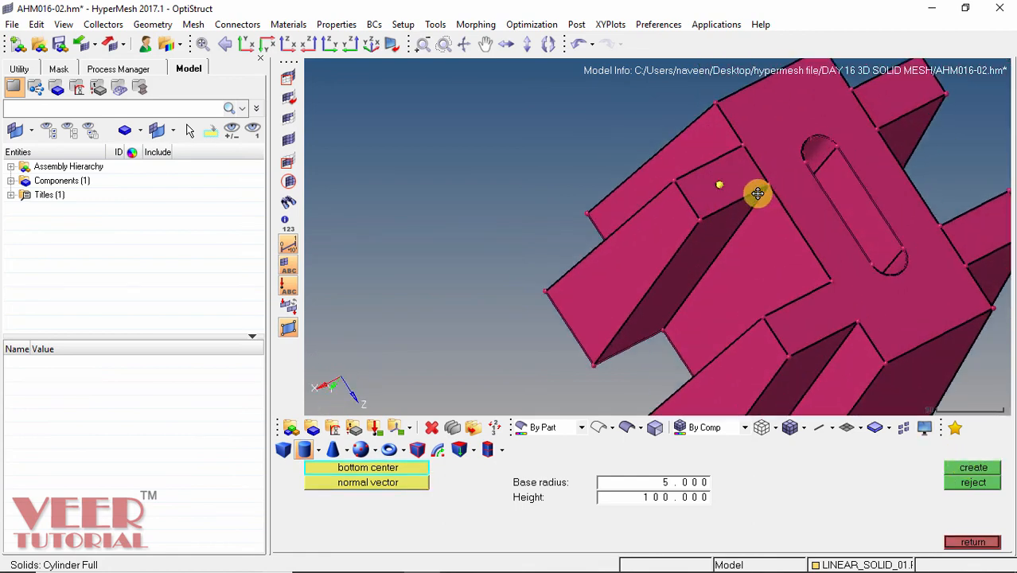
scroll(758, 193, "up", 3)
left_click(965, 484)
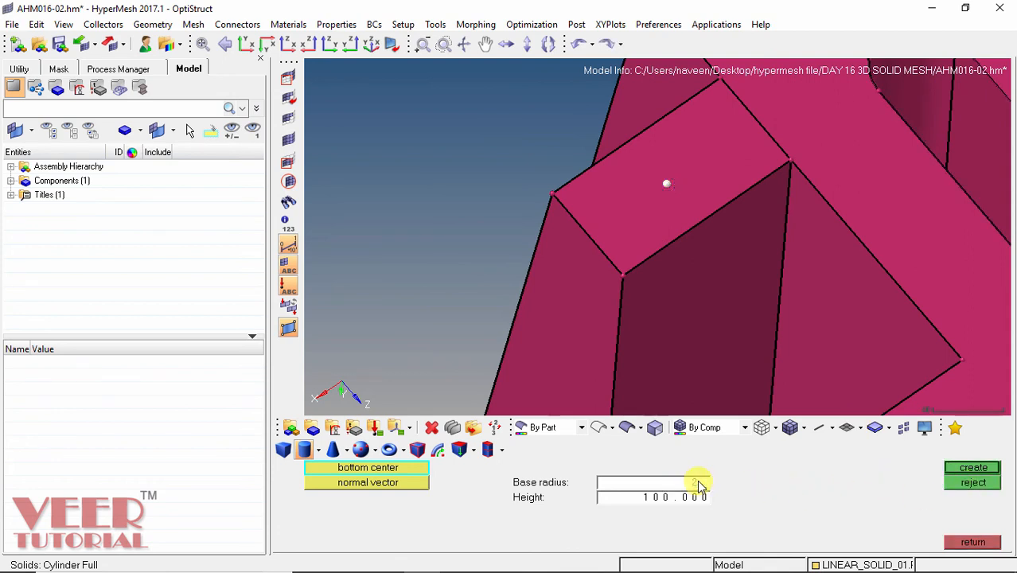
Set the base radius to 20 and the height to 200, create a trial cylinder, and reject it after inspection.
left_click(673, 498)
type("20.000")
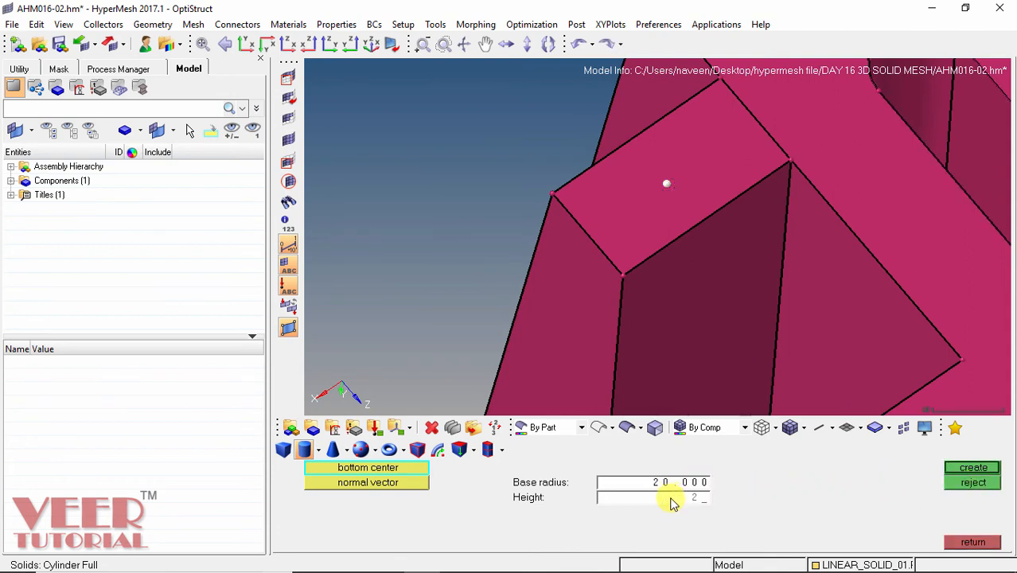
left_click(971, 470)
scroll(756, 277, "down", 5)
mouse_move(677, 222)
left_mouse_down("ctrl")
mouse_move(592, 160)
mouse_move(759, 318)
mouse_move(751, 343)
mouse_move(765, 322)
mouse_move(804, 310)
left_mouse_up("ctrl")
left_click(971, 484)
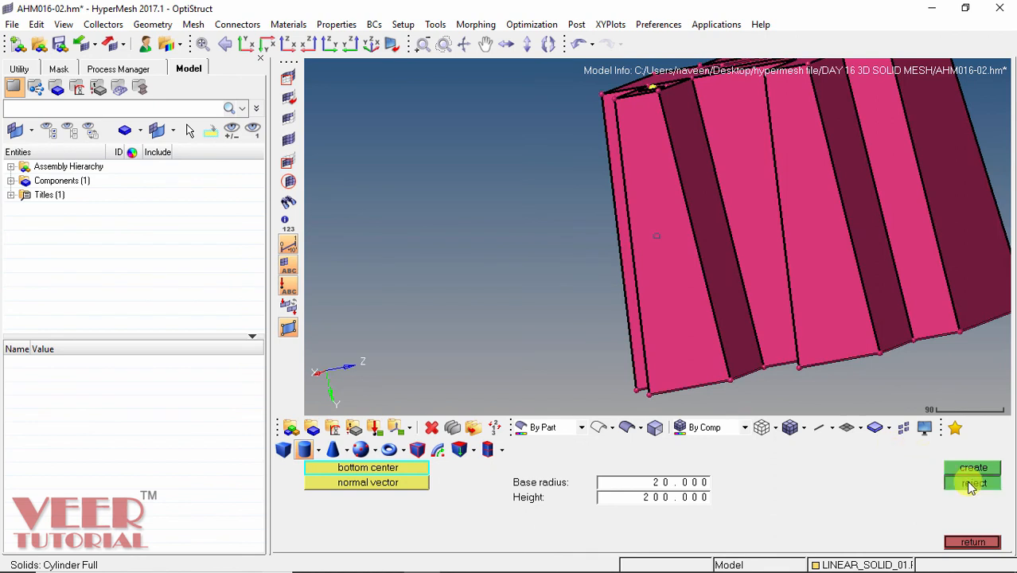
Set the cylinder height to 500 and create the solid through the full length of the leg.
type("50")
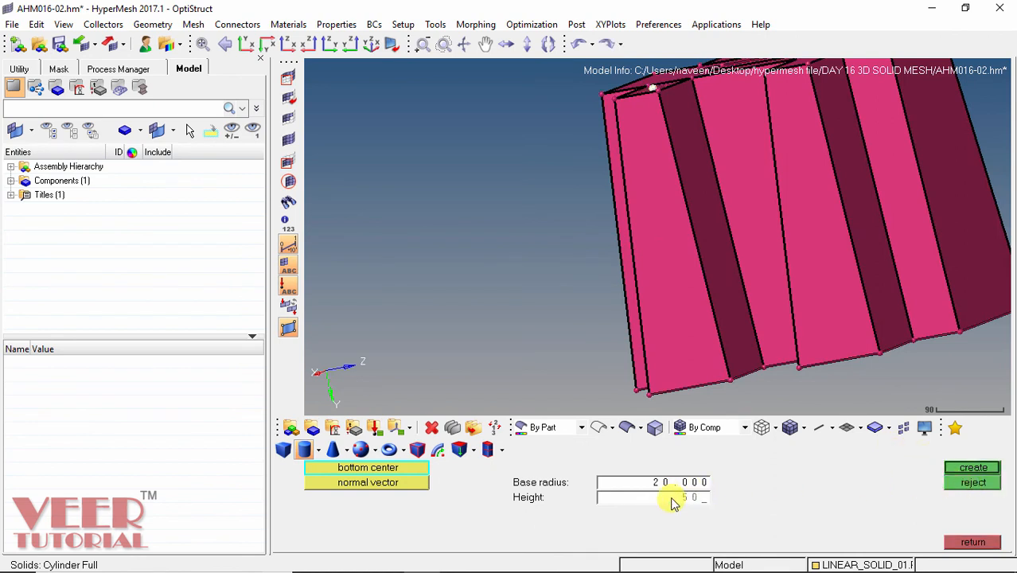
left_click(975, 471)
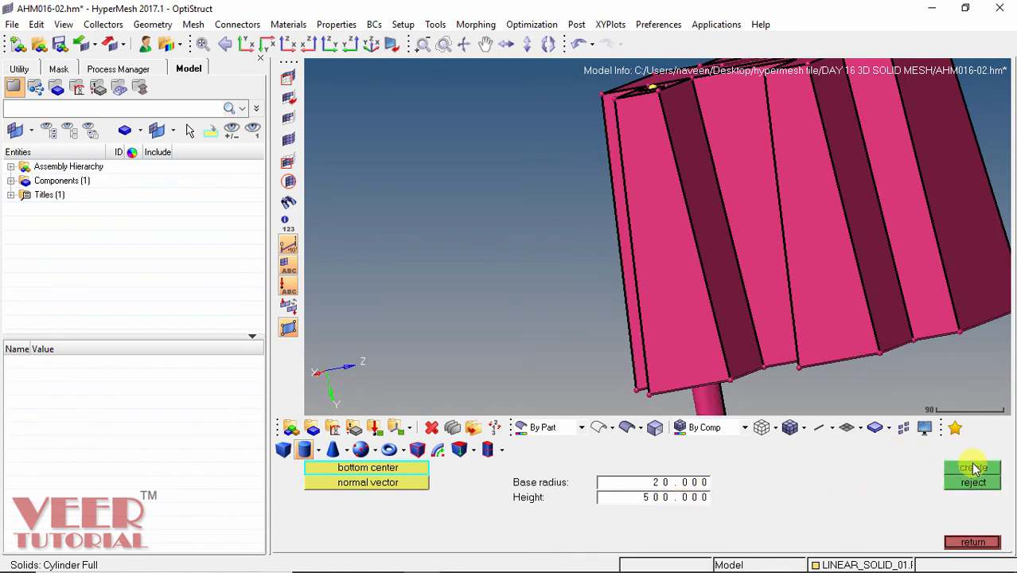
scroll(705, 232, "down", 3, "ctrl")
left_click_drag(704, 232, 749, 255, "ctrl")
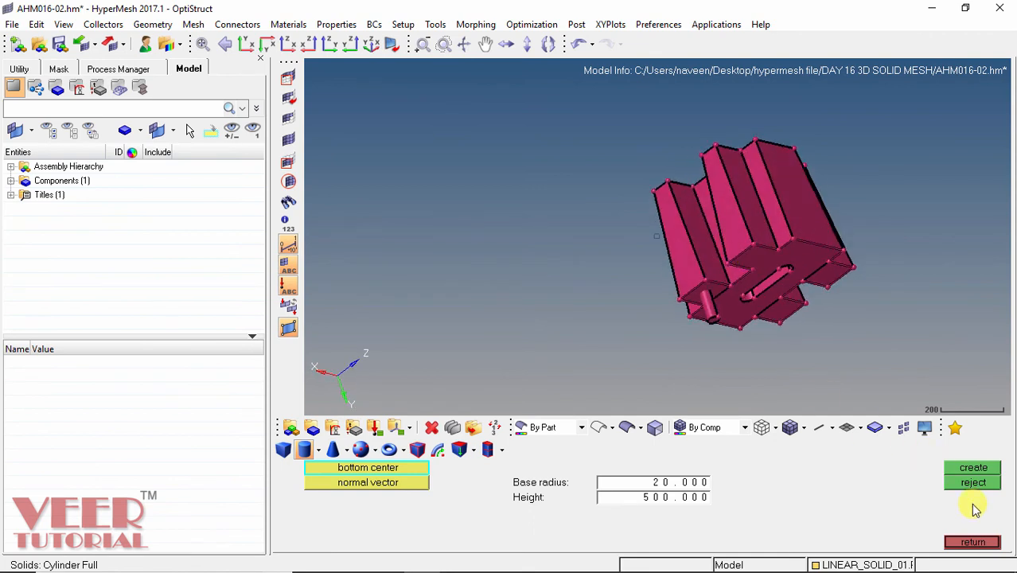
left_click(955, 544)
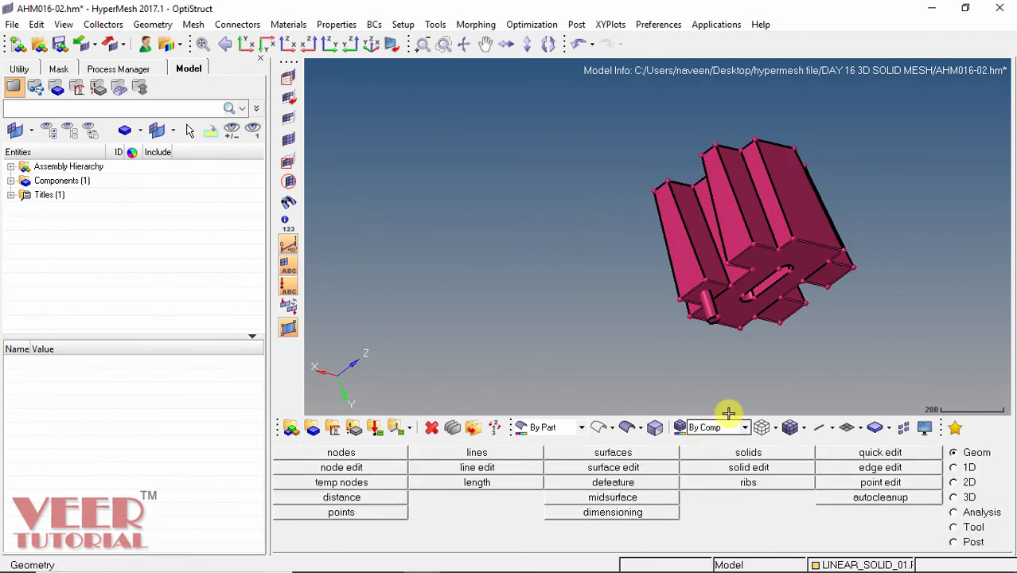
Set up a simple solid edit boolean with the corner leg as solid A and the cylinder as solid B.
left_click(767, 470)
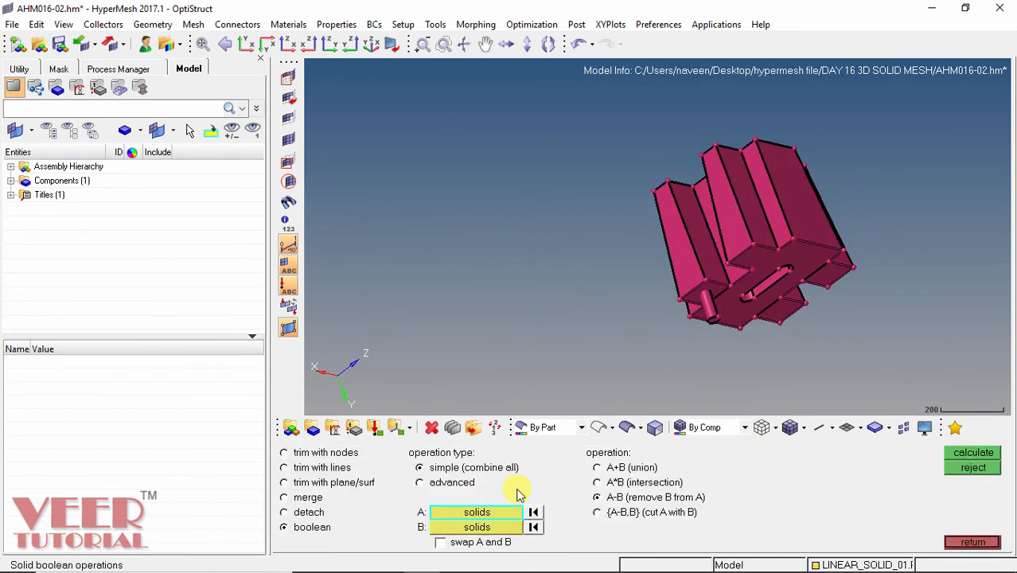
scroll(760, 254, "up", 3, "ctrl")
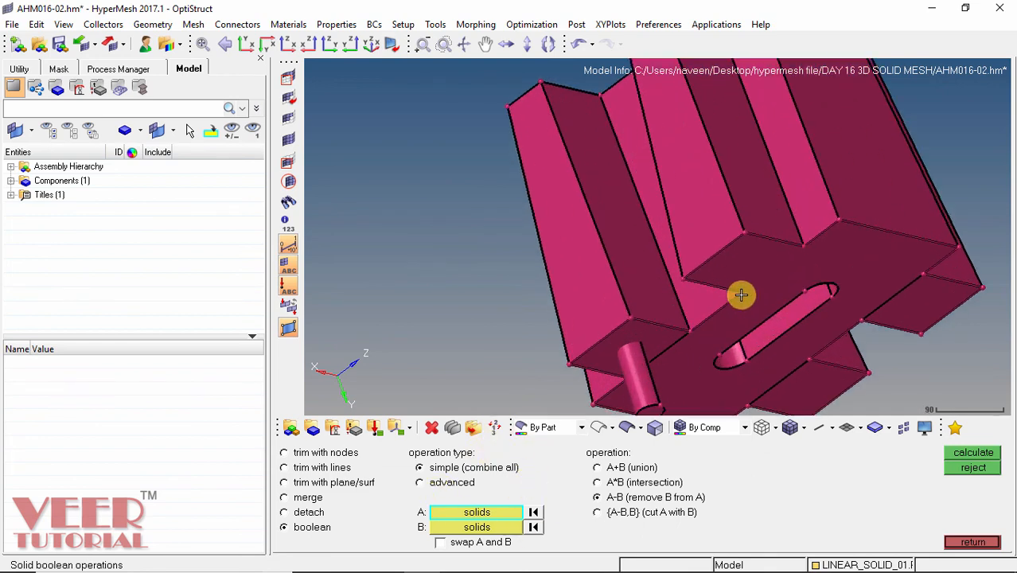
left_click(581, 279)
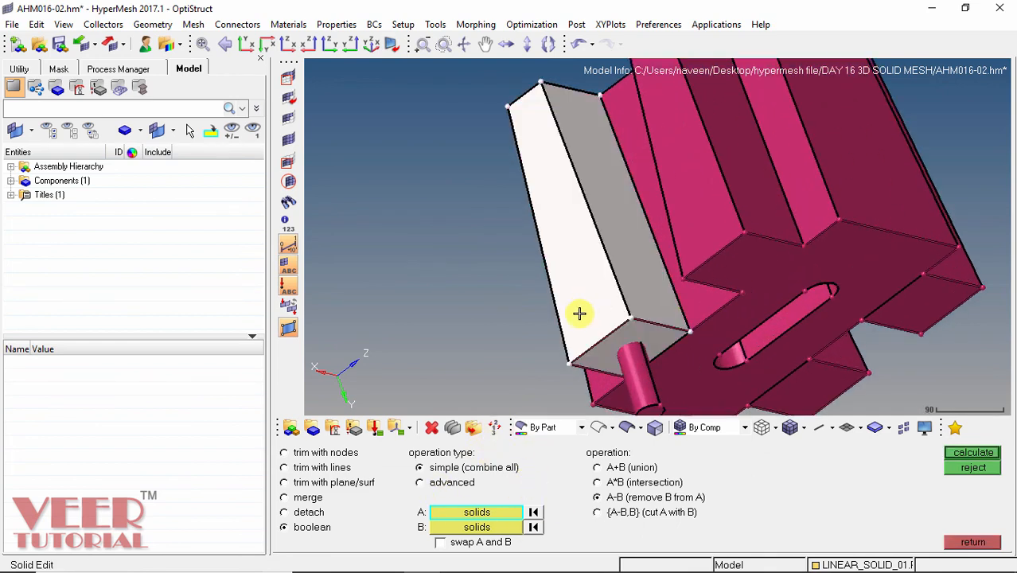
left_click(475, 529)
left_click(646, 372)
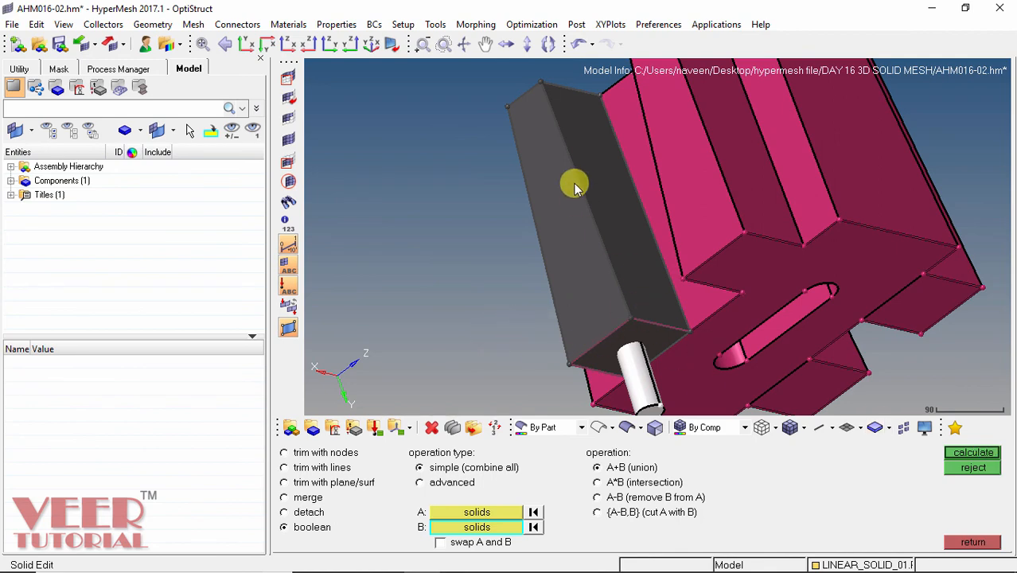
Calculate the A+B (union) of the leg and cylinder, inspect the combined solid, and reject the operation.
scroll(558, 161, "down", 2, "ctrl")
left_click_drag(557, 161, 574, 240, "ctrl")
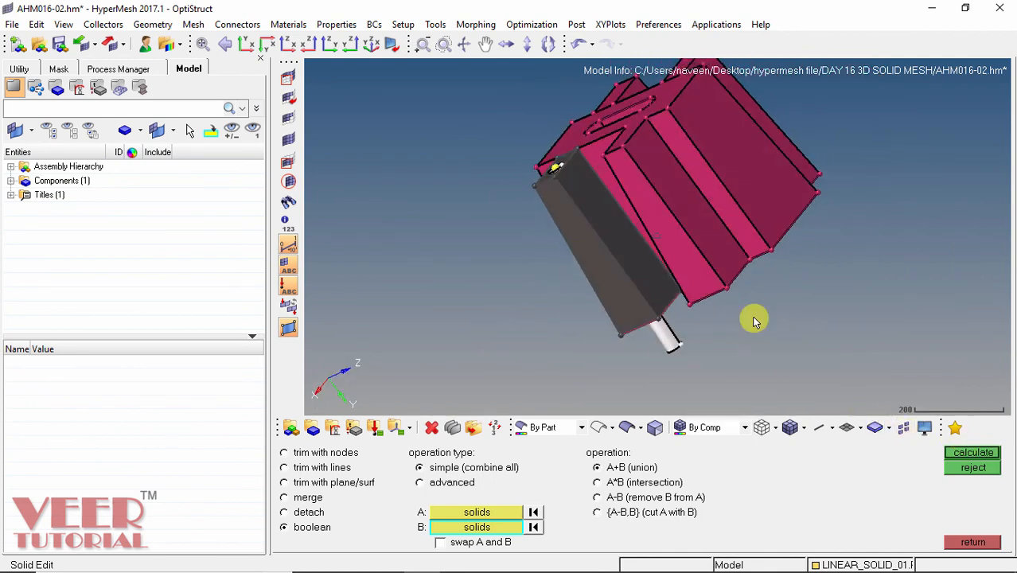
left_click_drag(592, 207, 580, 223, "ctrl")
scroll(575, 211, "up", 3, "ctrl")
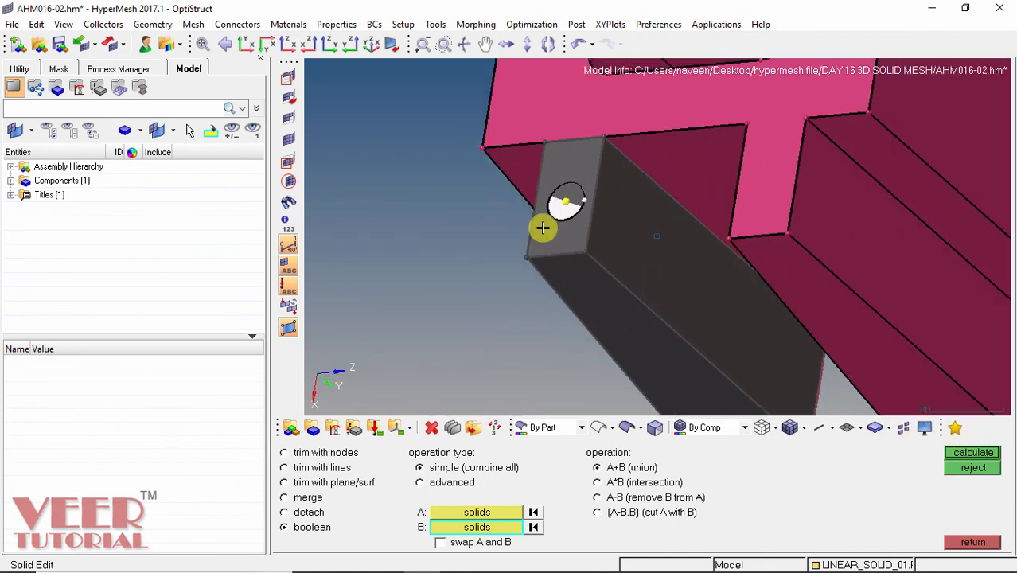
left_click(972, 453)
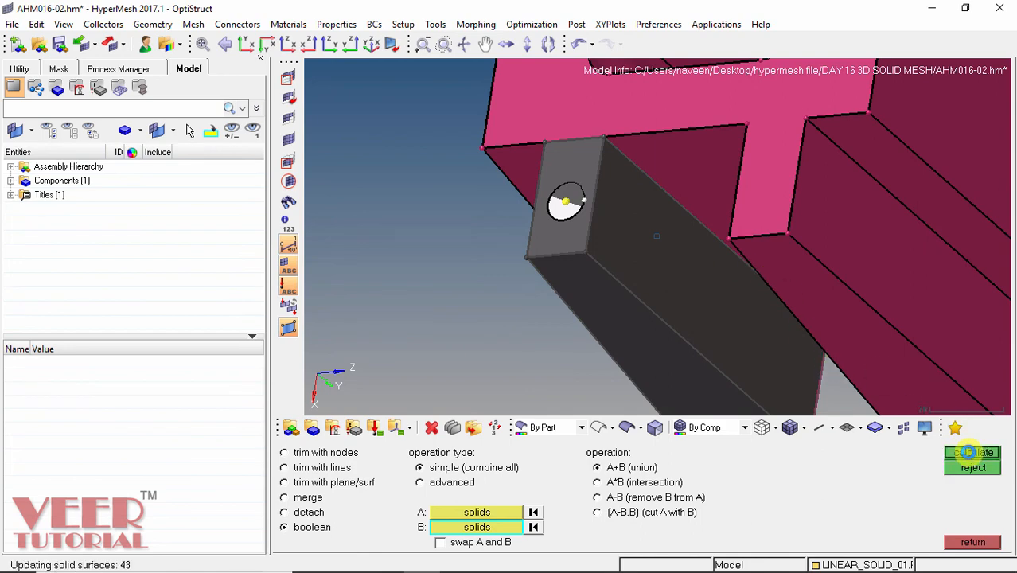
scroll(605, 234, "down", 3, "ctrl")
left_click_drag(588, 216, 626, 266, "ctrl")
scroll(626, 266, "up", 3, "ctrl")
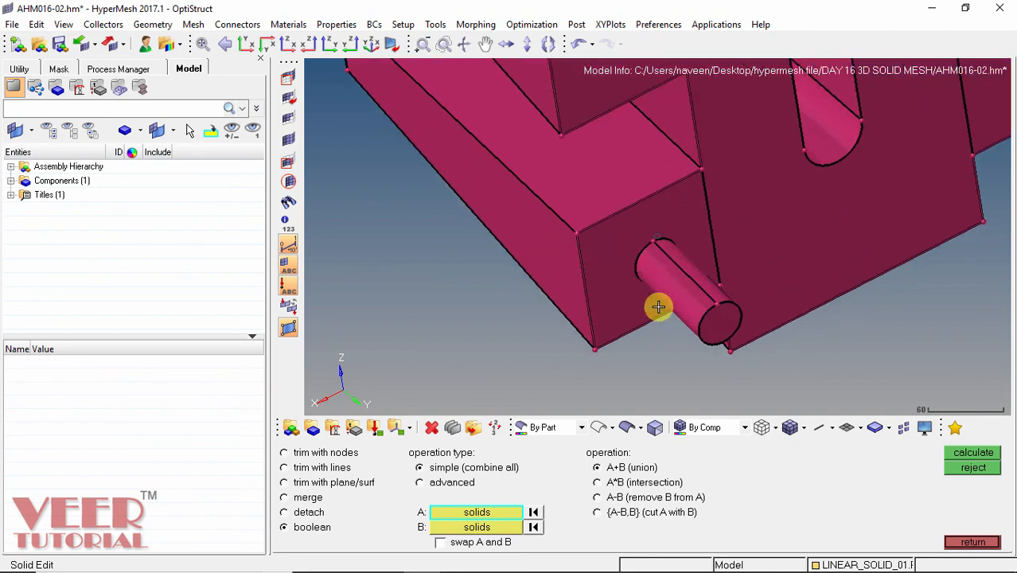
left_click(972, 469)
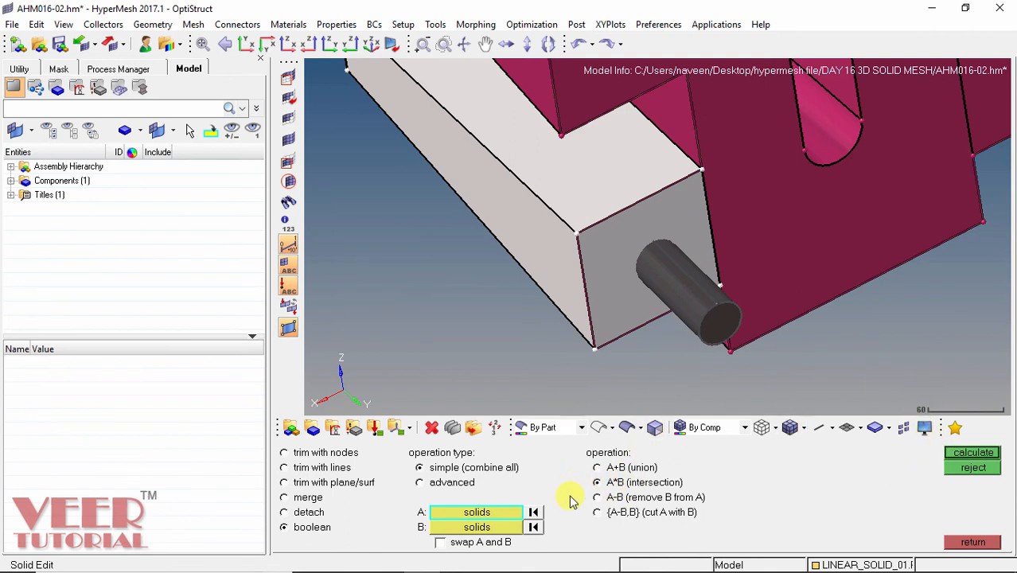
Calculate the A*B (intersection) with the leg as A and the cylinder as B, inspect the solid, and reject the operation.
left_click(627, 284)
left_click(481, 526)
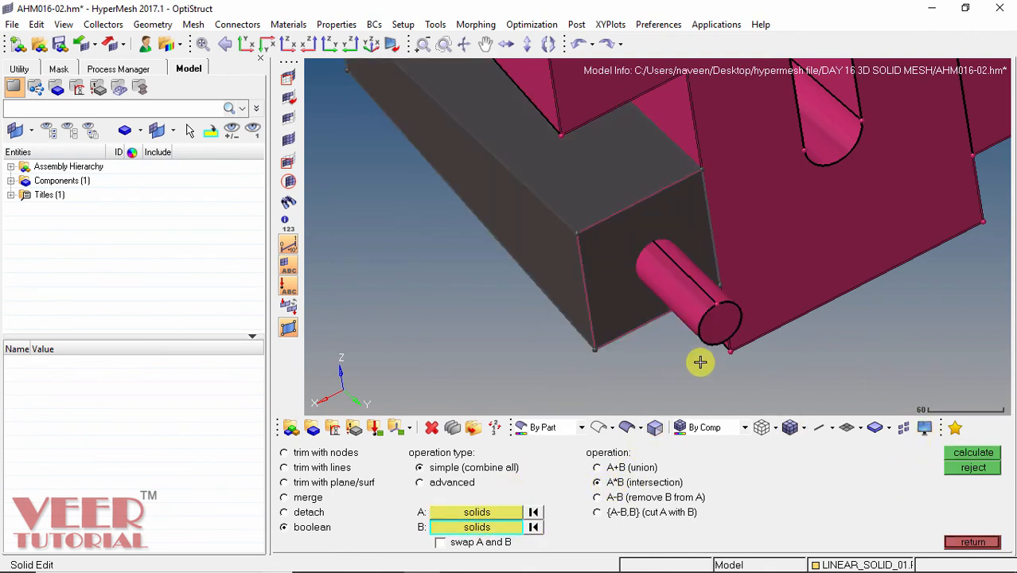
left_click(711, 318)
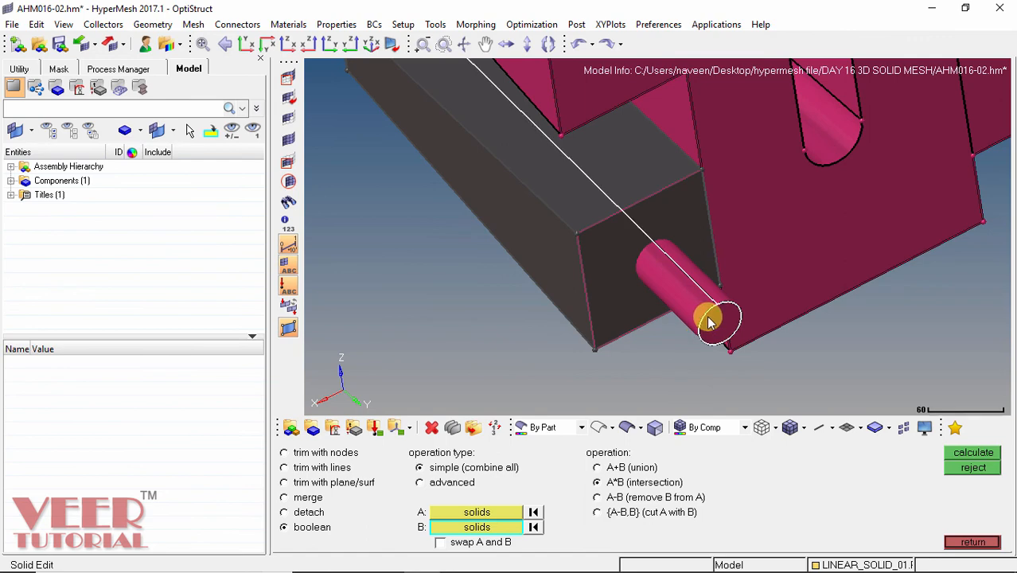
left_click(973, 453)
left_click_drag(703, 295, 566, 233, "ctrl")
left_click(963, 468)
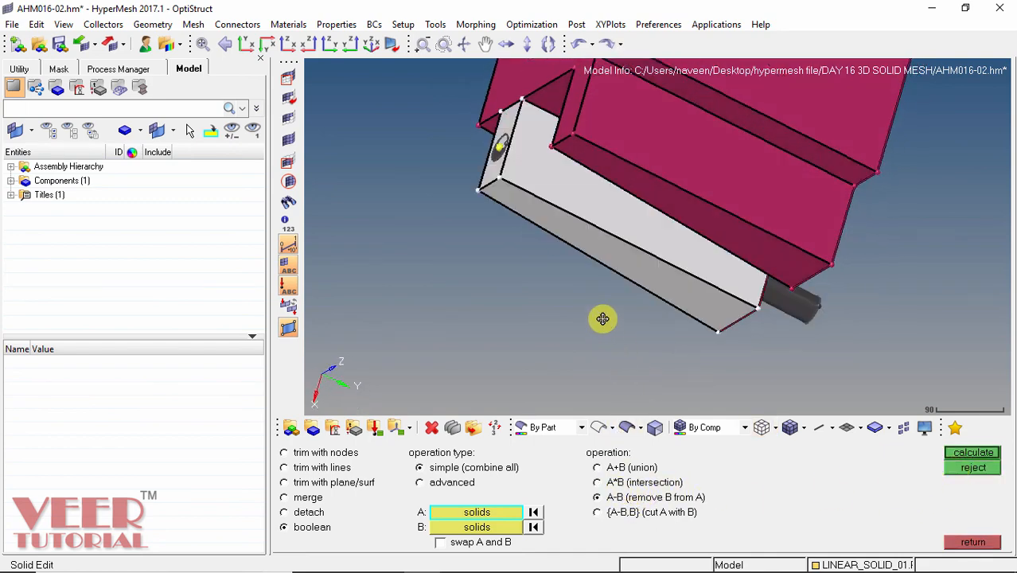
Subtract the cylinder from the corner leg with the A-B (remove B from A) boolean, using the cylinder as solid B.
left_click_drag(601, 317, 657, 292, "ctrl")
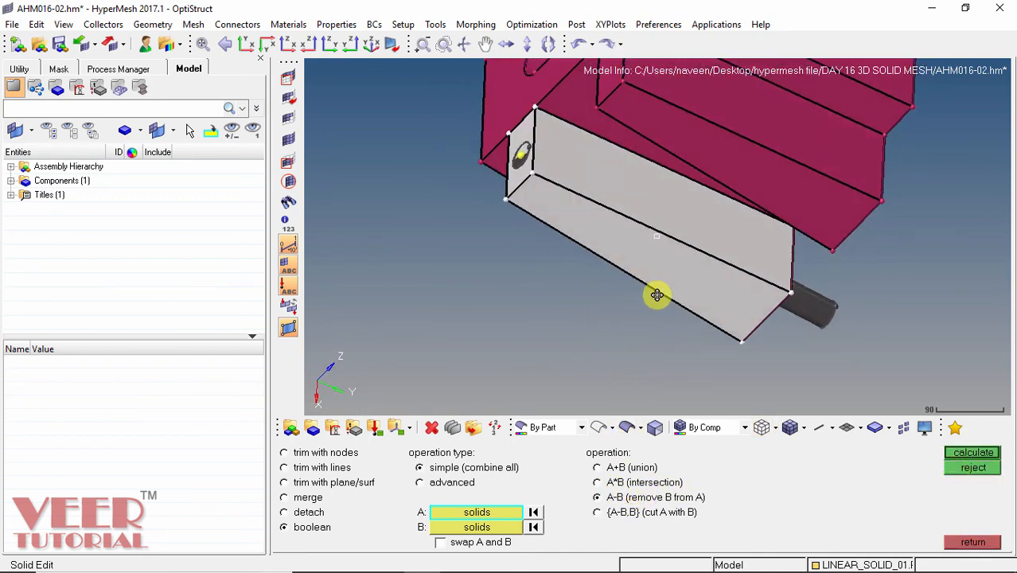
left_click(483, 530)
left_click(806, 301)
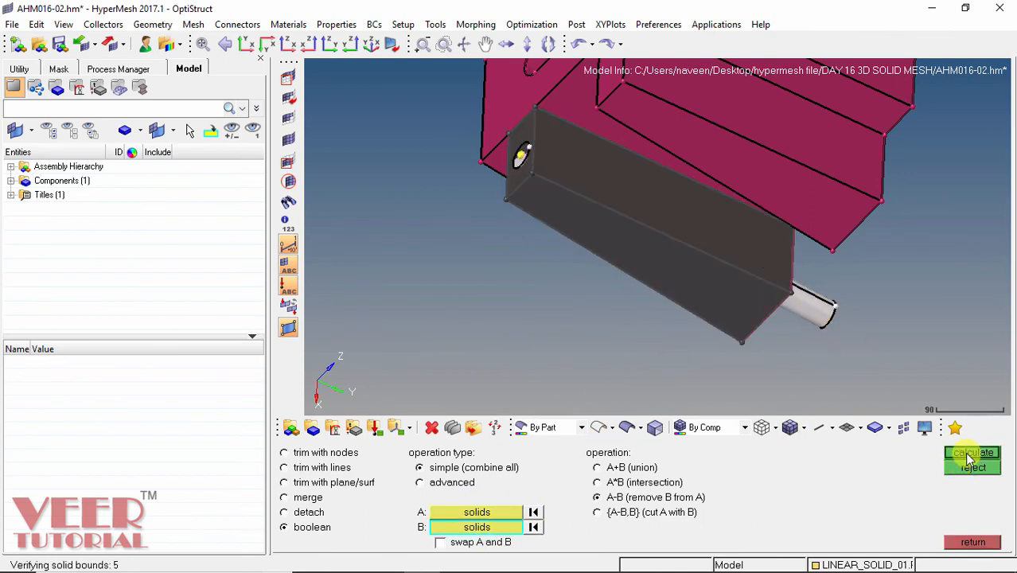